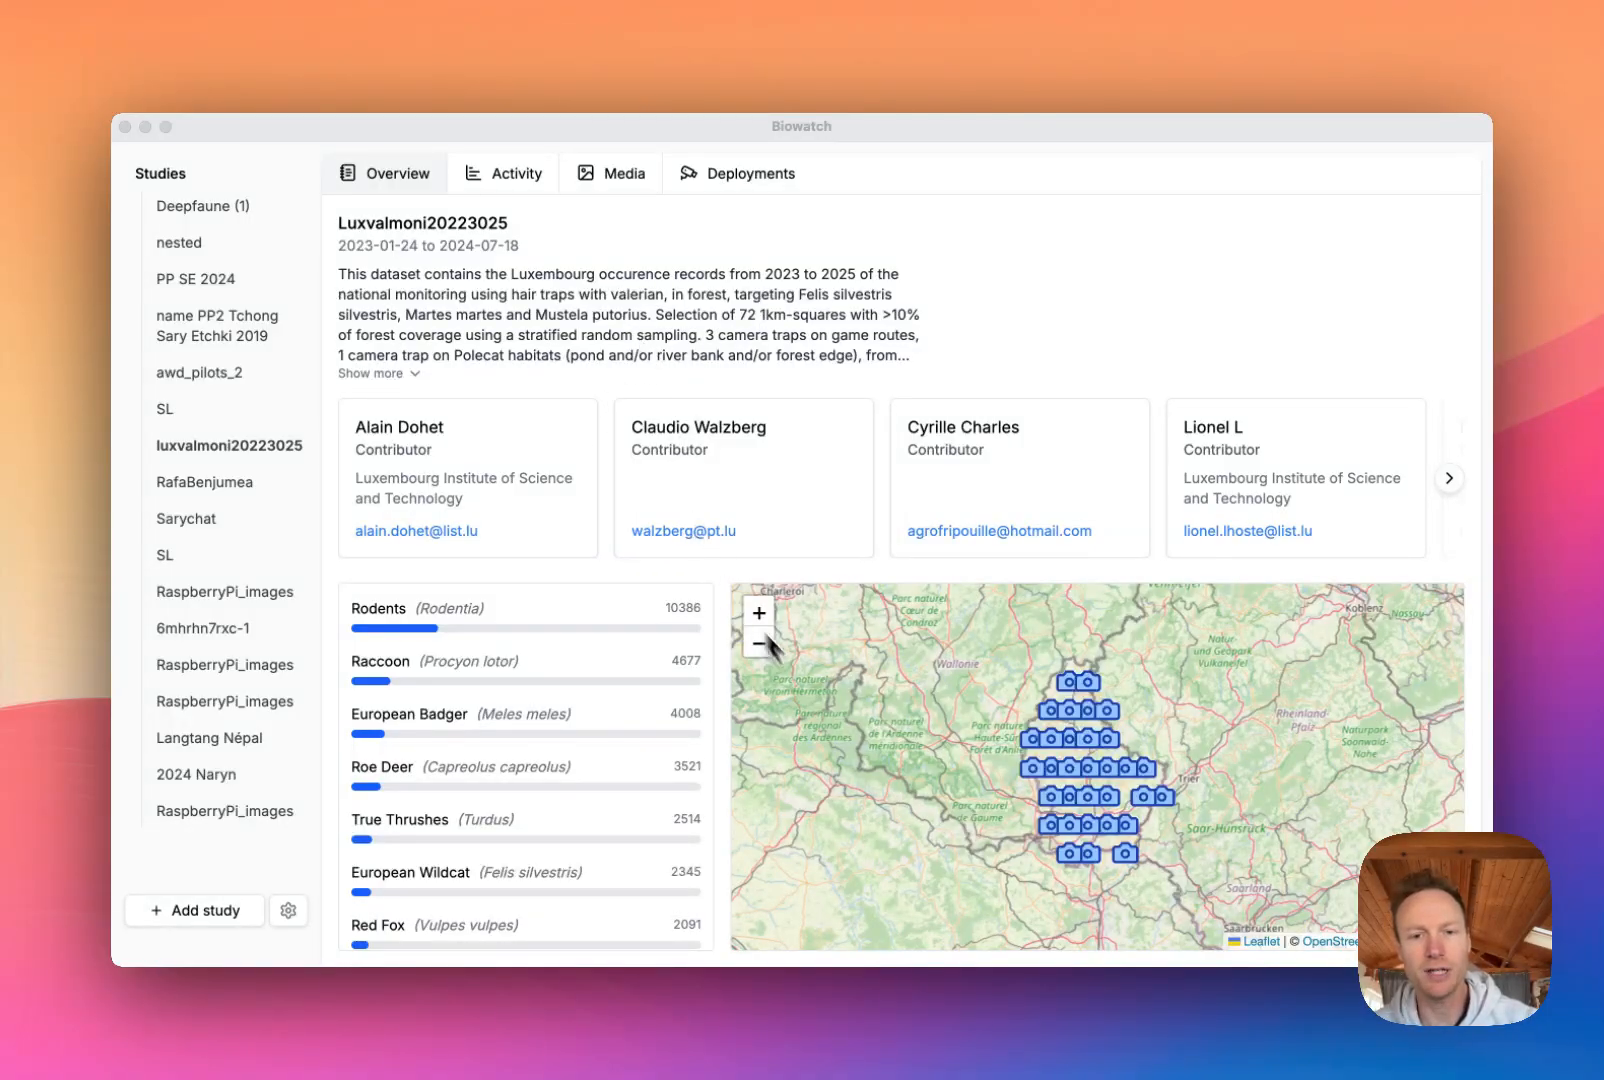
Step: Examine the species list and the camera location map in the overview of the luxvalmoni20223025 study
scroll(872, 736, "down", 3)
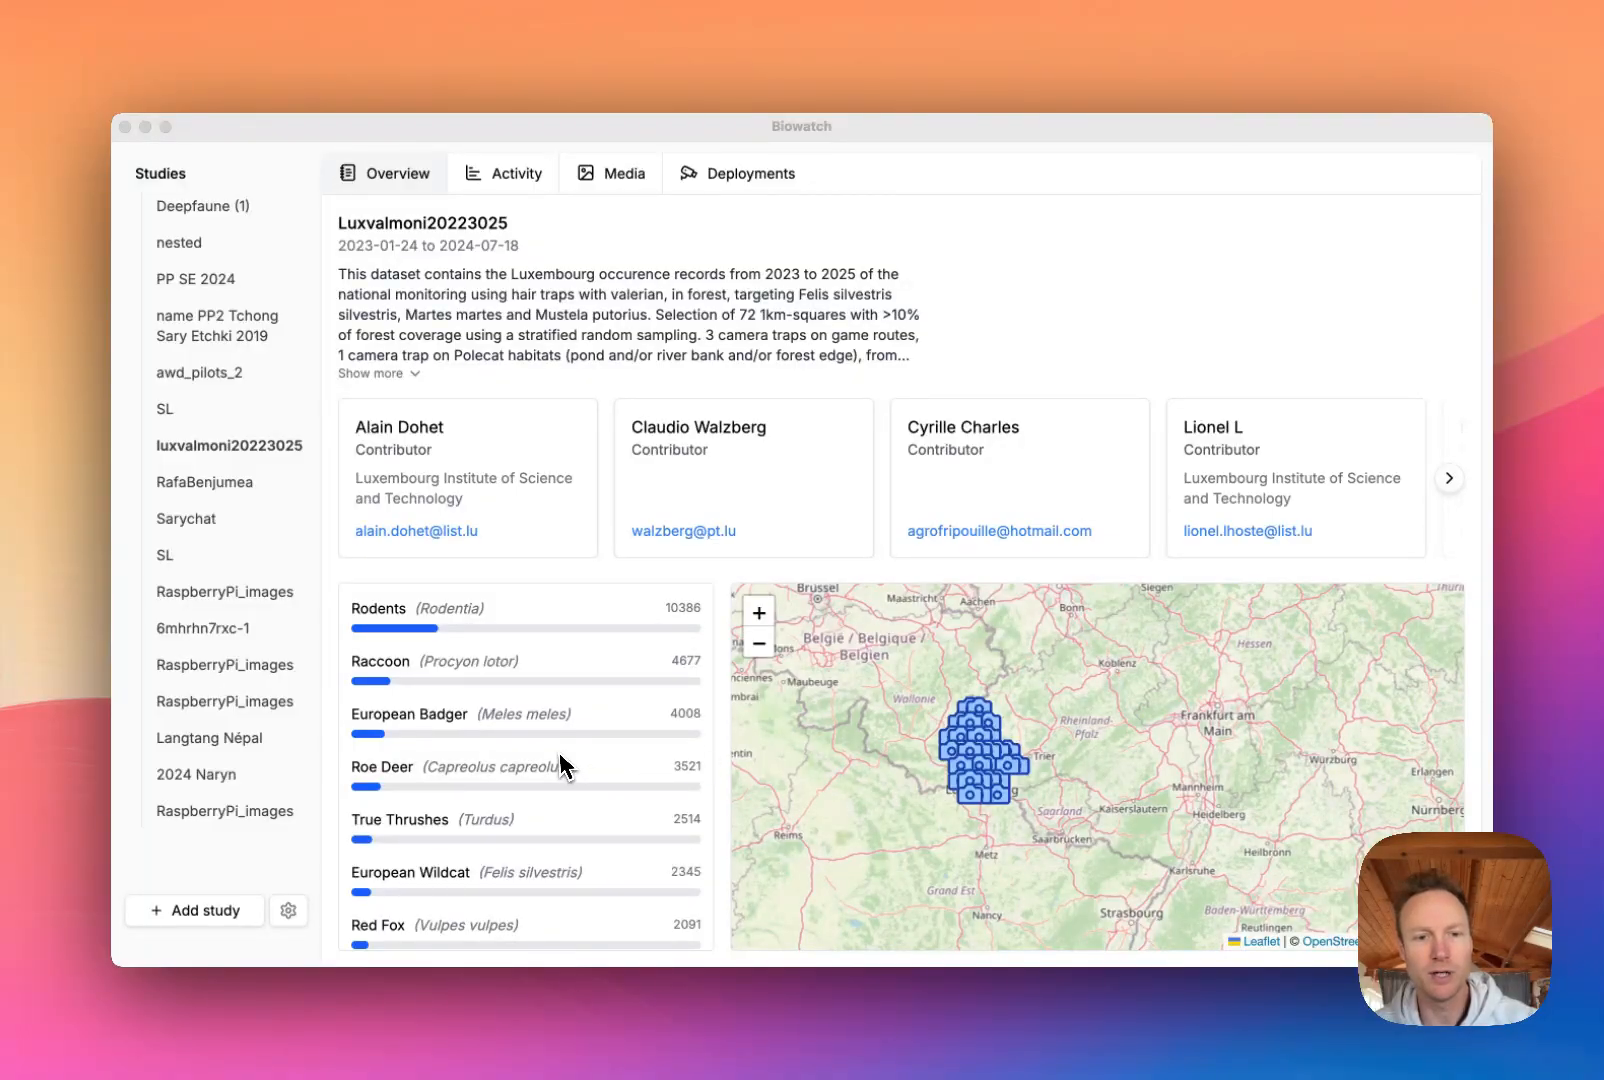
scroll(556, 755, "down", 1)
scroll(511, 669, "up", 1)
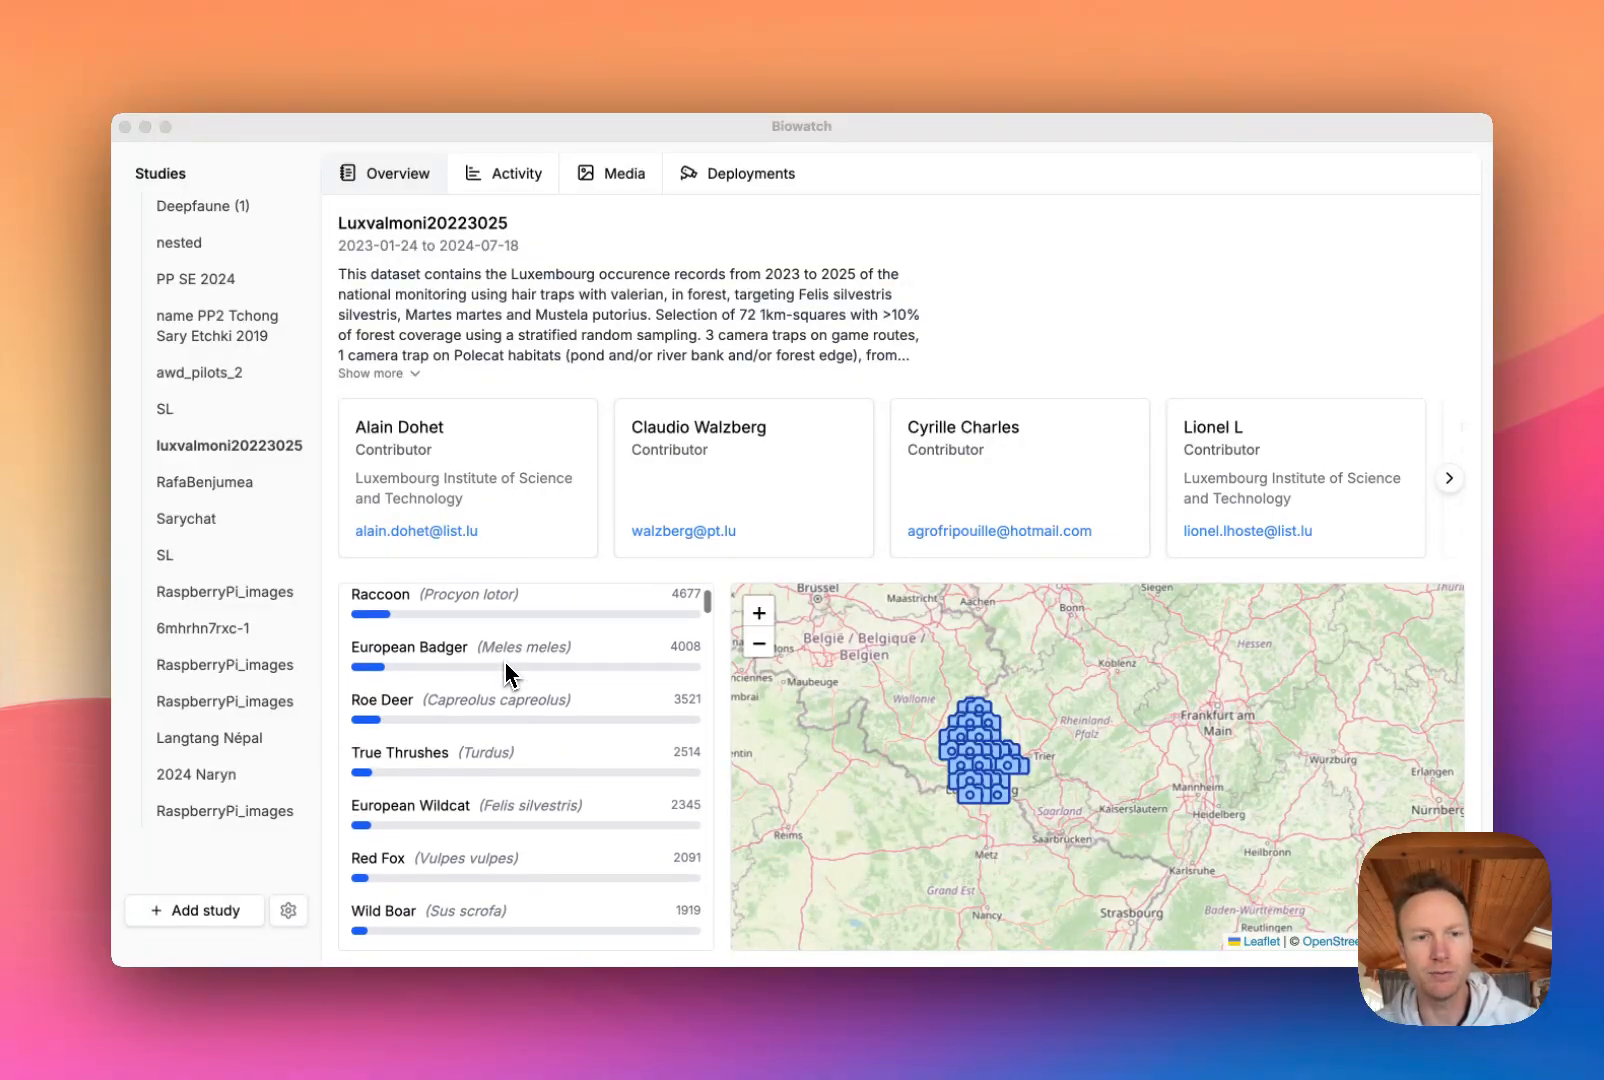
scroll(515, 700, "down", 4)
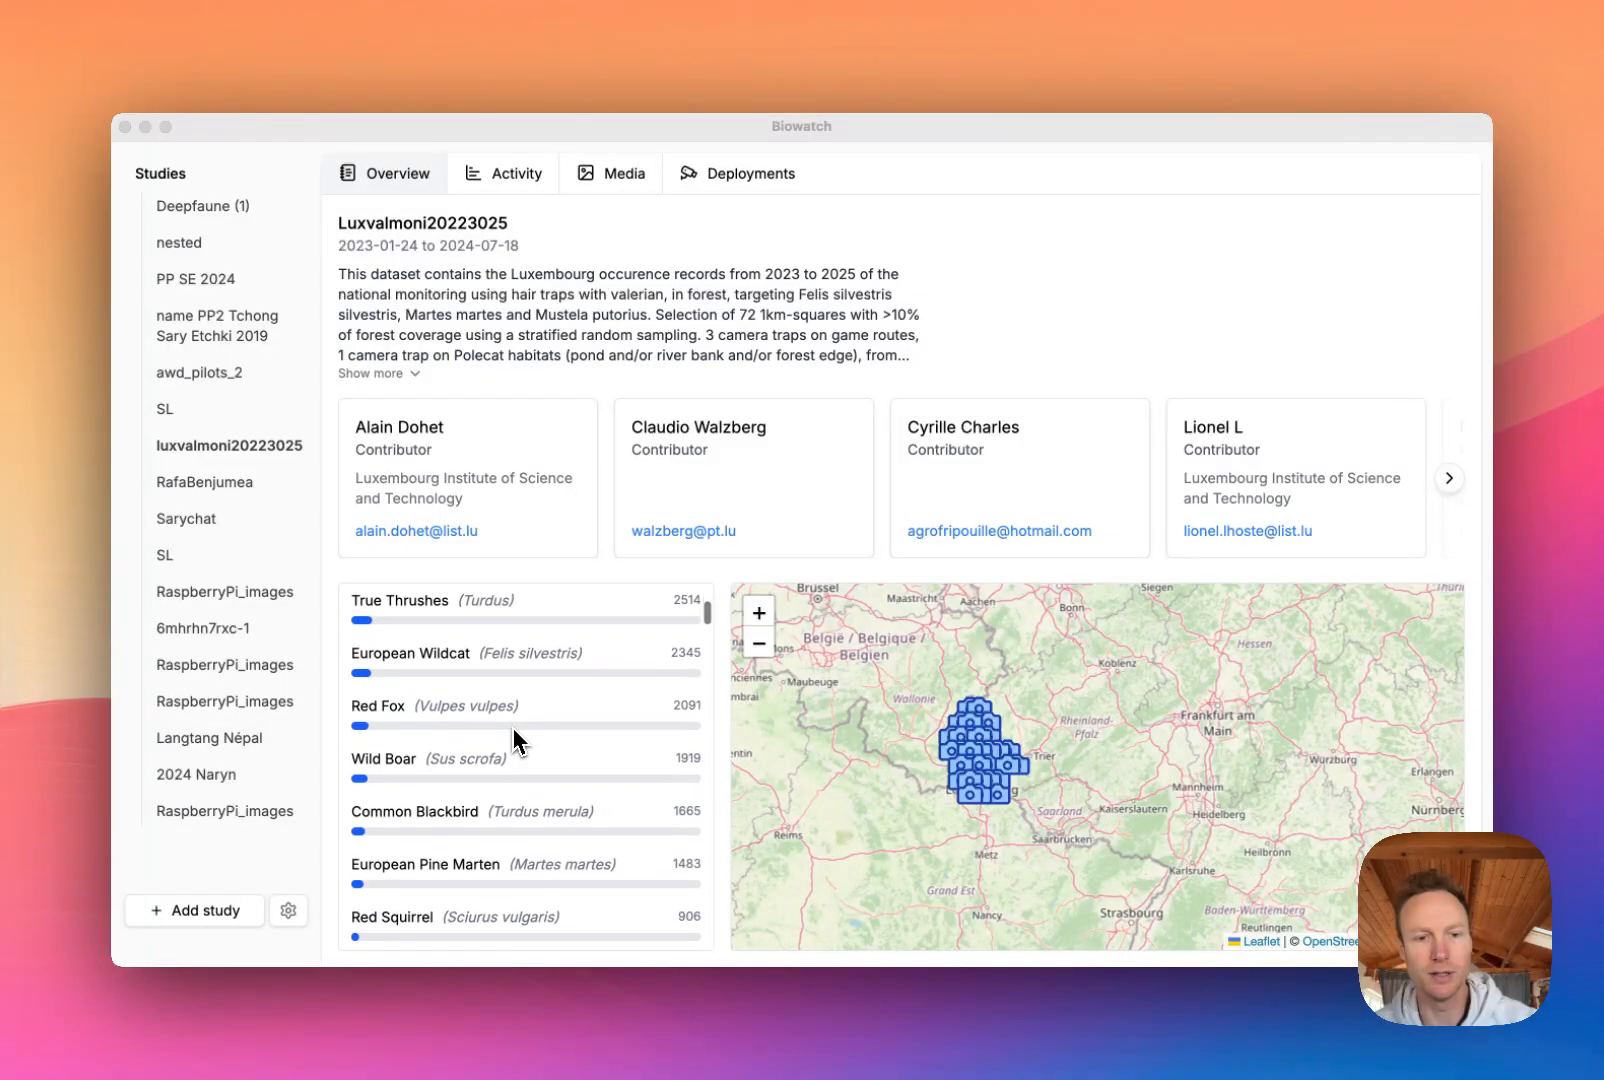
scroll(513, 738, "up", 4)
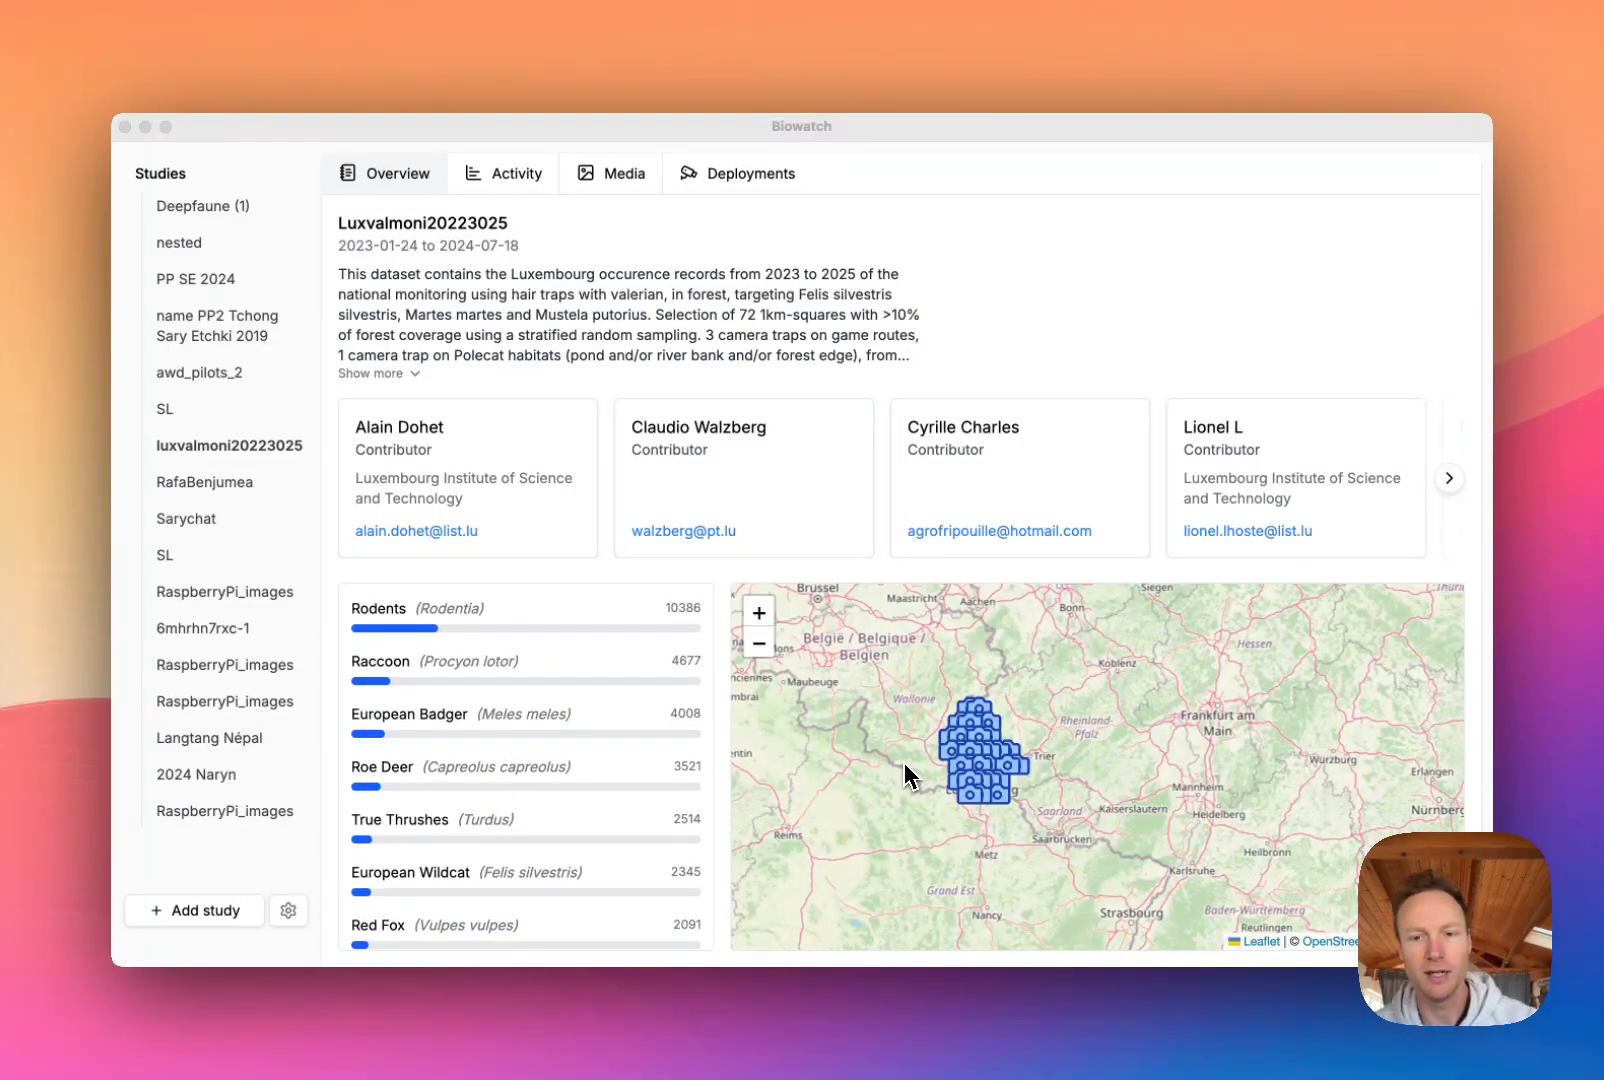
scroll(910, 756, "up", 2)
scroll(918, 750, "down", 2)
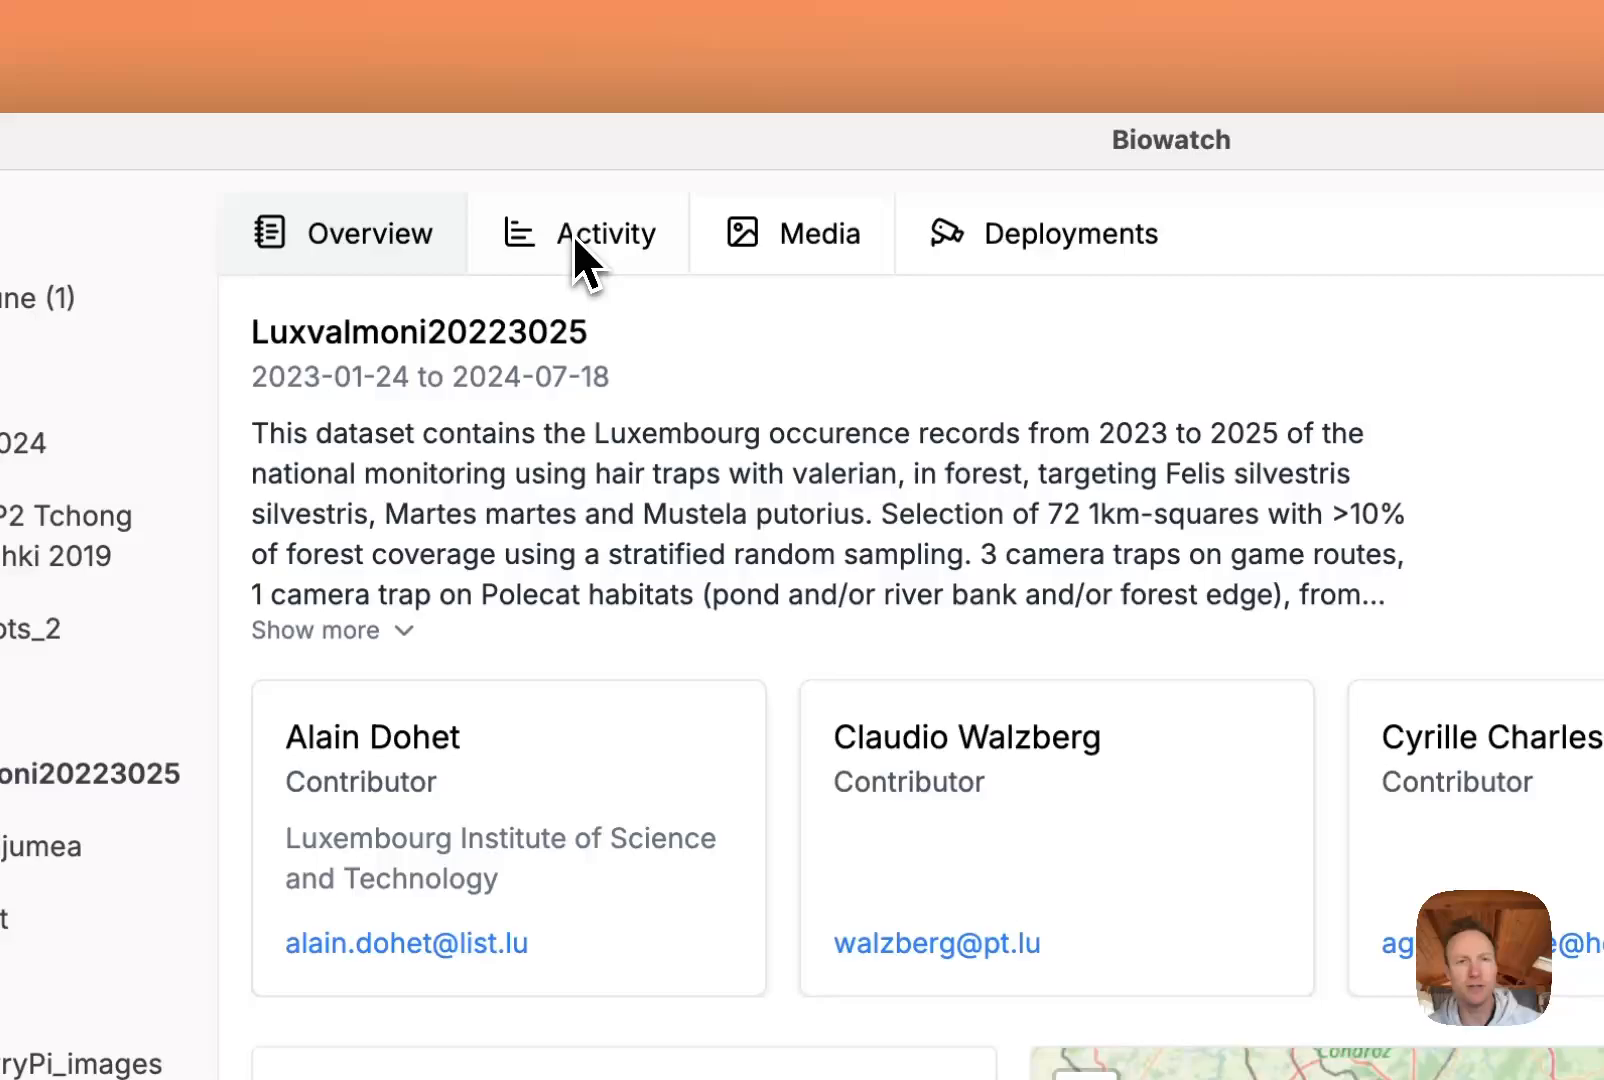
Step: Explore the study's species activity map over different periods of the timeline and view its media gallery
left_click(493, 183)
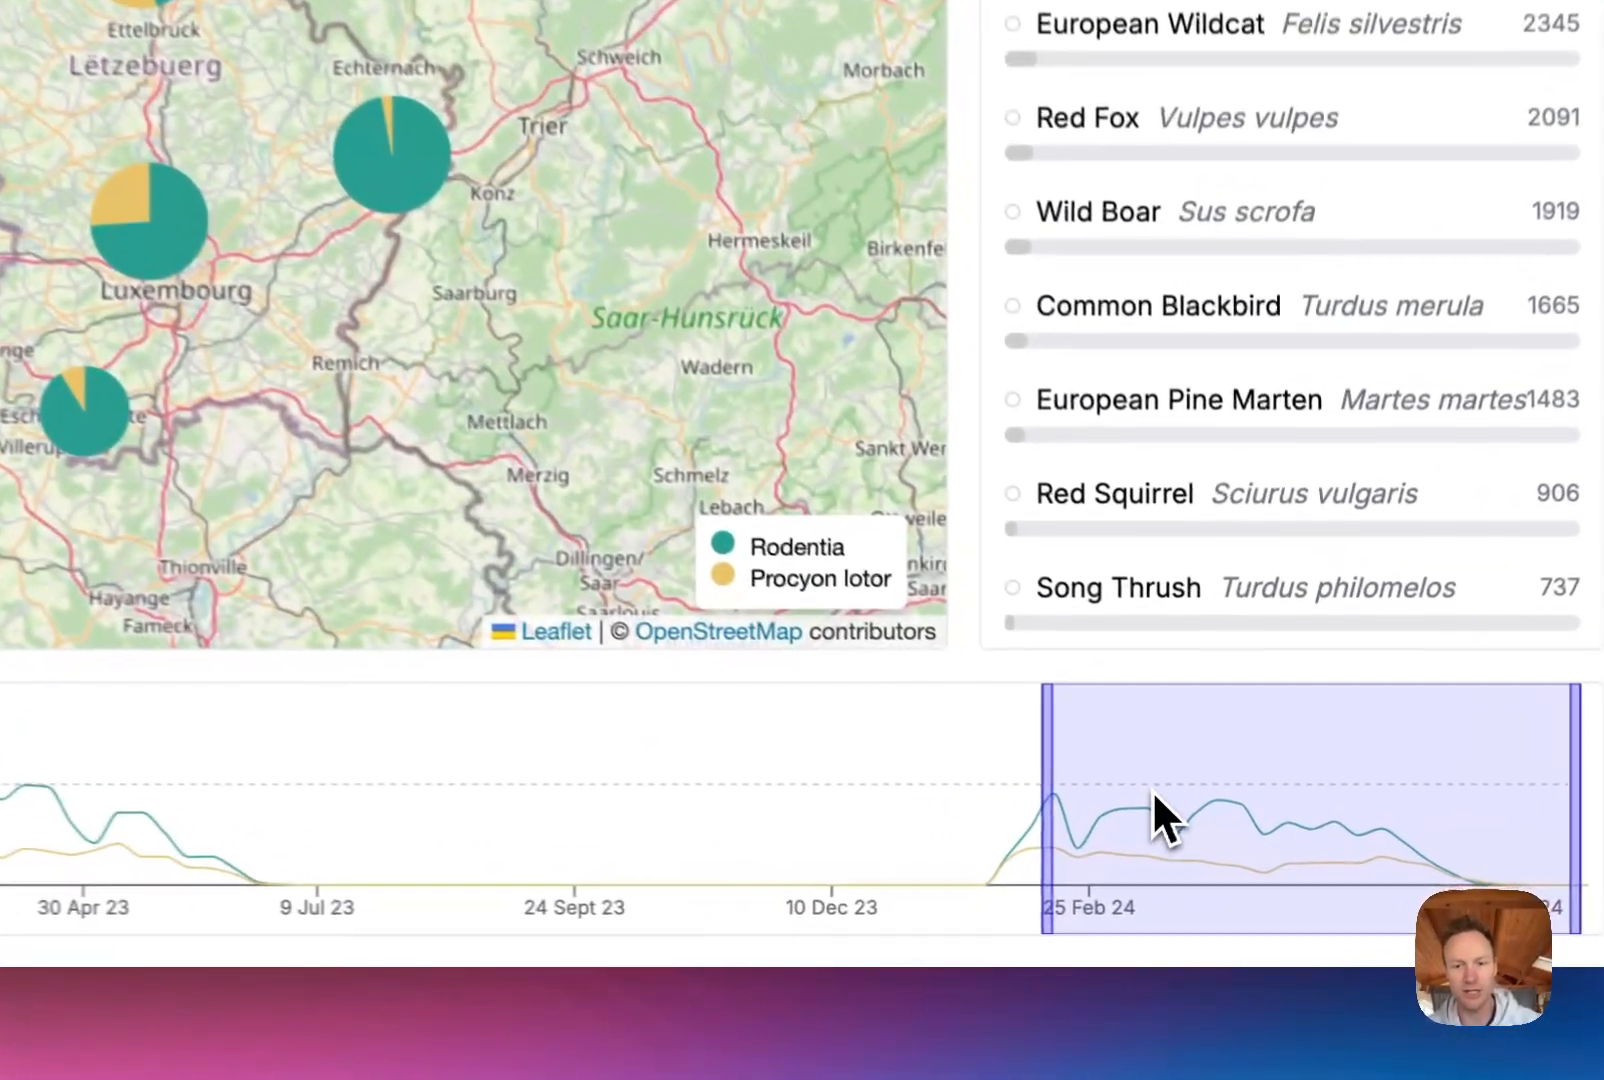
left_click_drag(1233, 878, 1044, 881)
left_click_drag(774, 797, 0, 771)
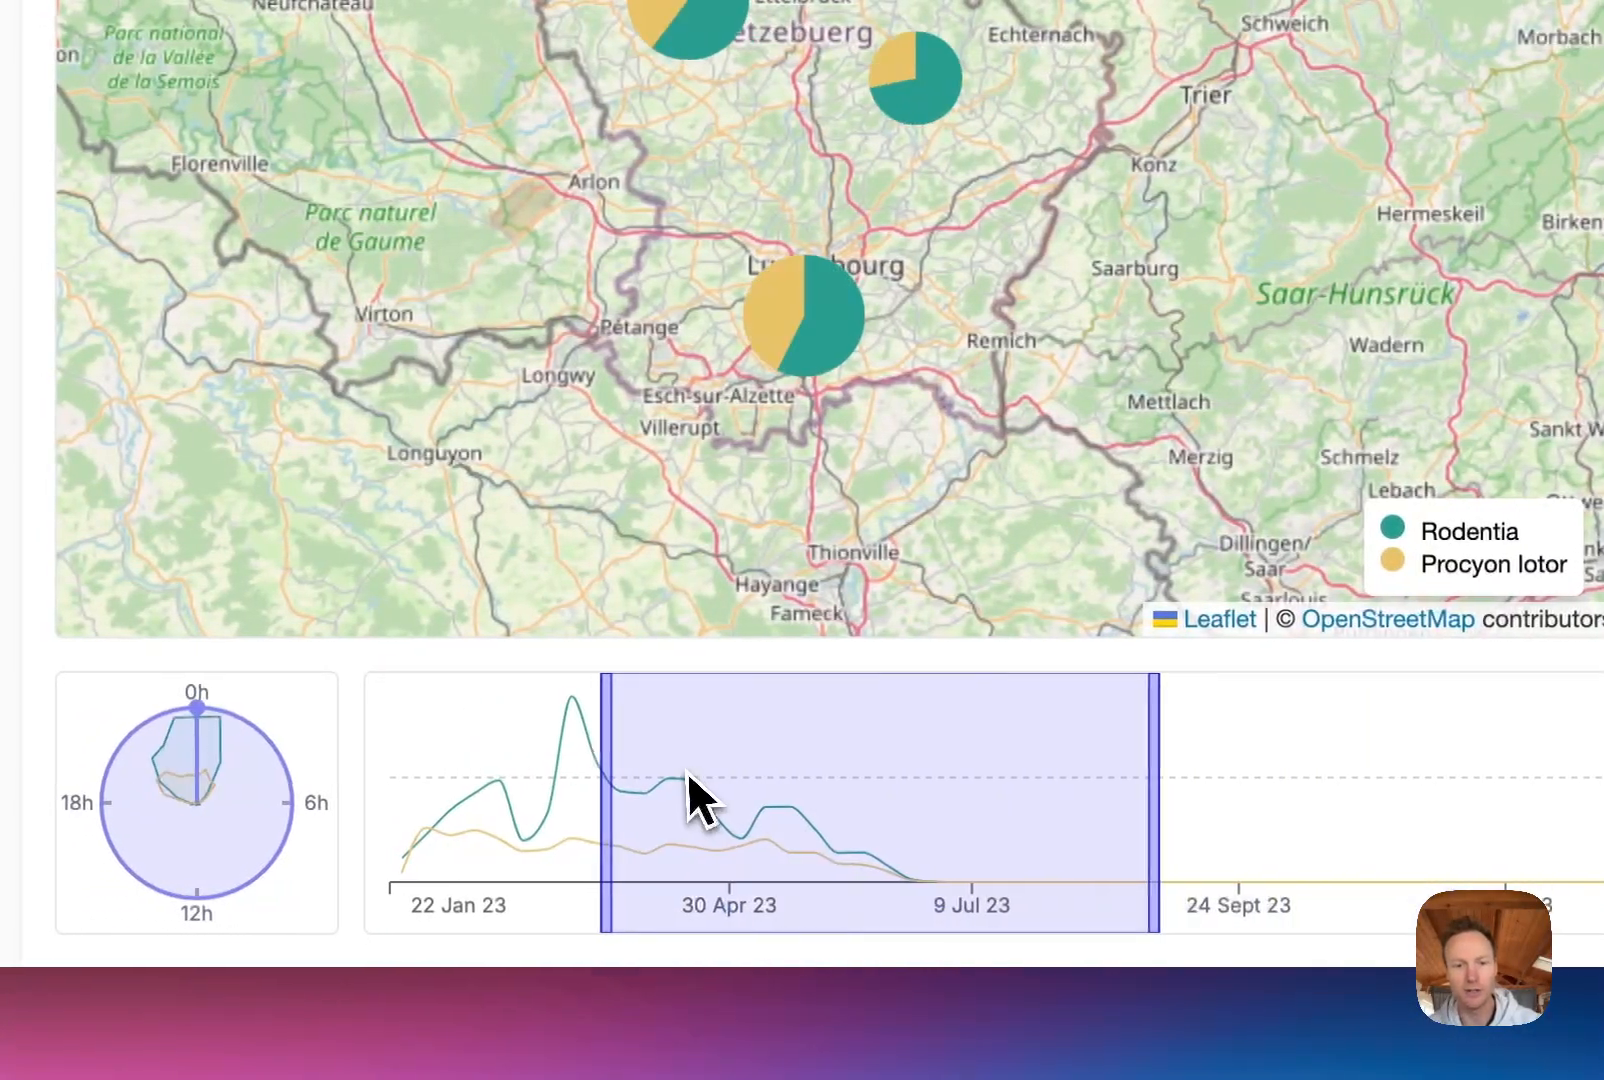
left_click_drag(687, 773, 589, 757)
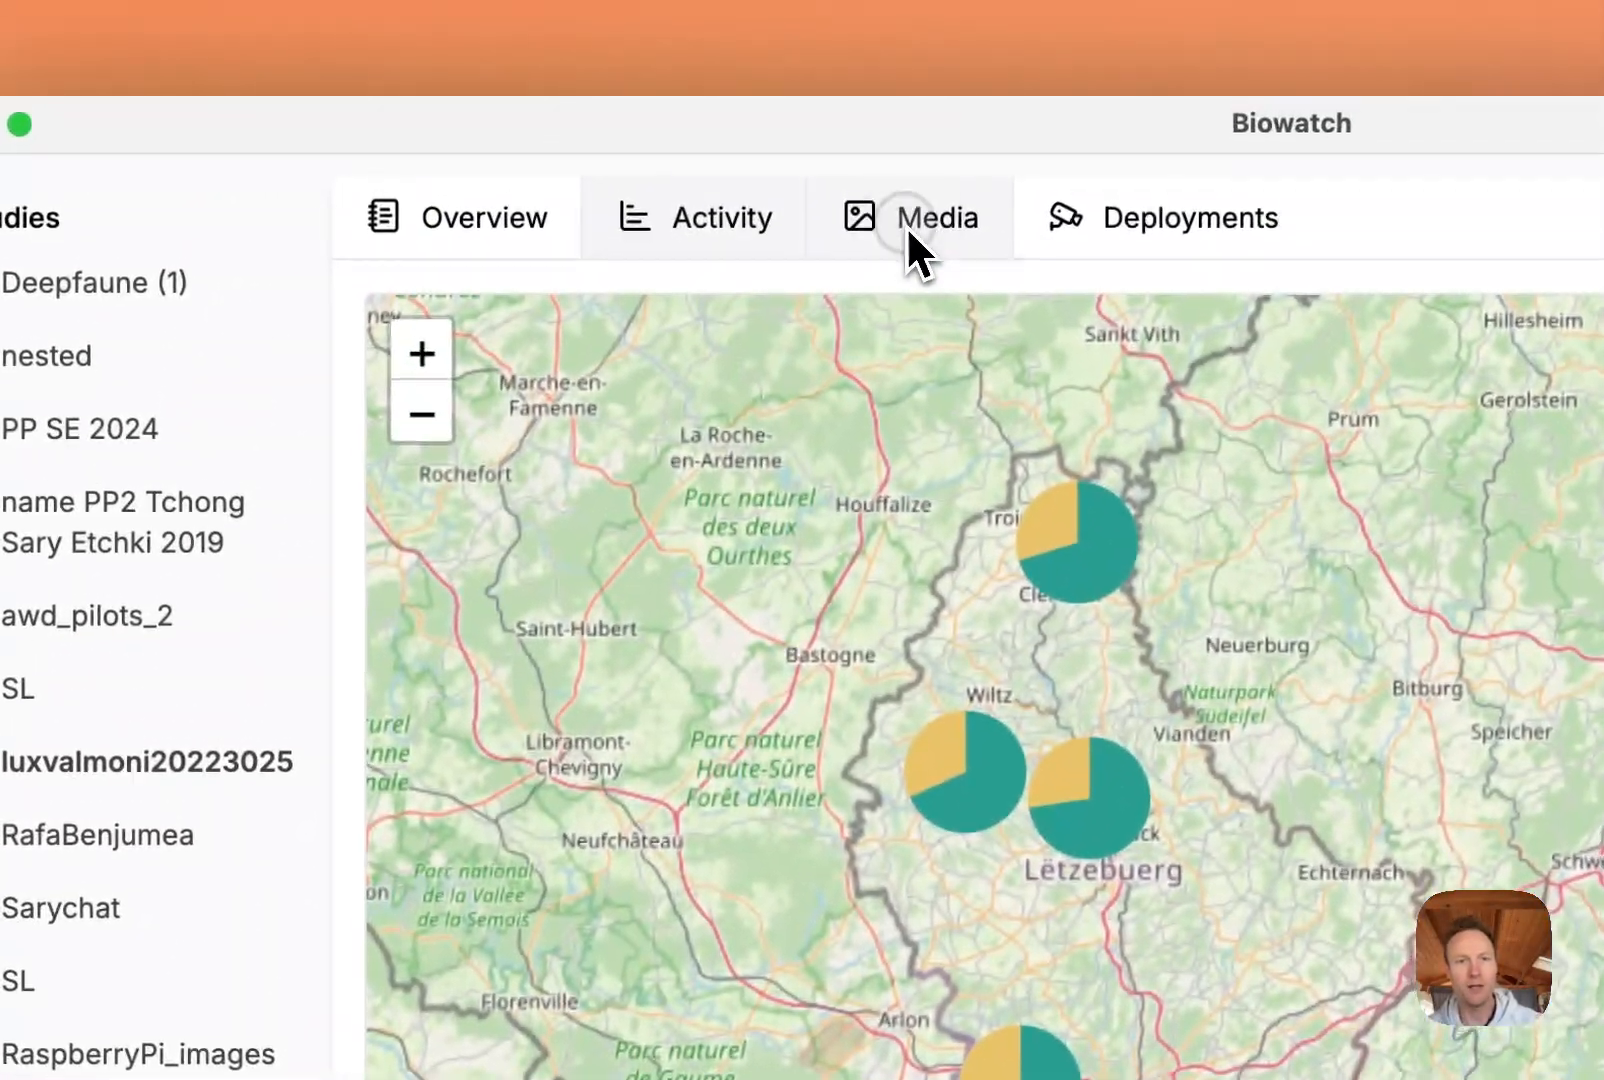
left_click(936, 70)
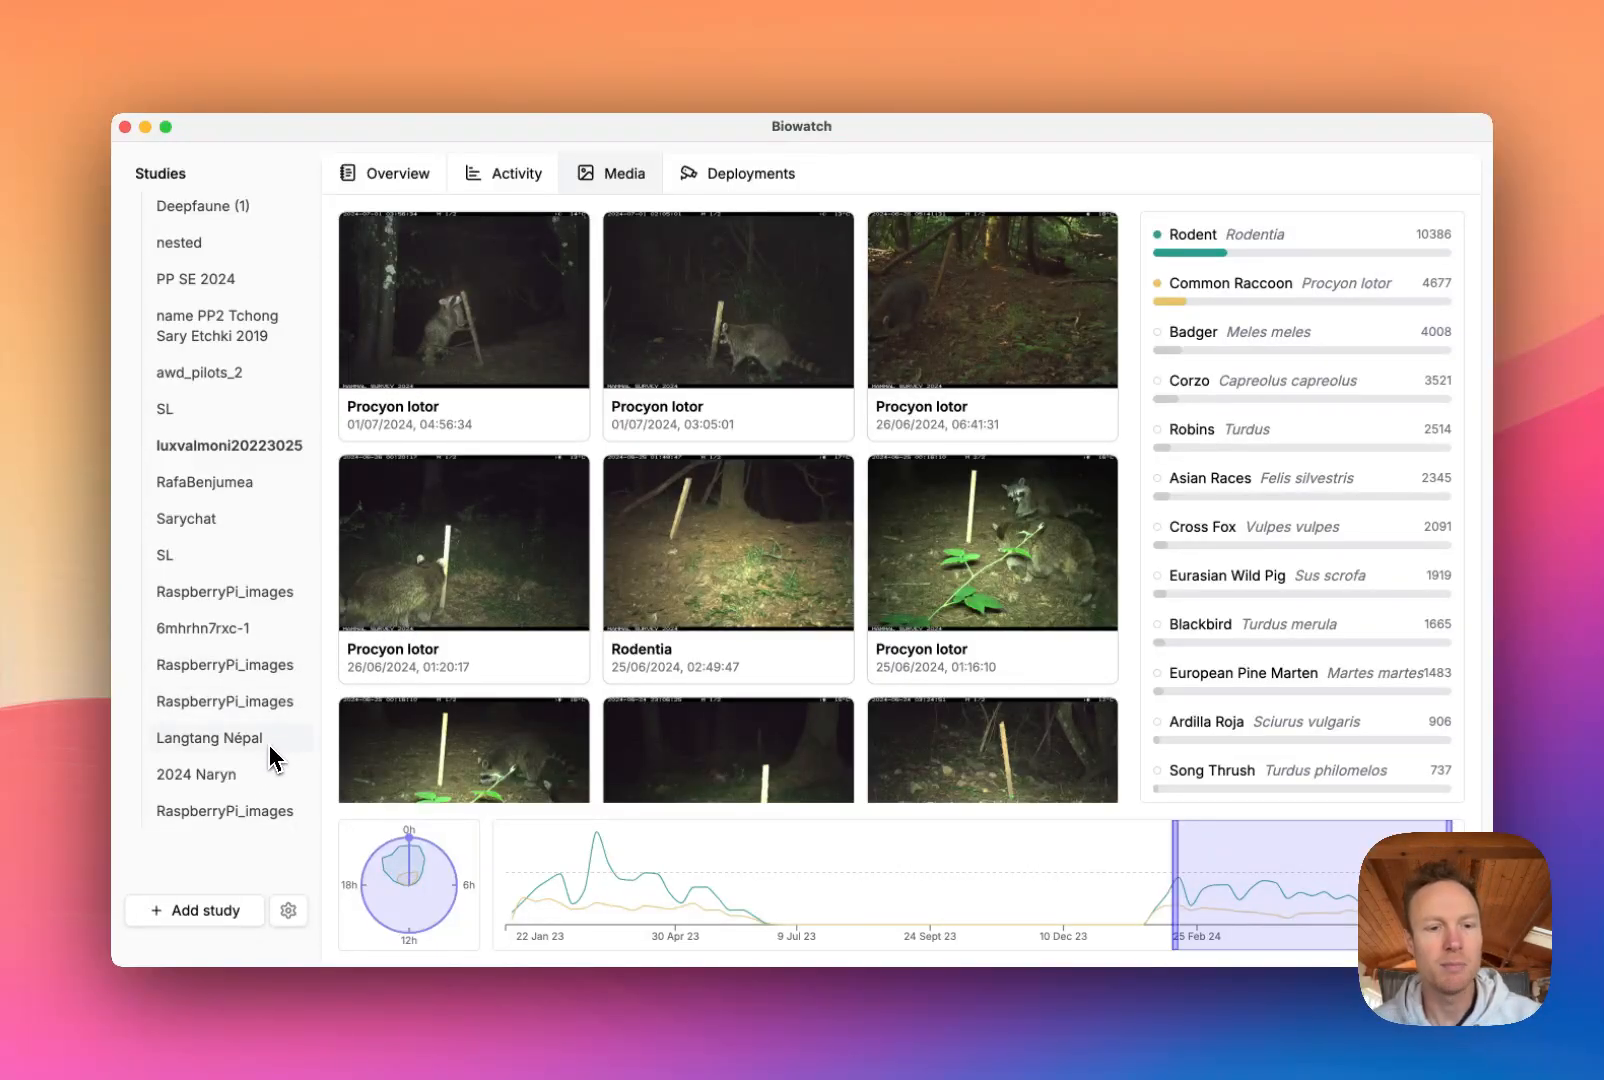
Step: Start adding a study and review the supported import formats, including the available GBIF datasets
left_click(196, 915)
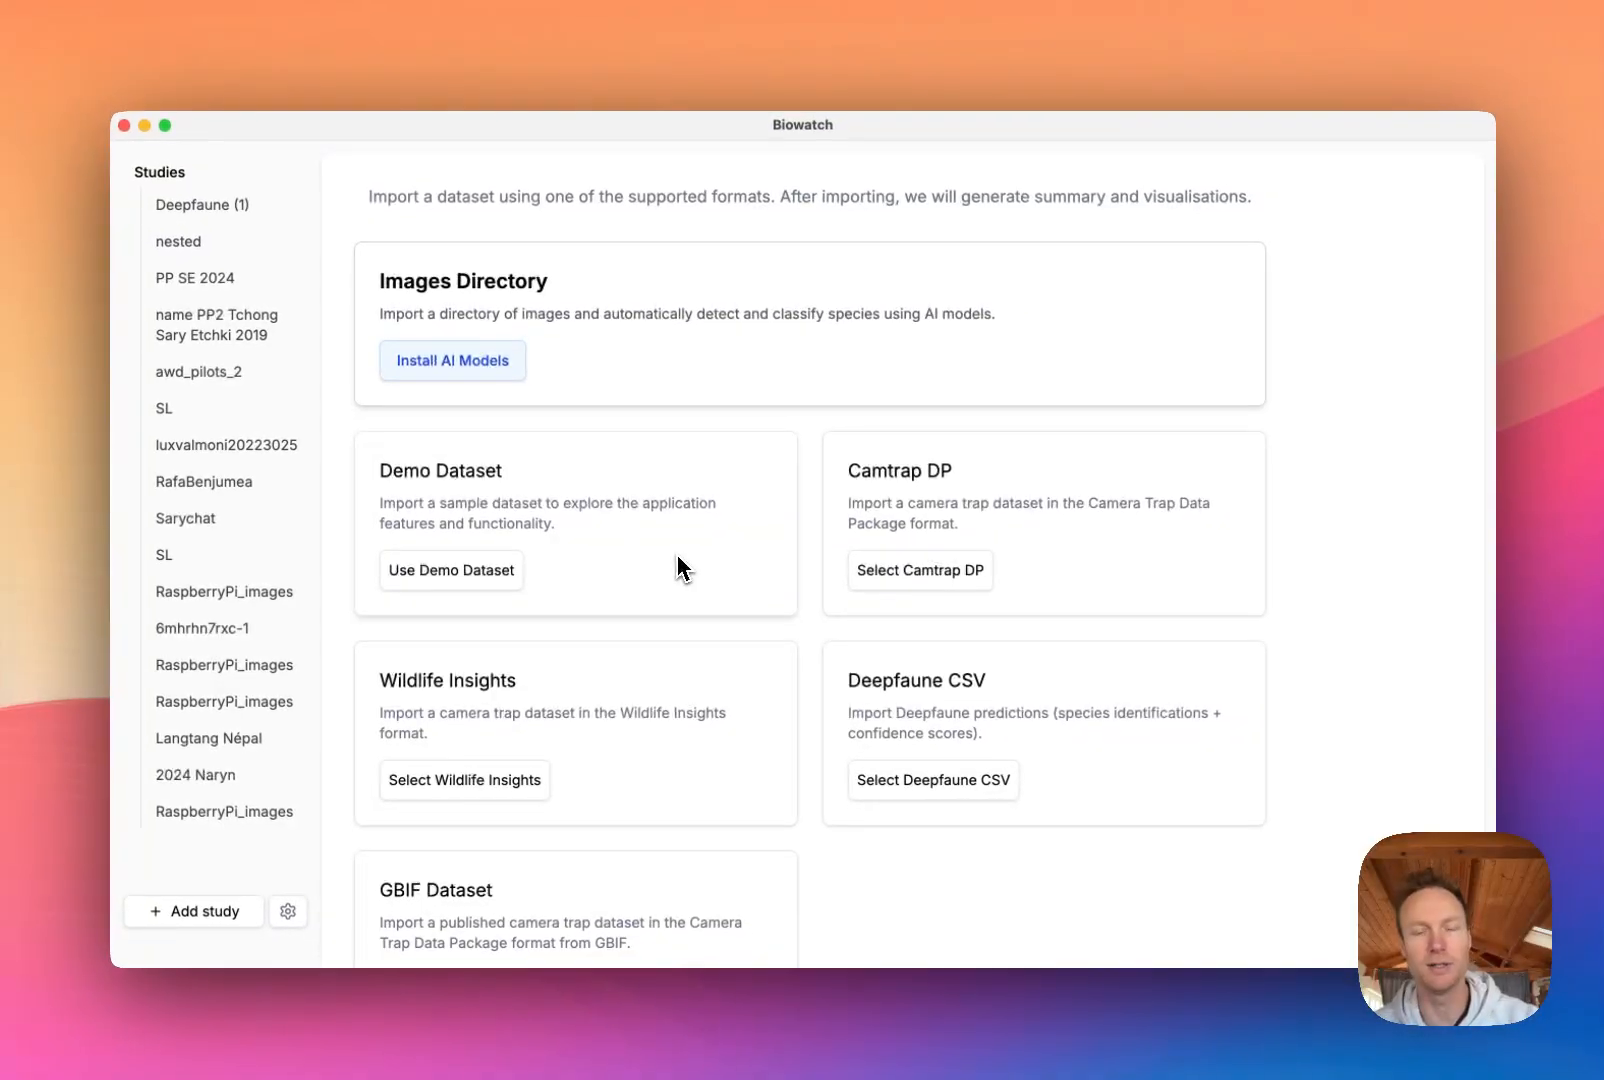
scroll(677, 560, "down", 1)
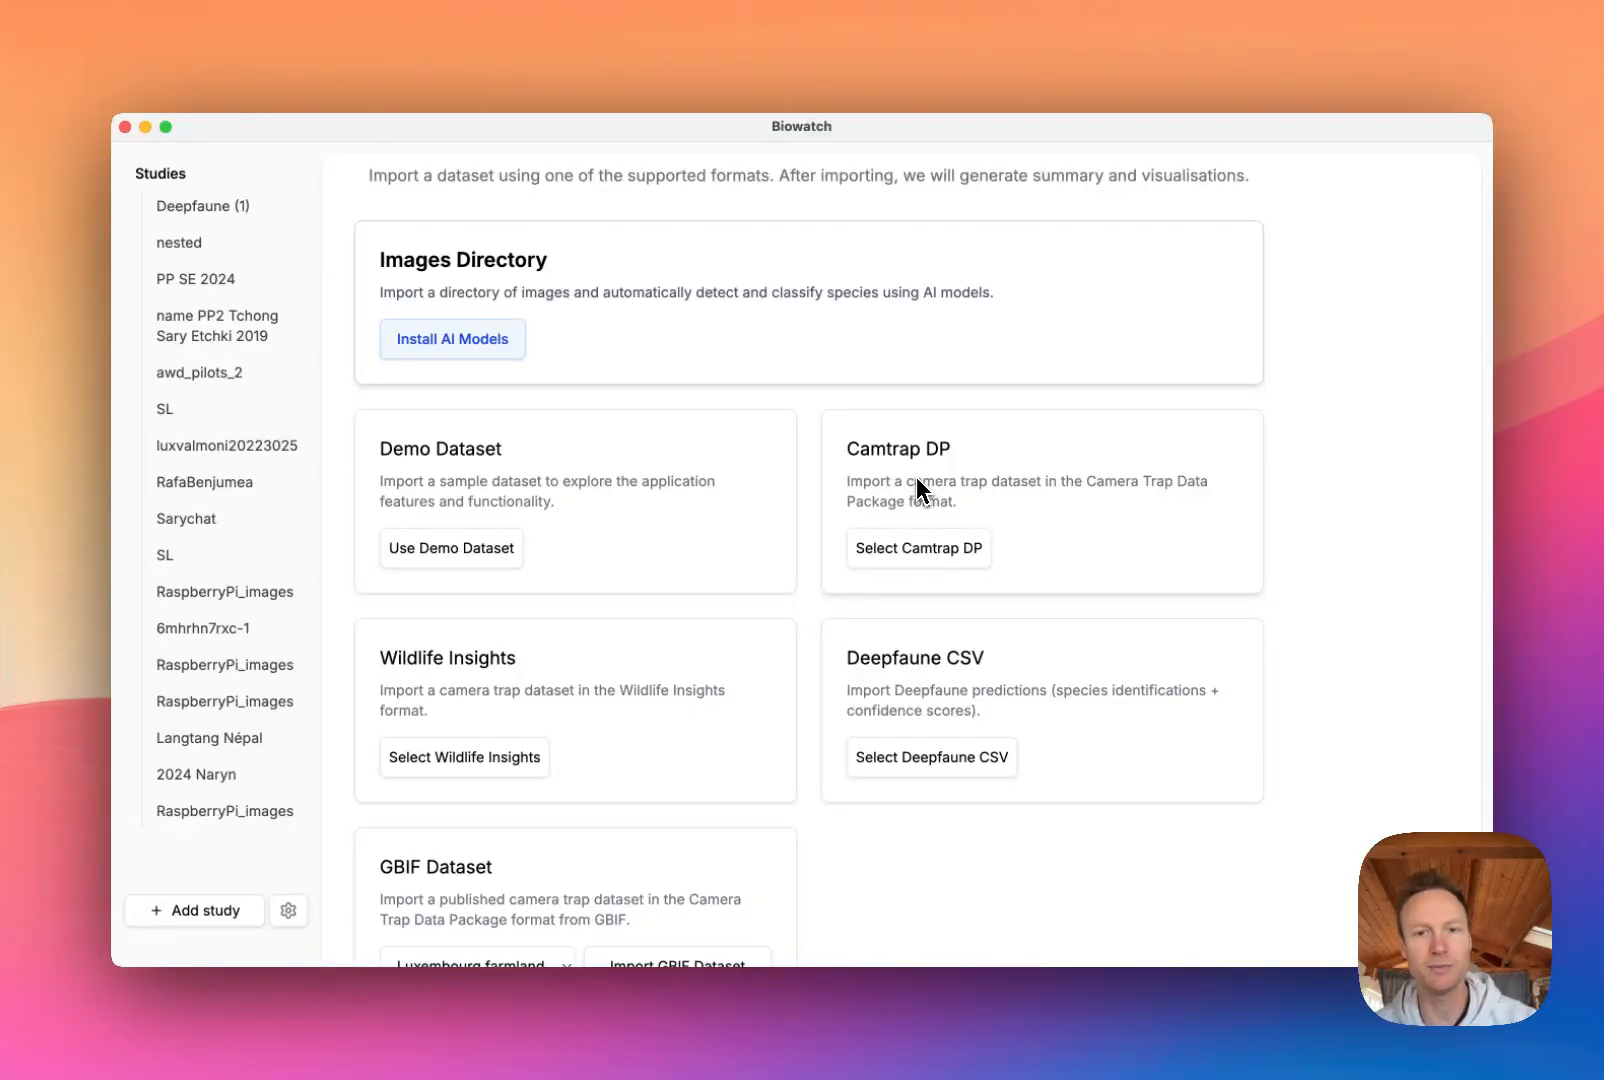
scroll(916, 478, "down", 1)
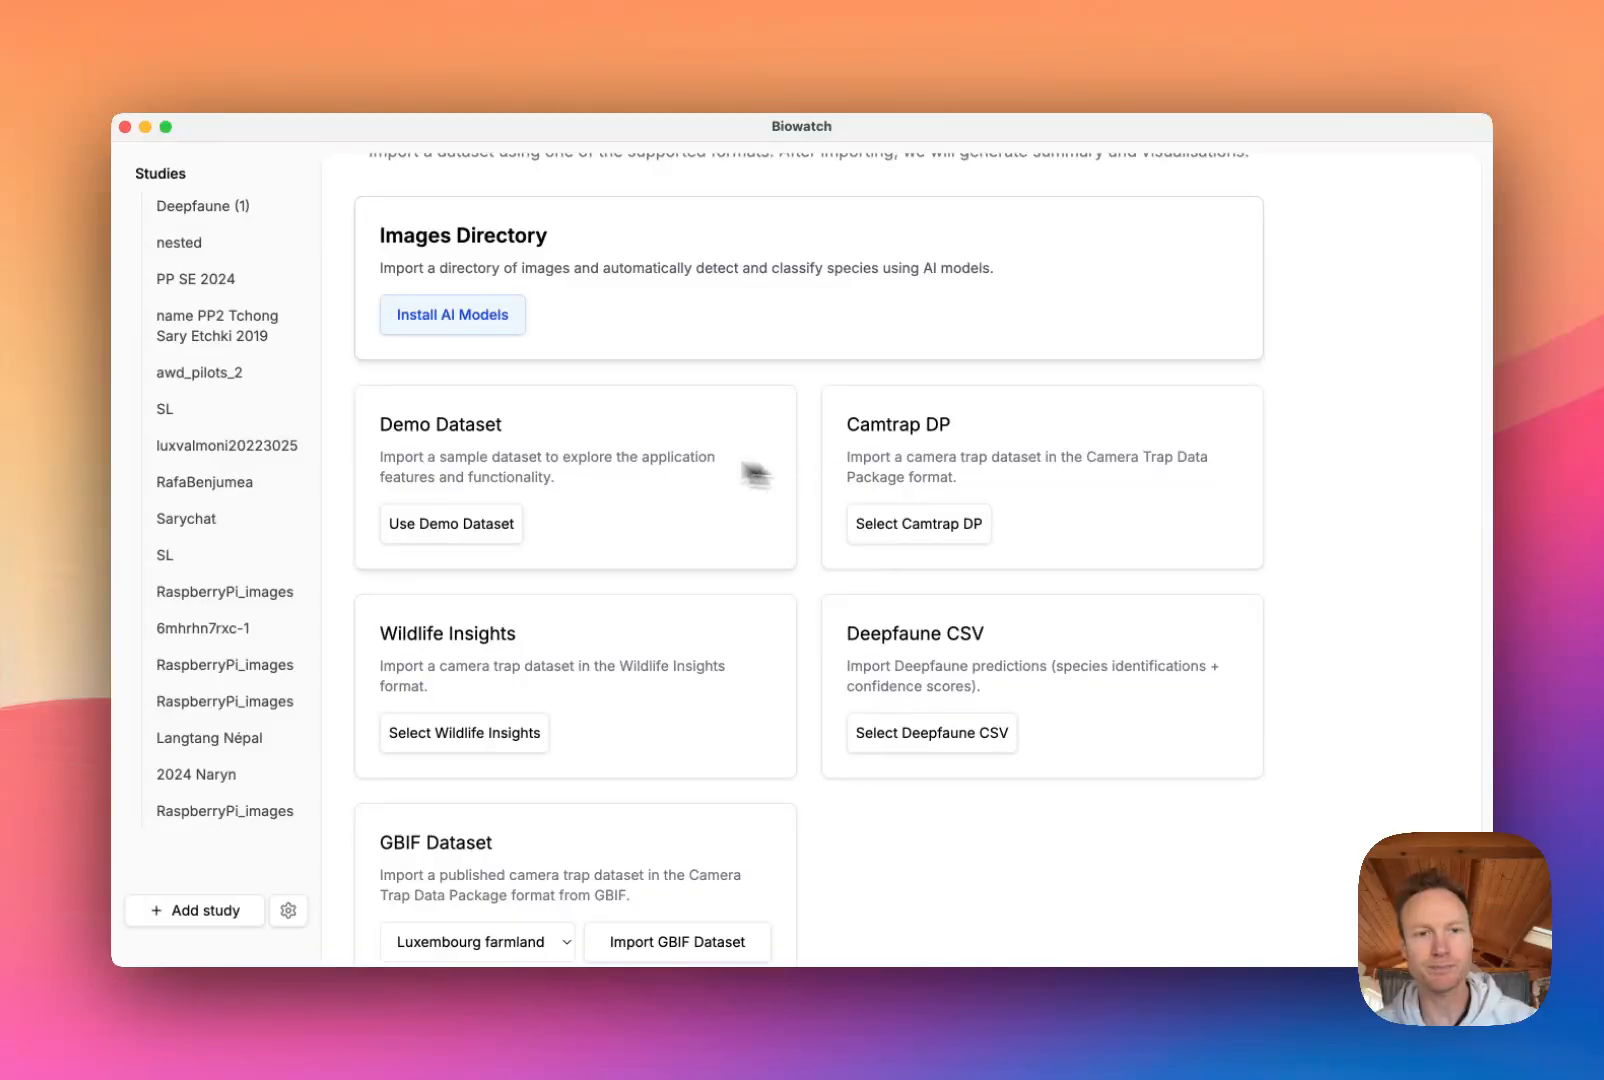
scroll(556, 469, "down", 1)
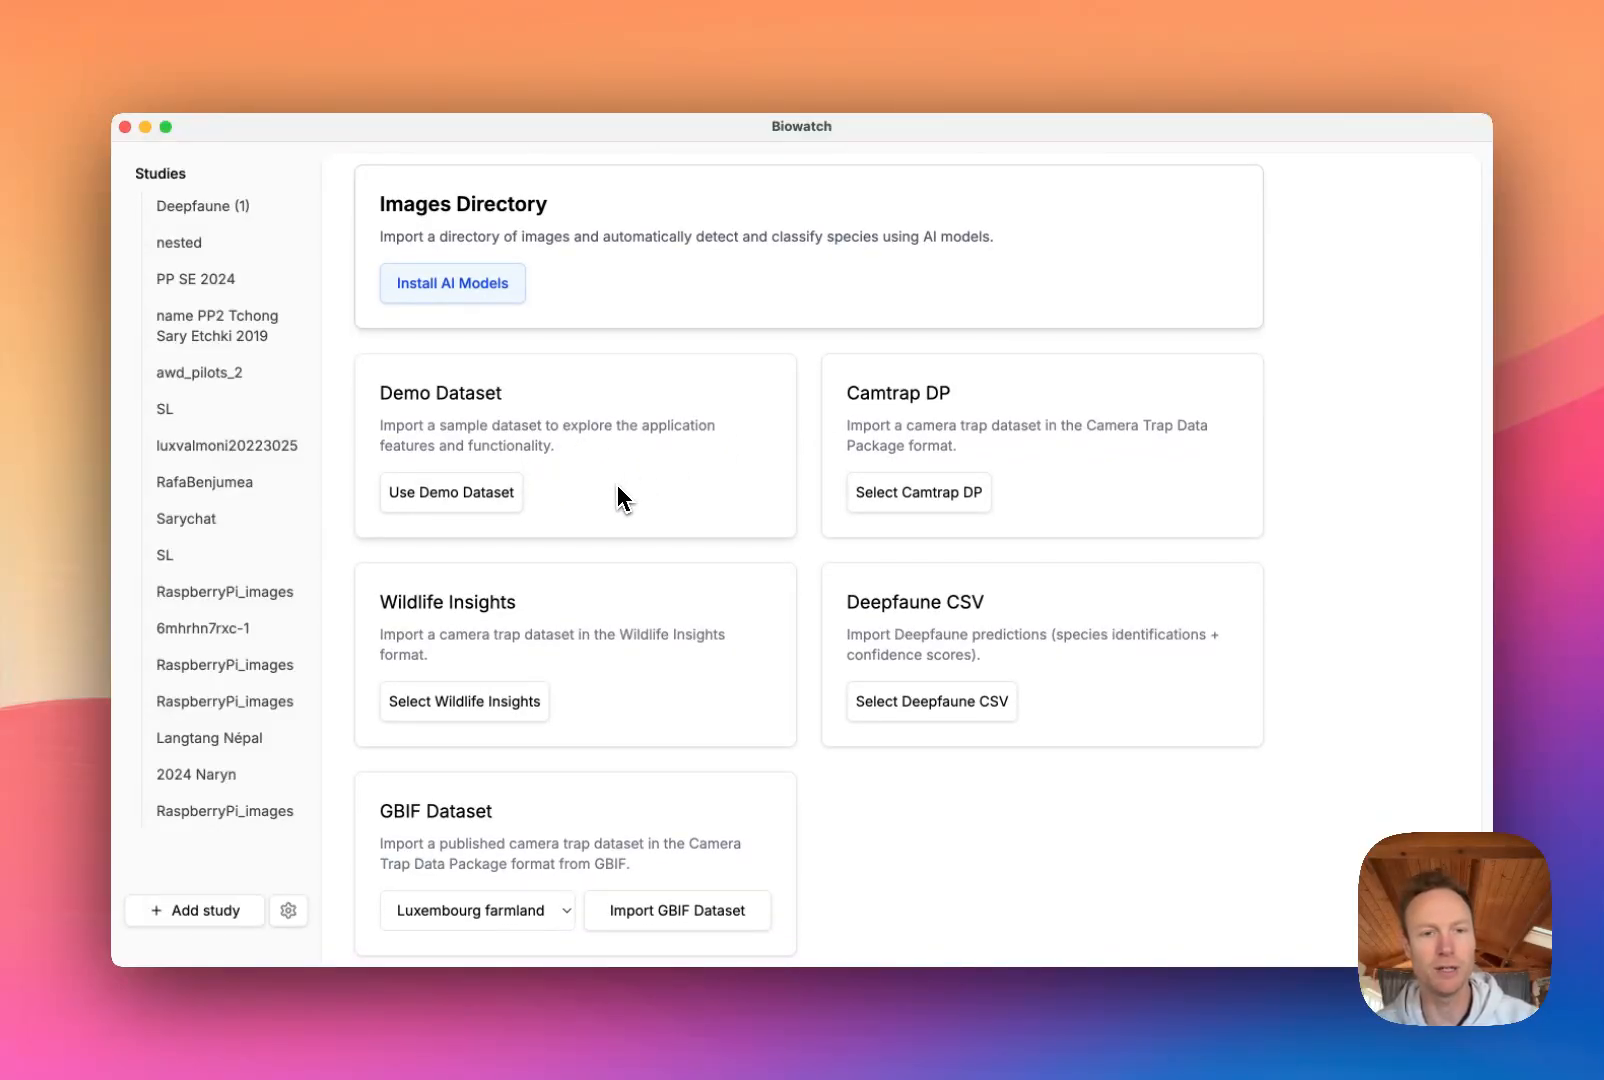
scroll(616, 500, "down", 1)
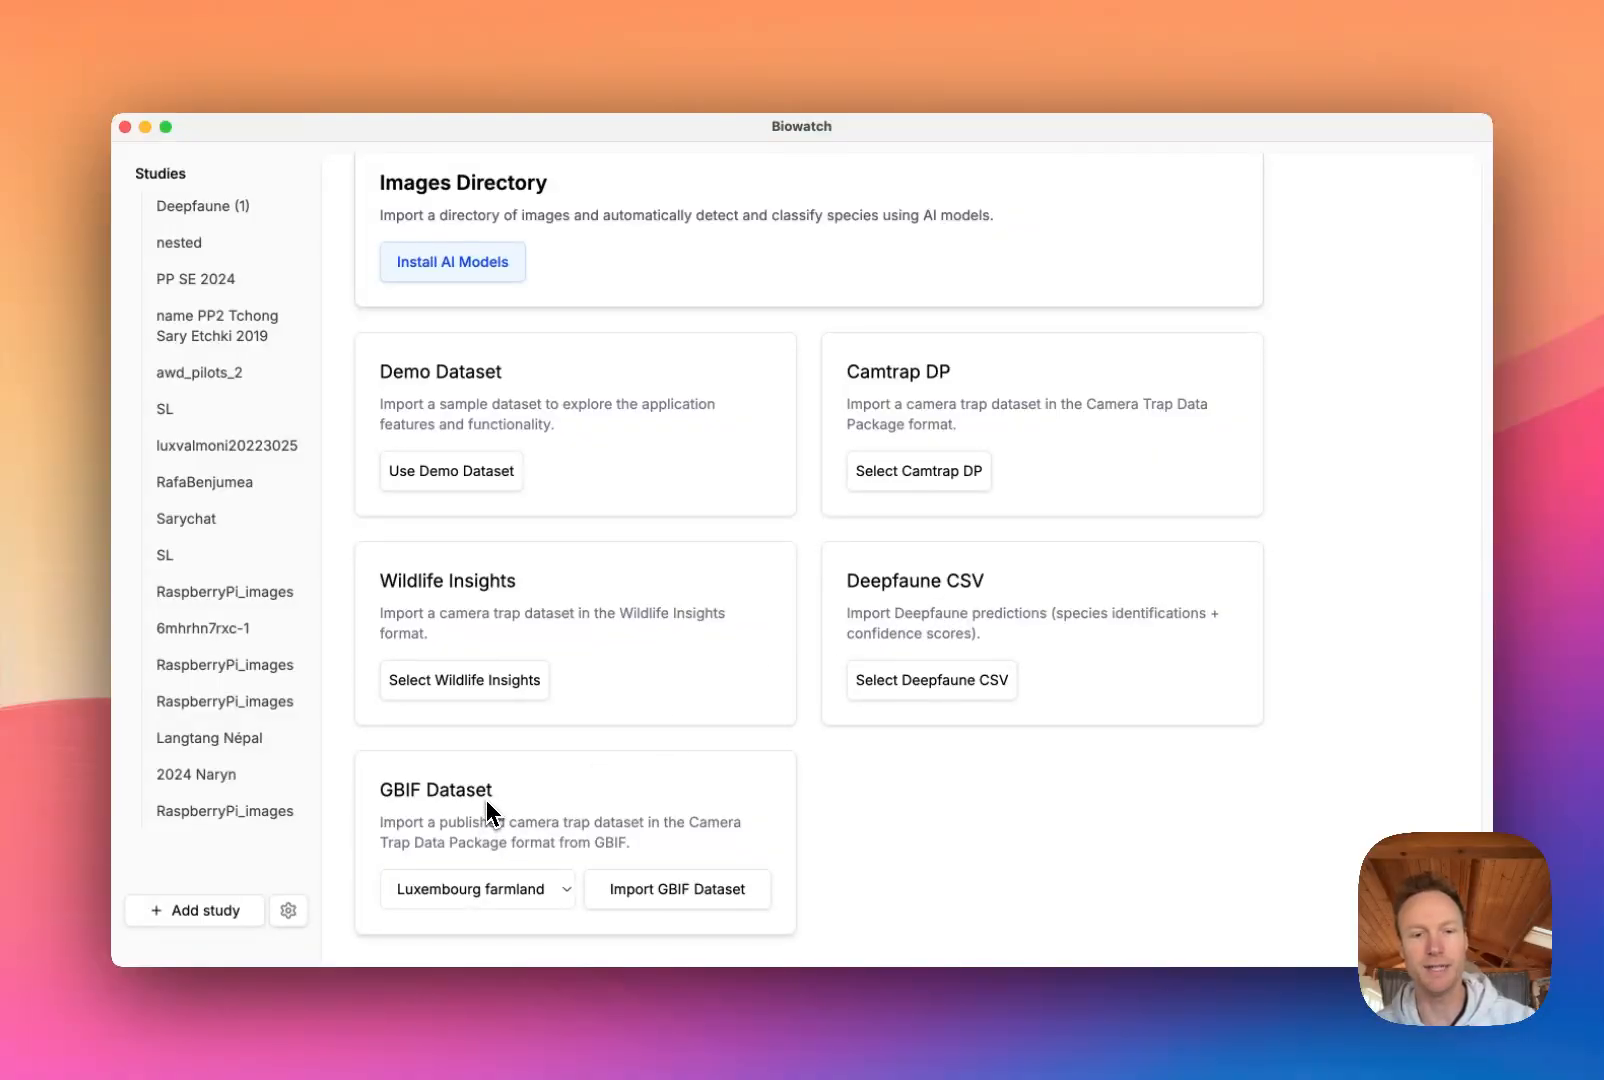
left_click(520, 888)
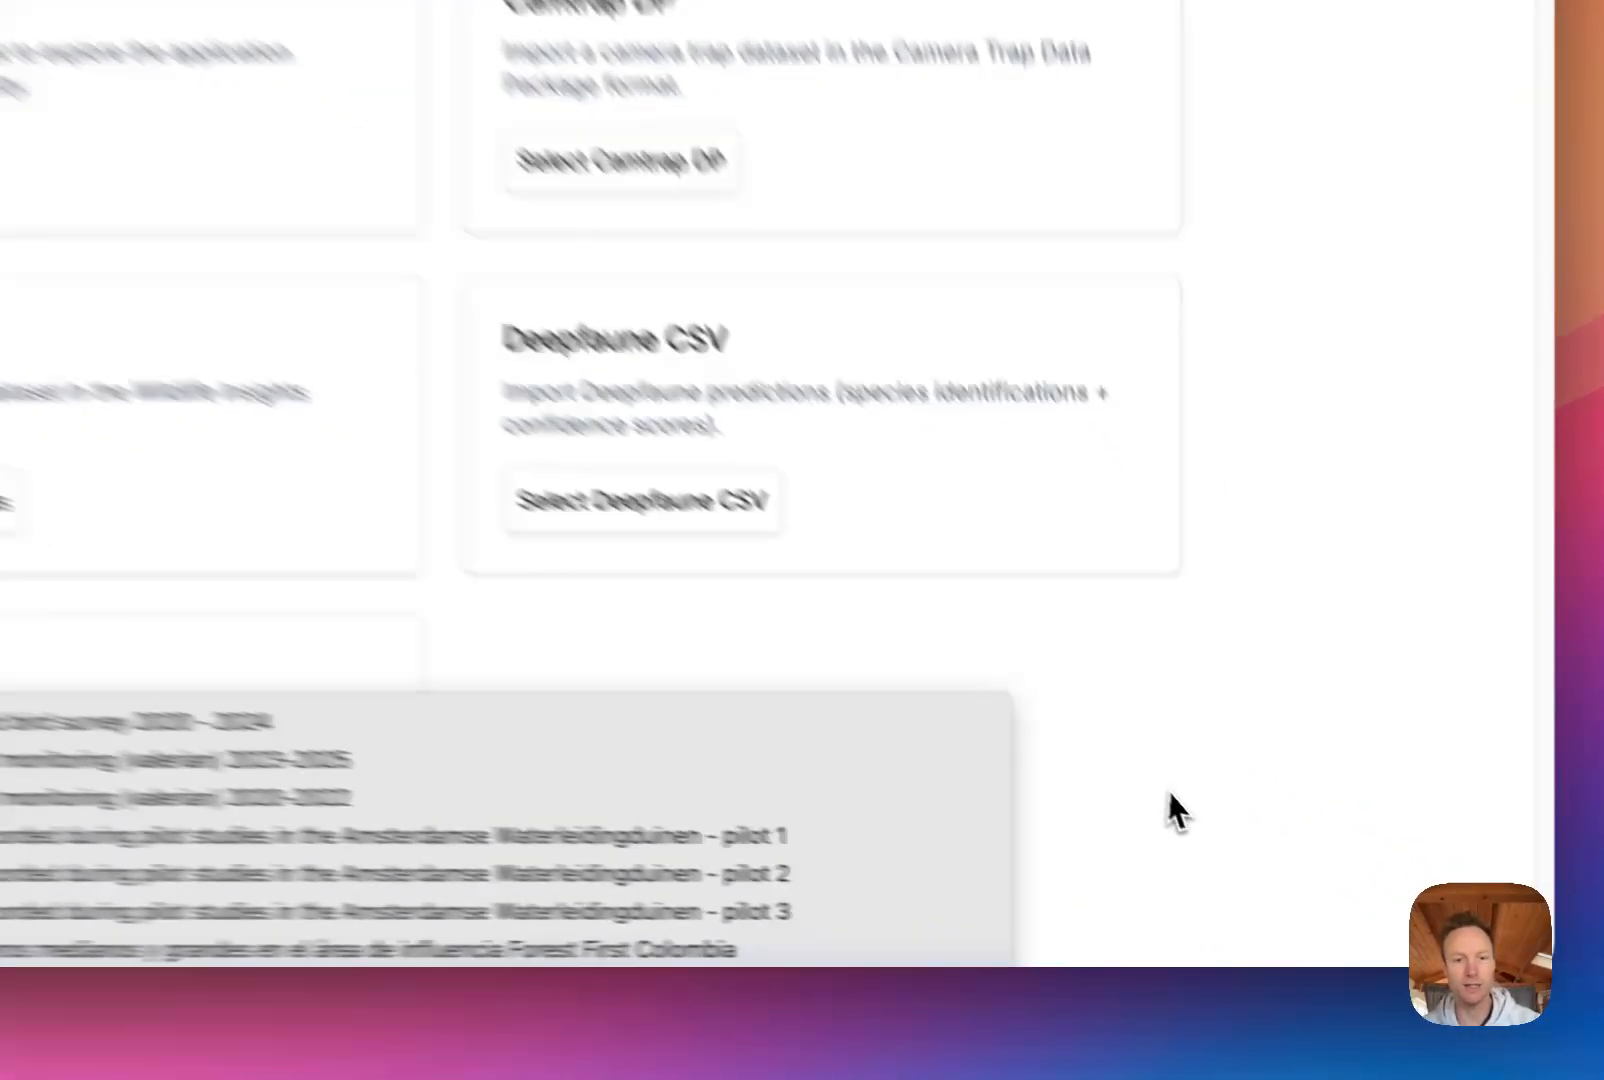
left_click(1251, 869)
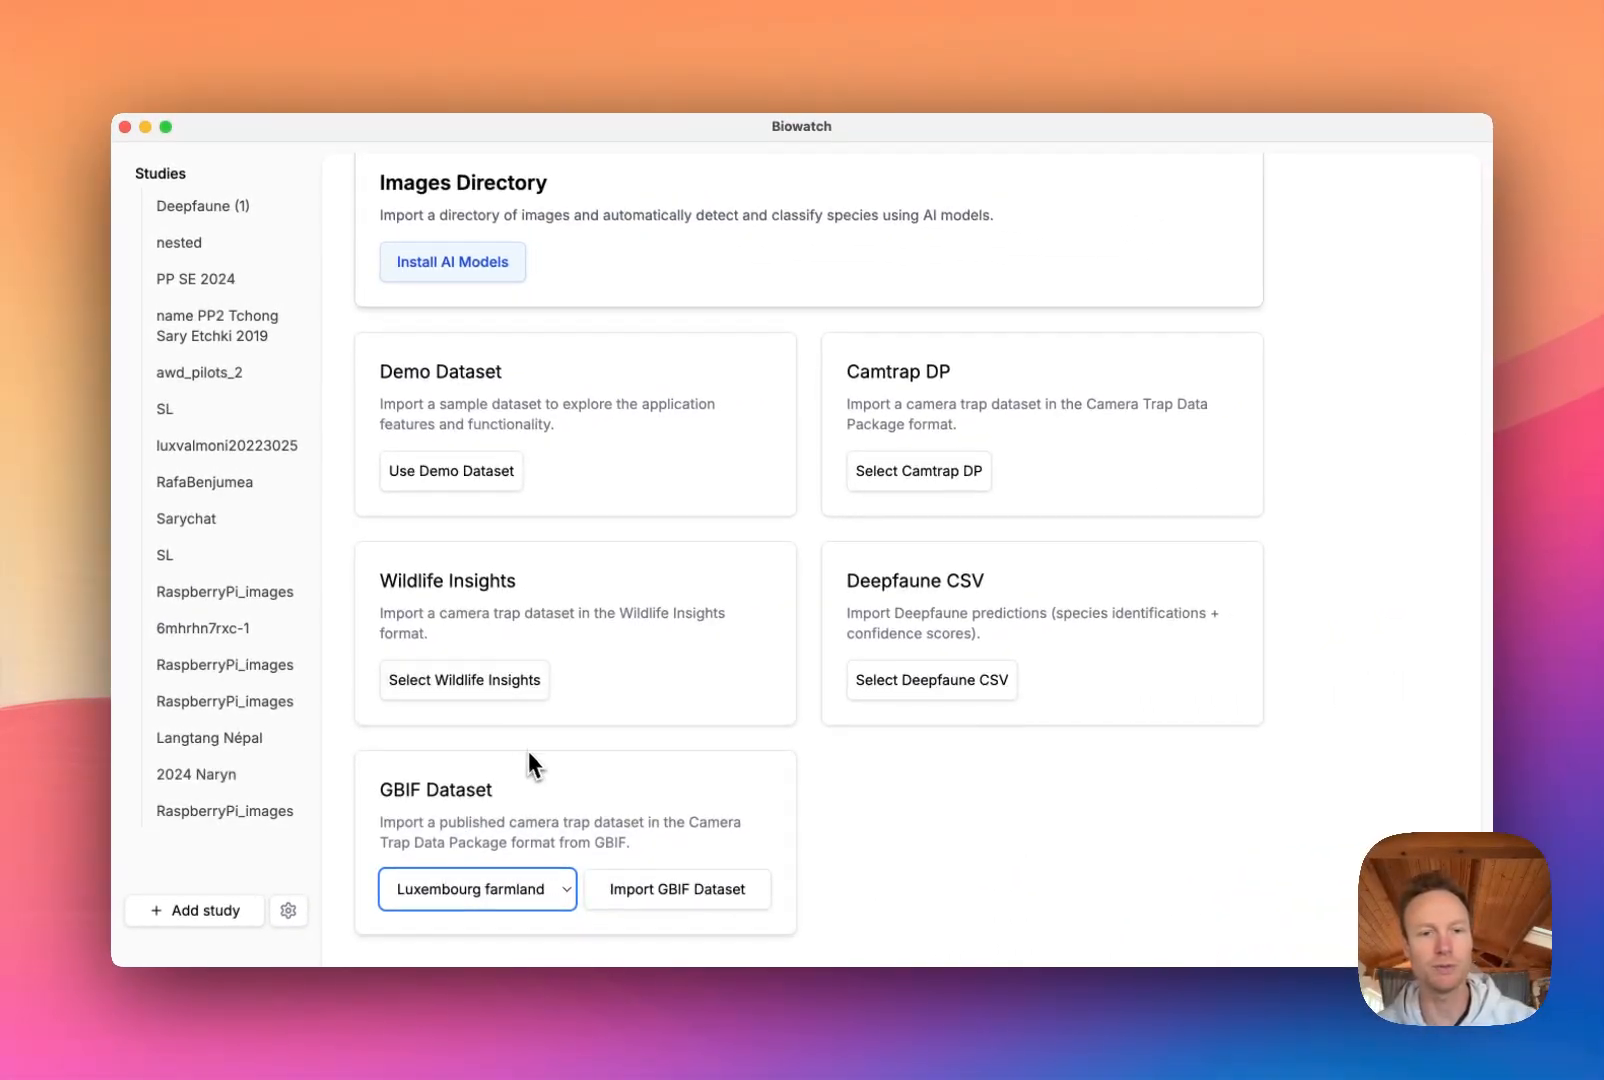
scroll(535, 756, "up", 3)
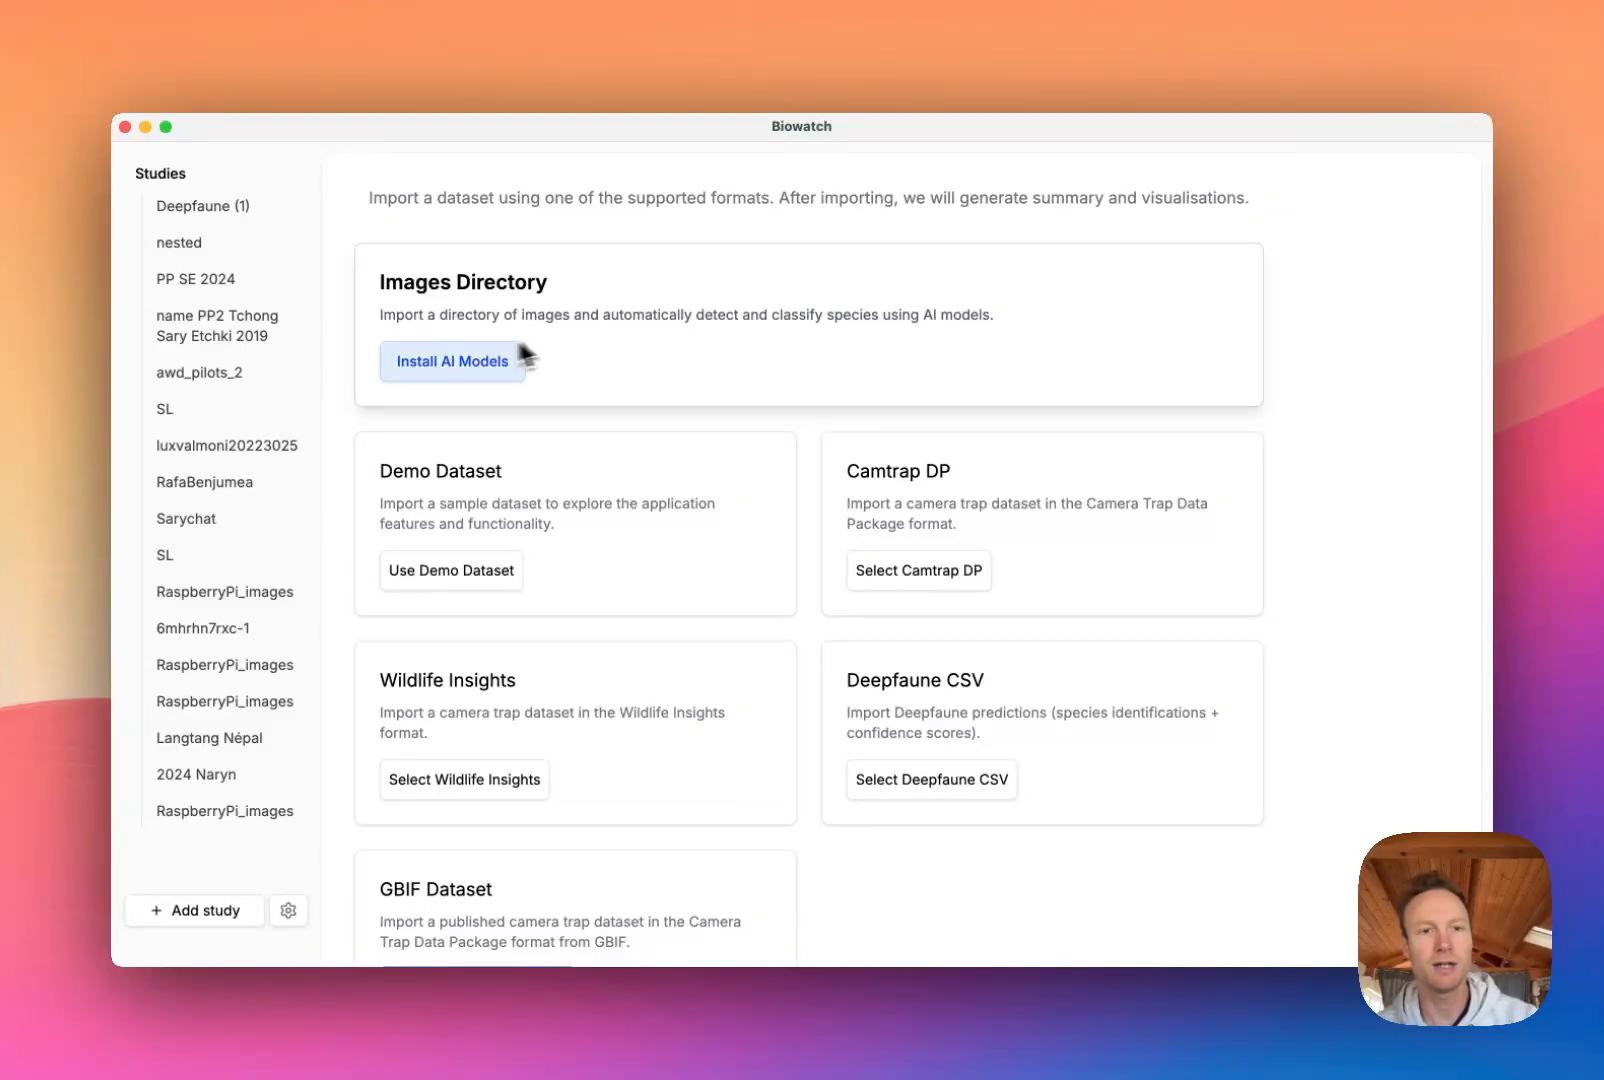
Step: Download and install the SpeciesNet AI model
left_click(447, 364)
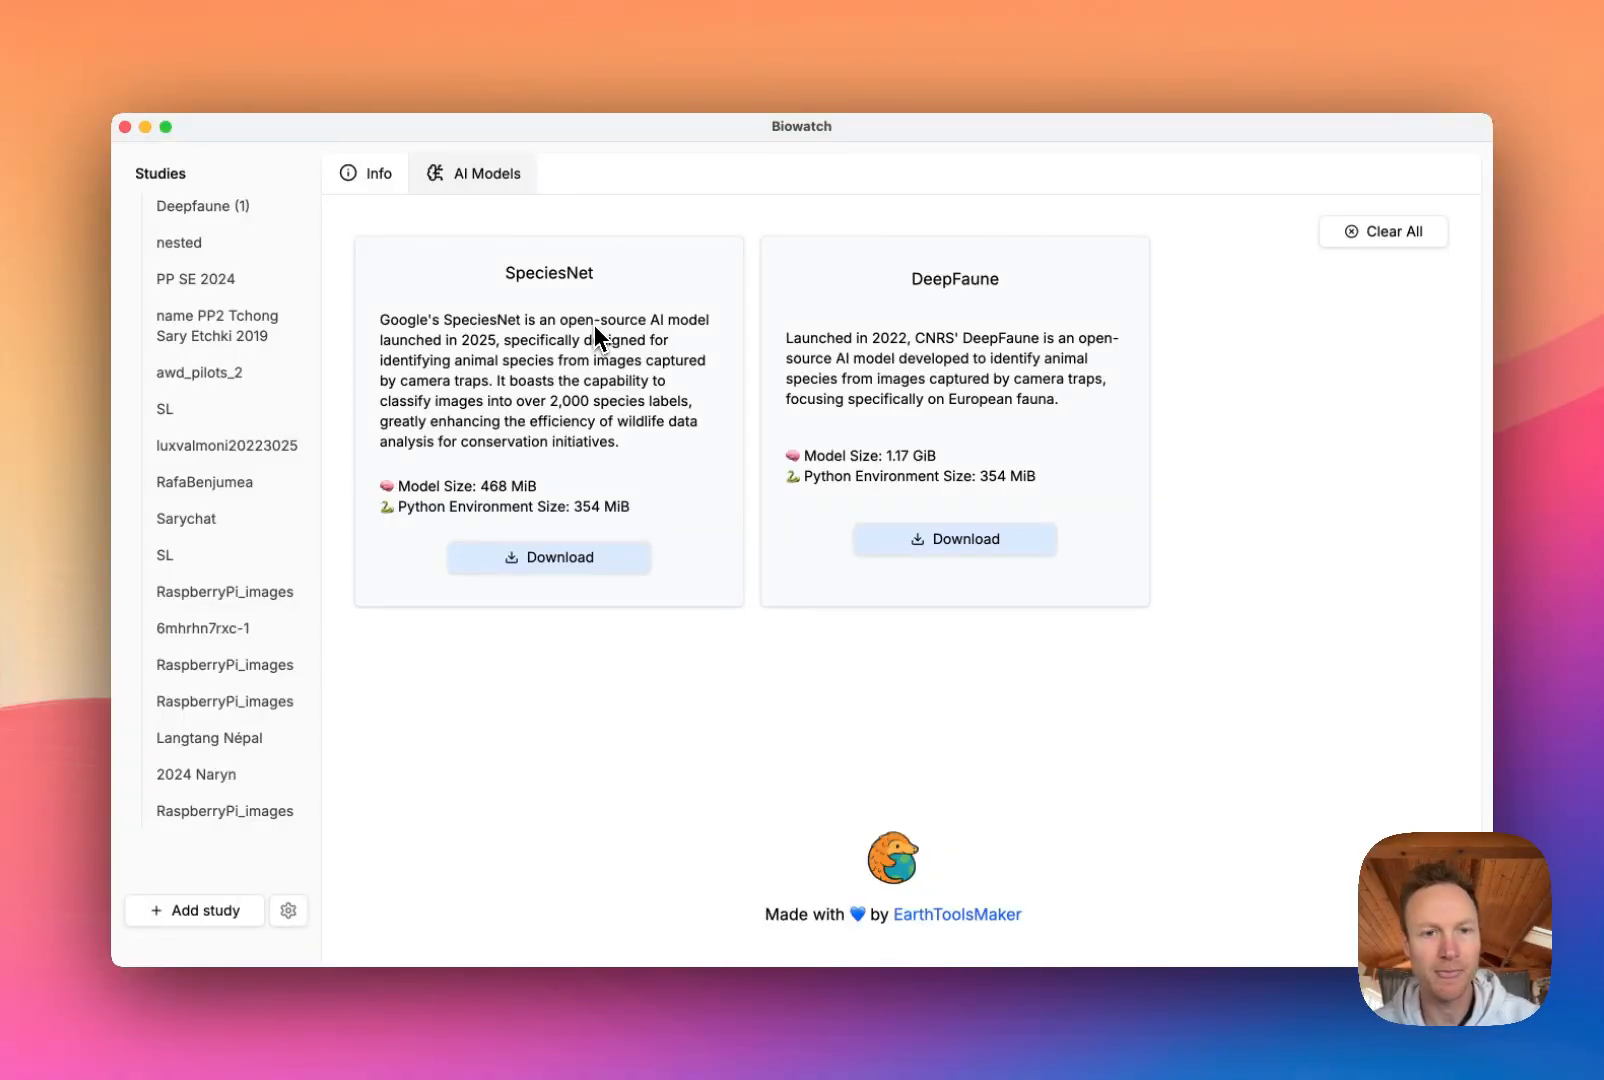
left_click(523, 561)
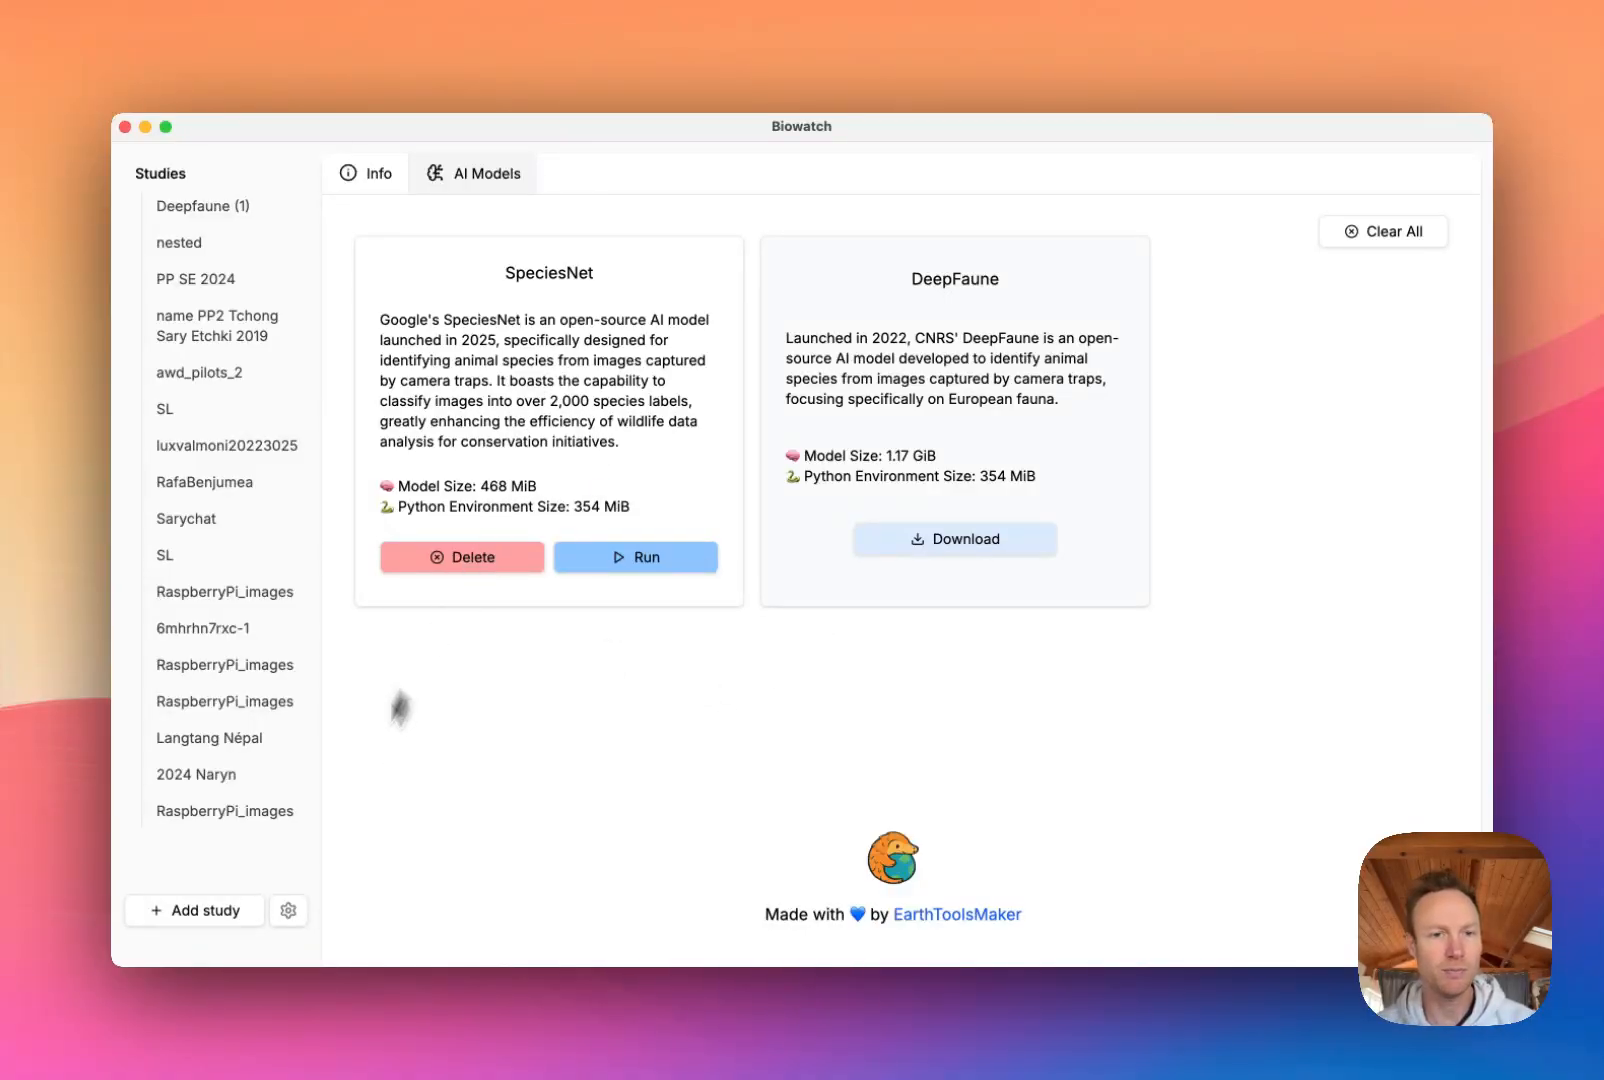
Step: Add a study from the RaspberryPi_images folder in 6mhrhn7rxc-1, using the SpeciesNet v4.0.1a model
left_click(214, 916)
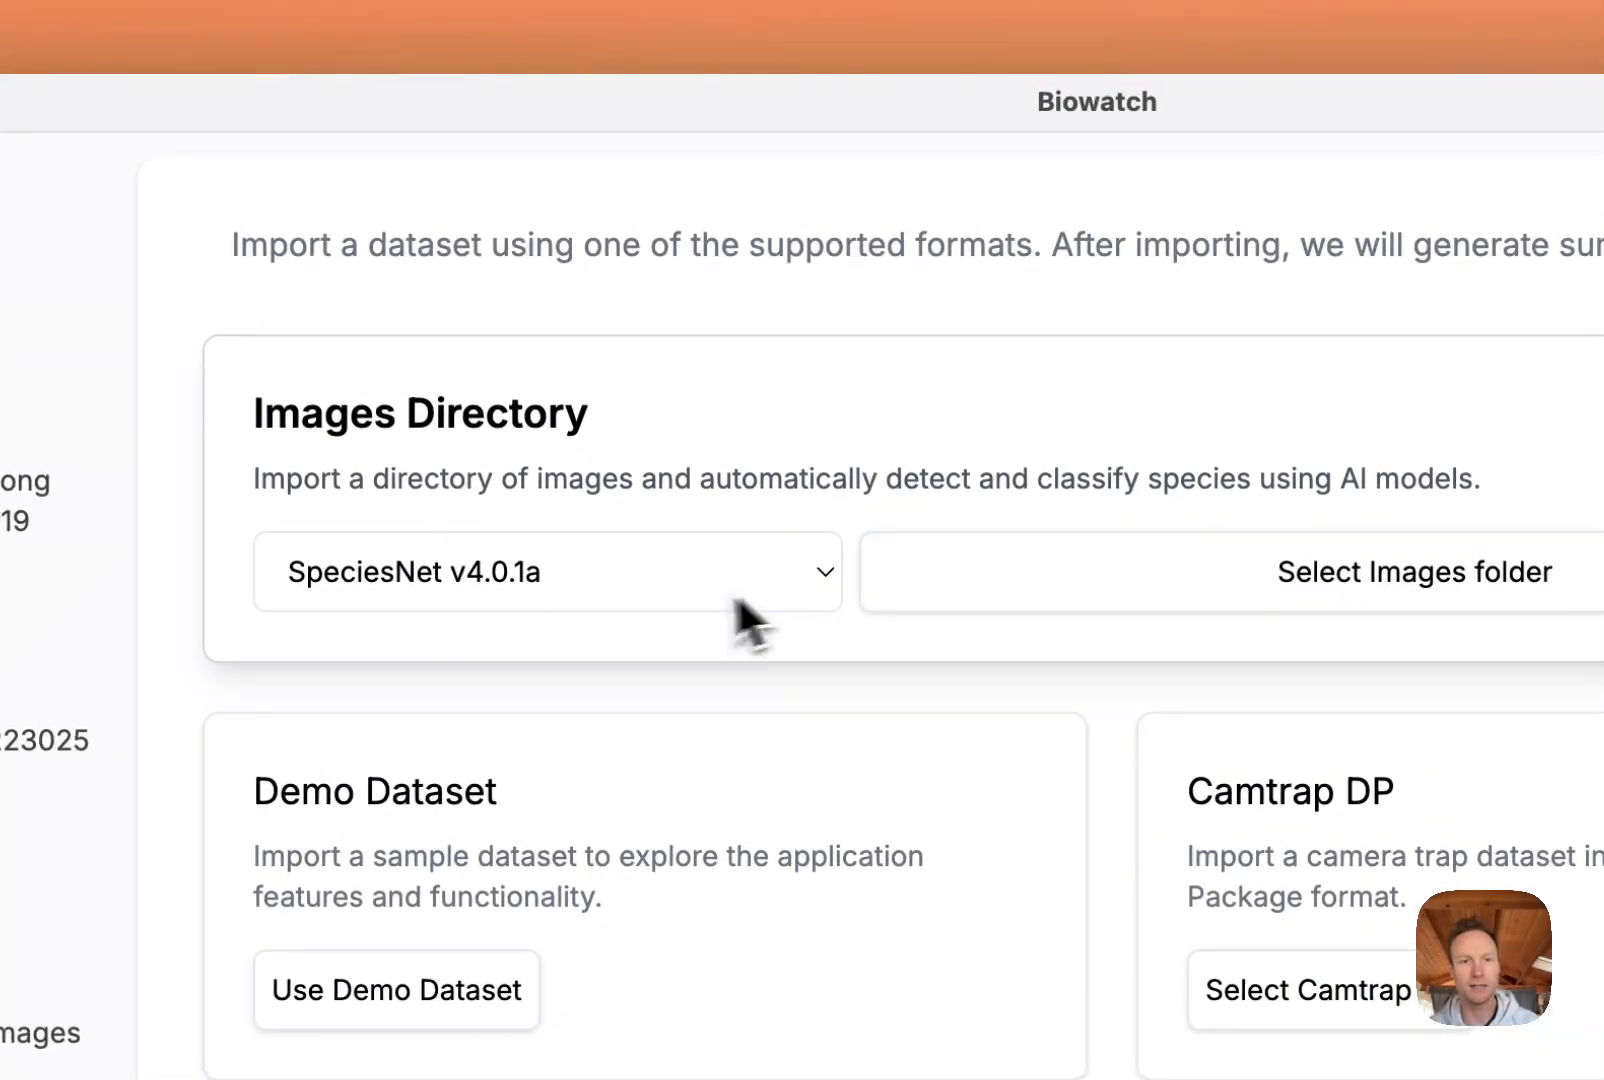
left_click(1059, 563)
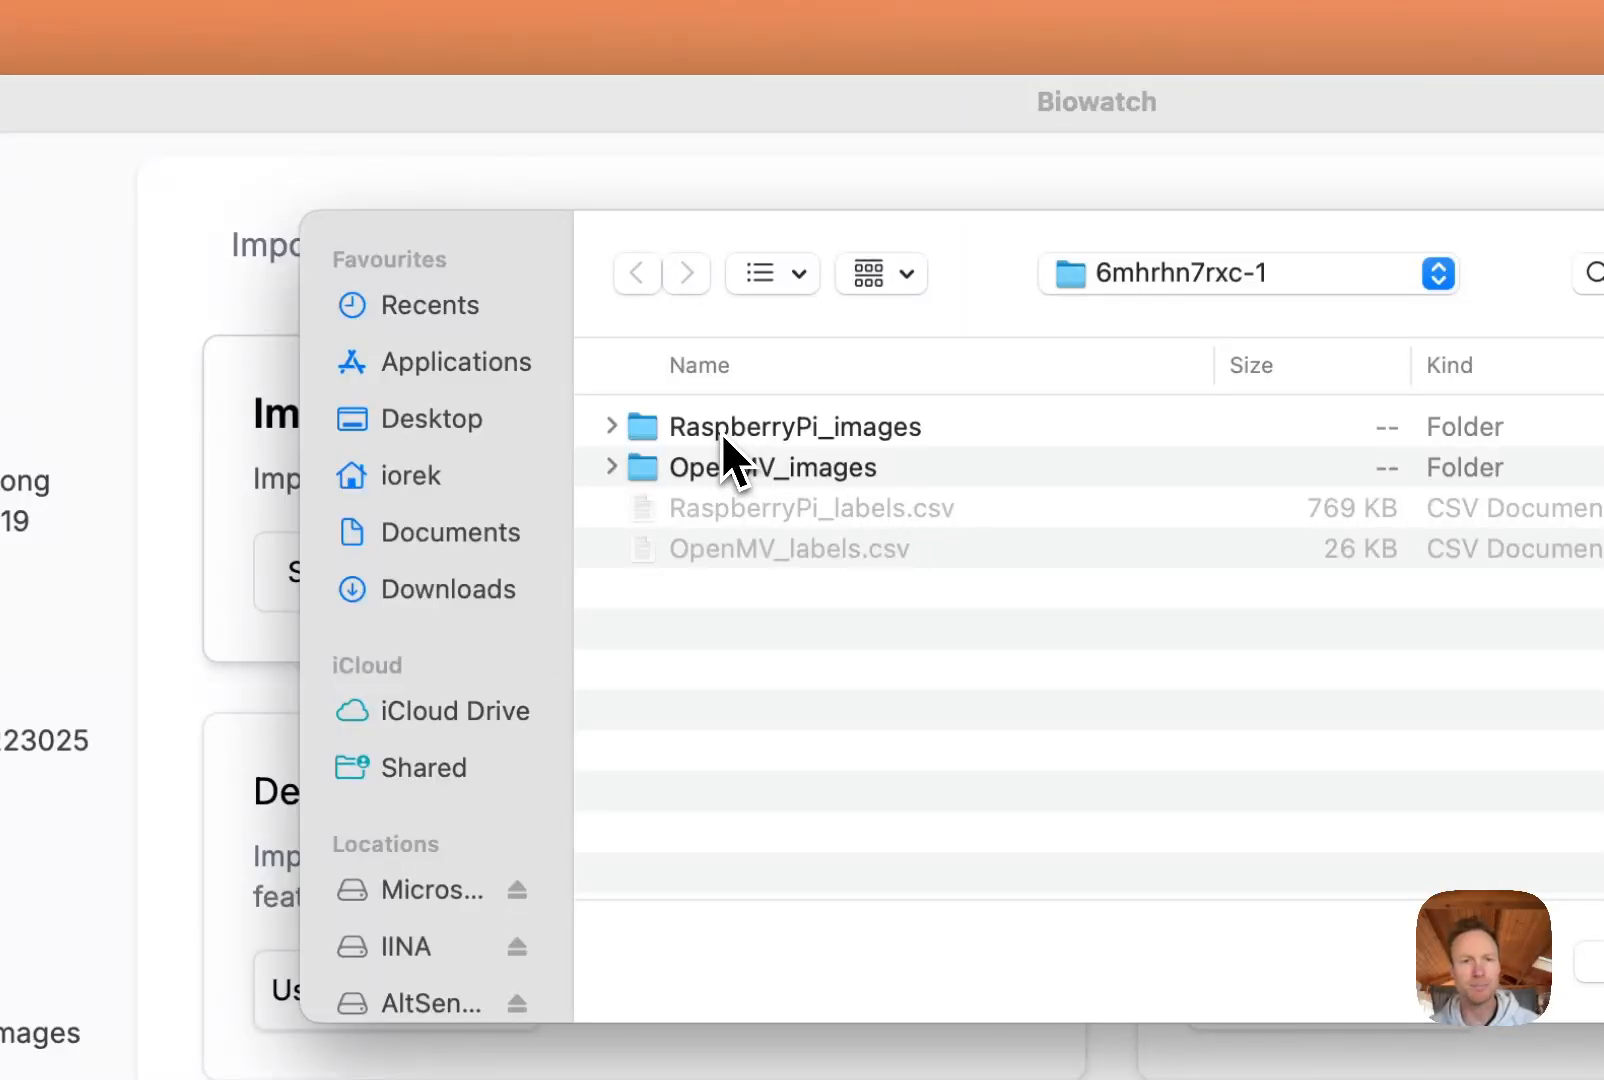
left_click(612, 427)
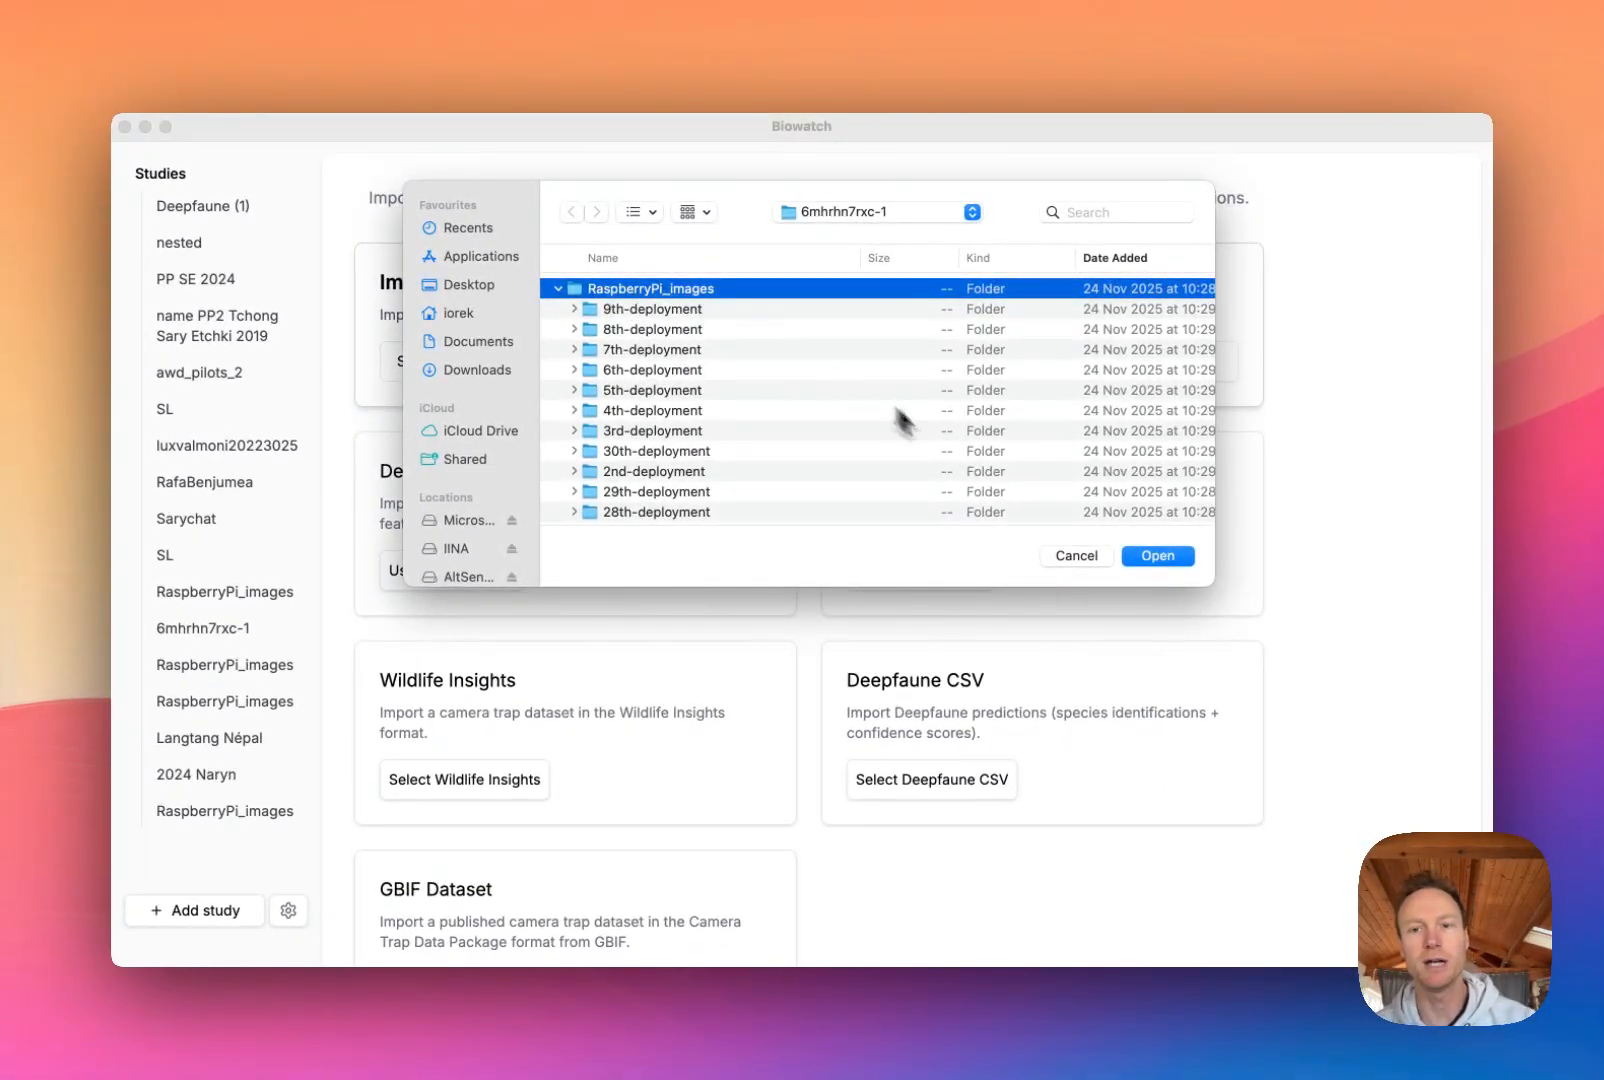
left_click(1164, 558)
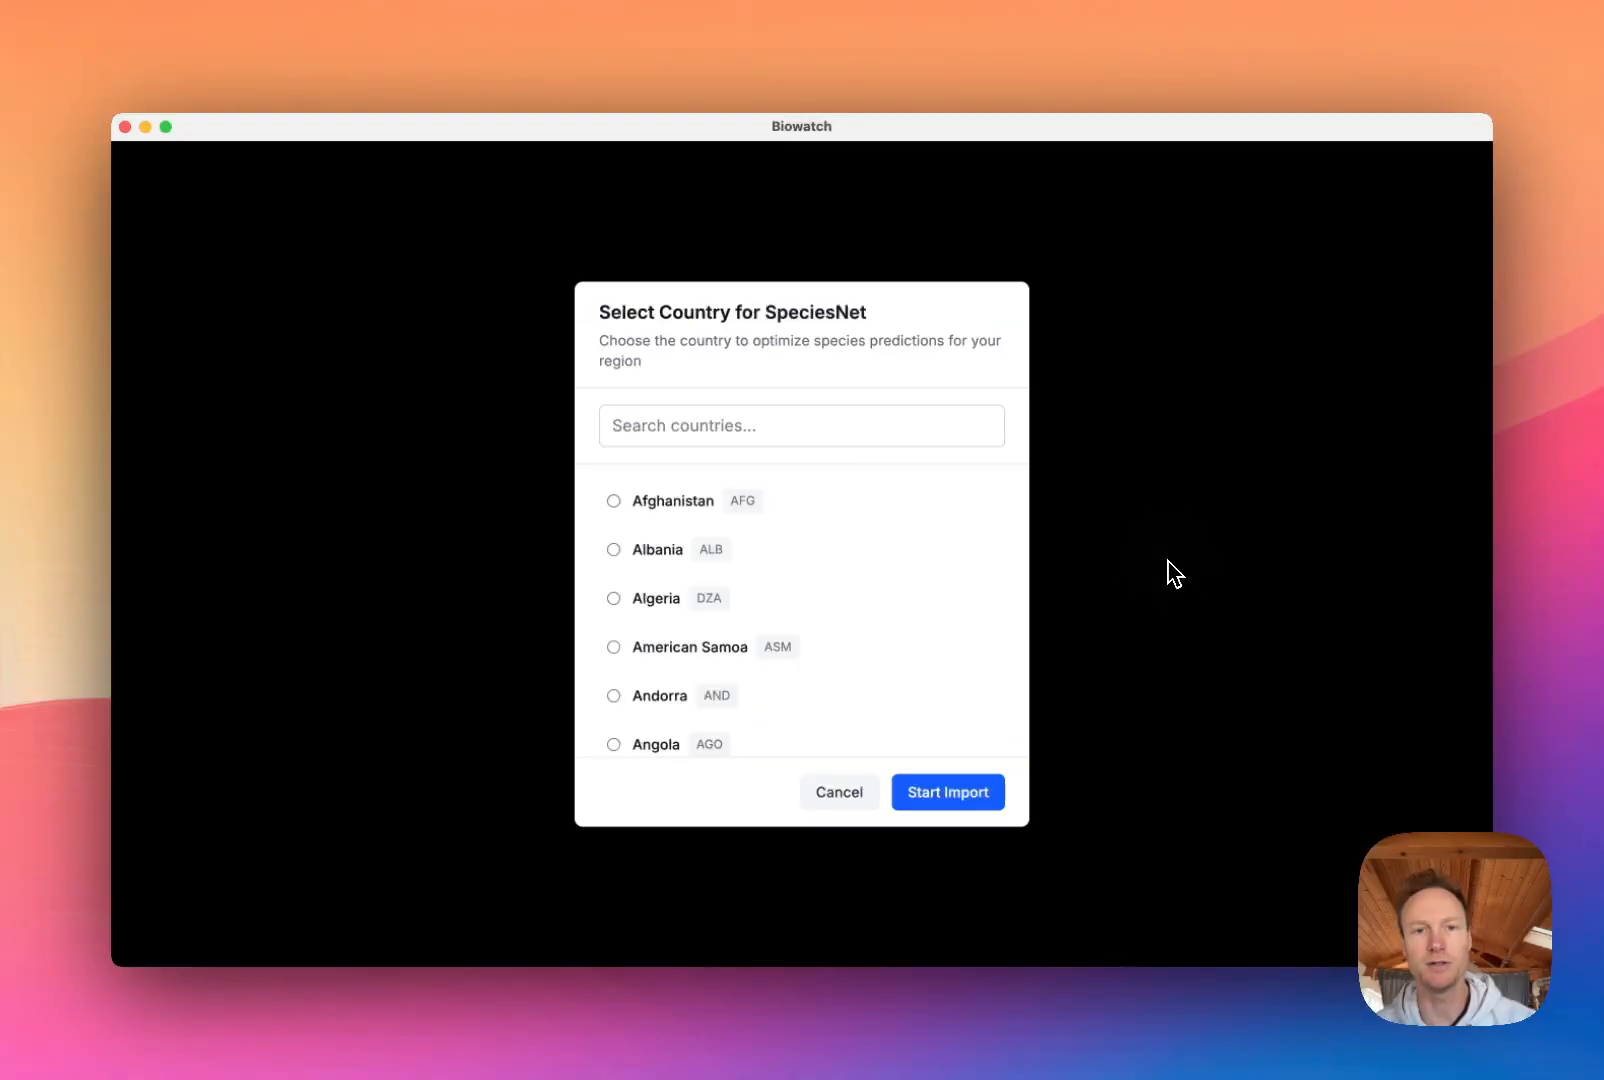
Step: Choose Kenya as the country for the SpeciesNet predictions and start the import
left_click(778, 438)
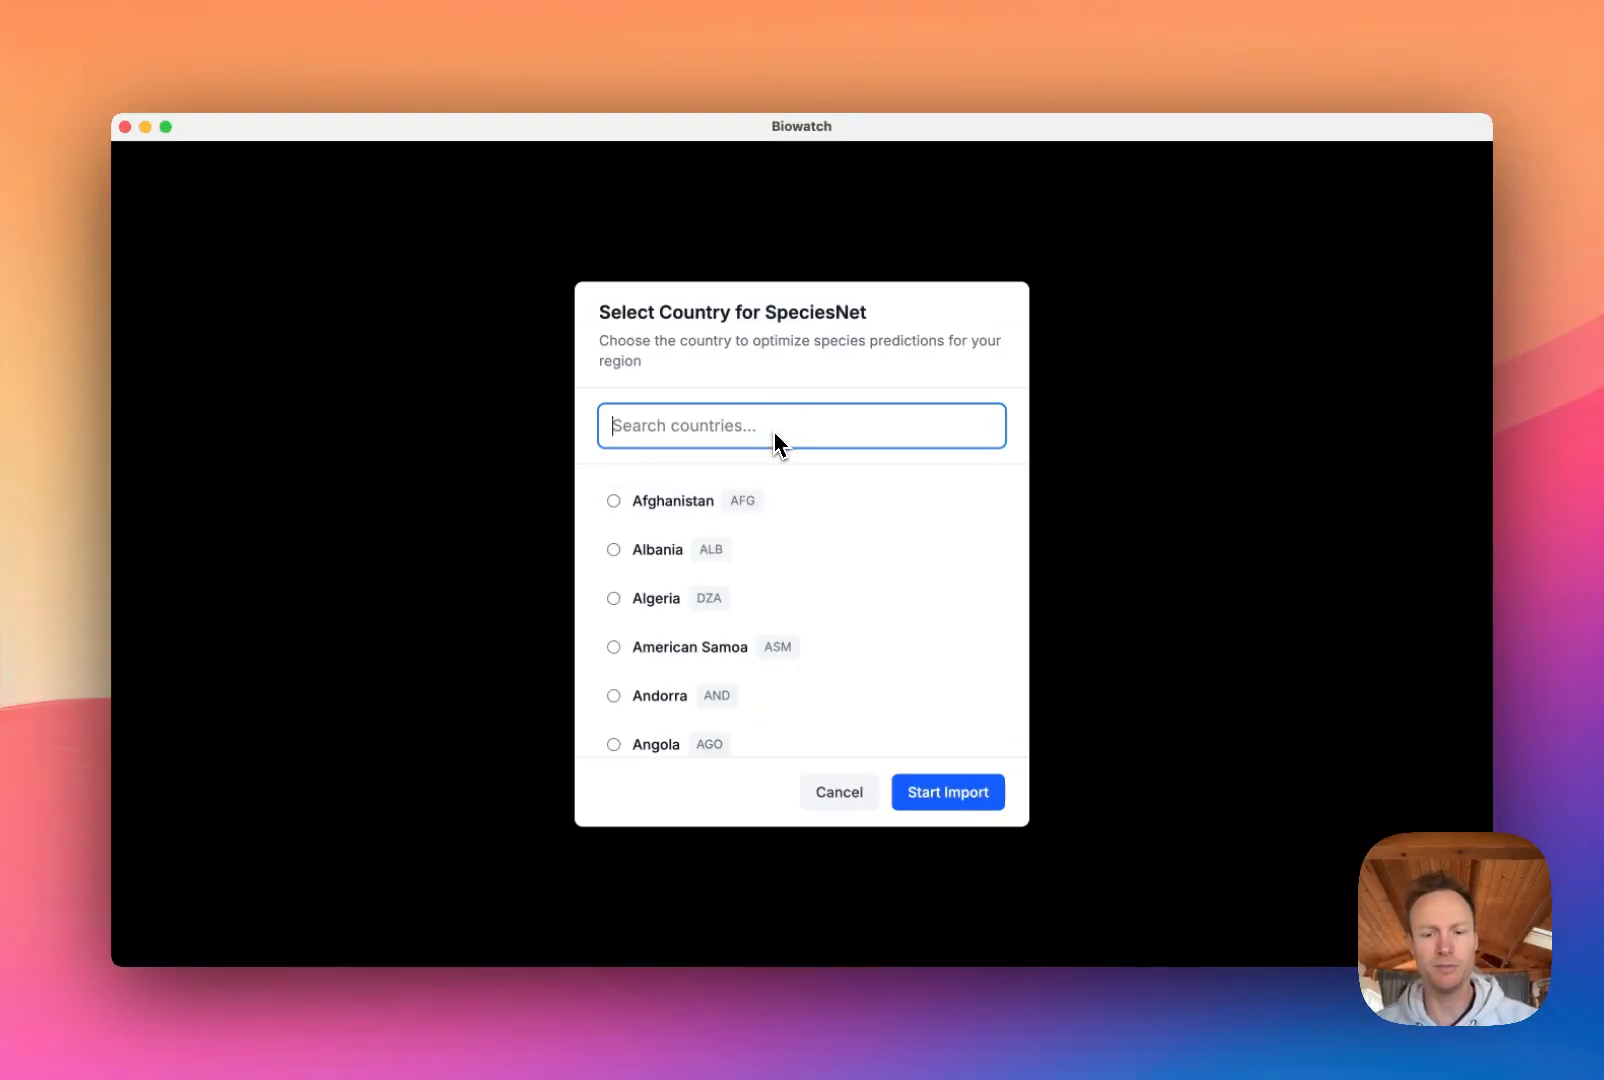
type("ken")
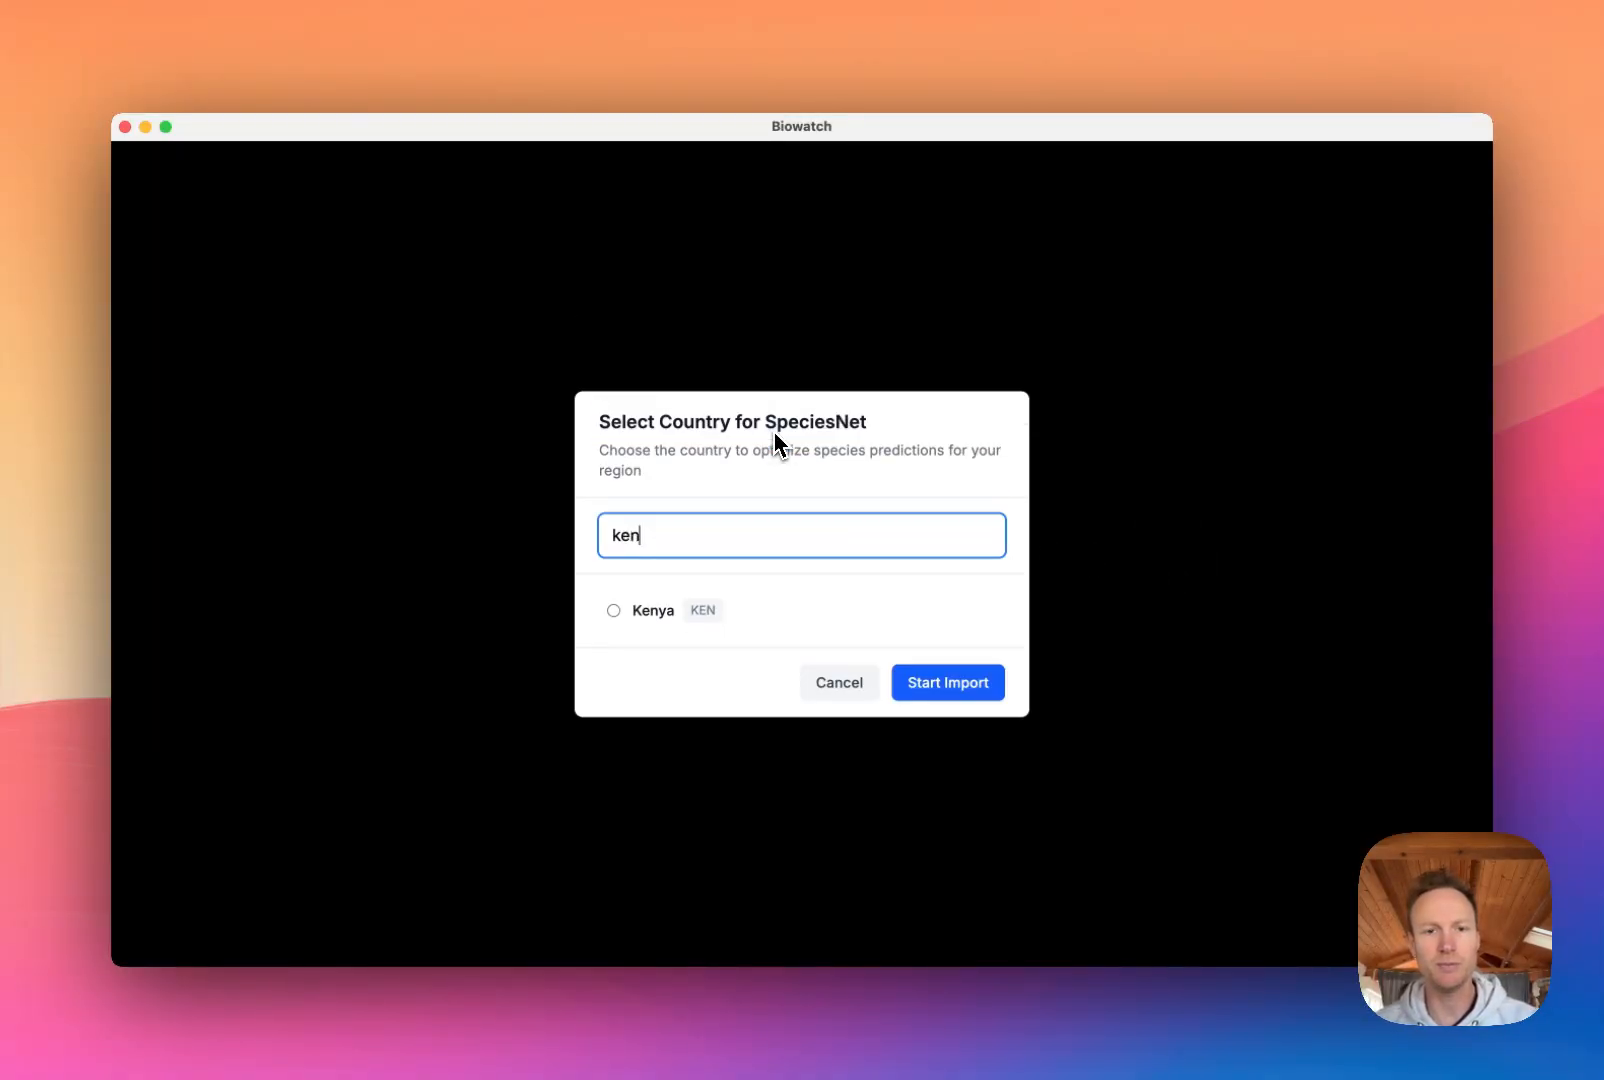
left_click(617, 613)
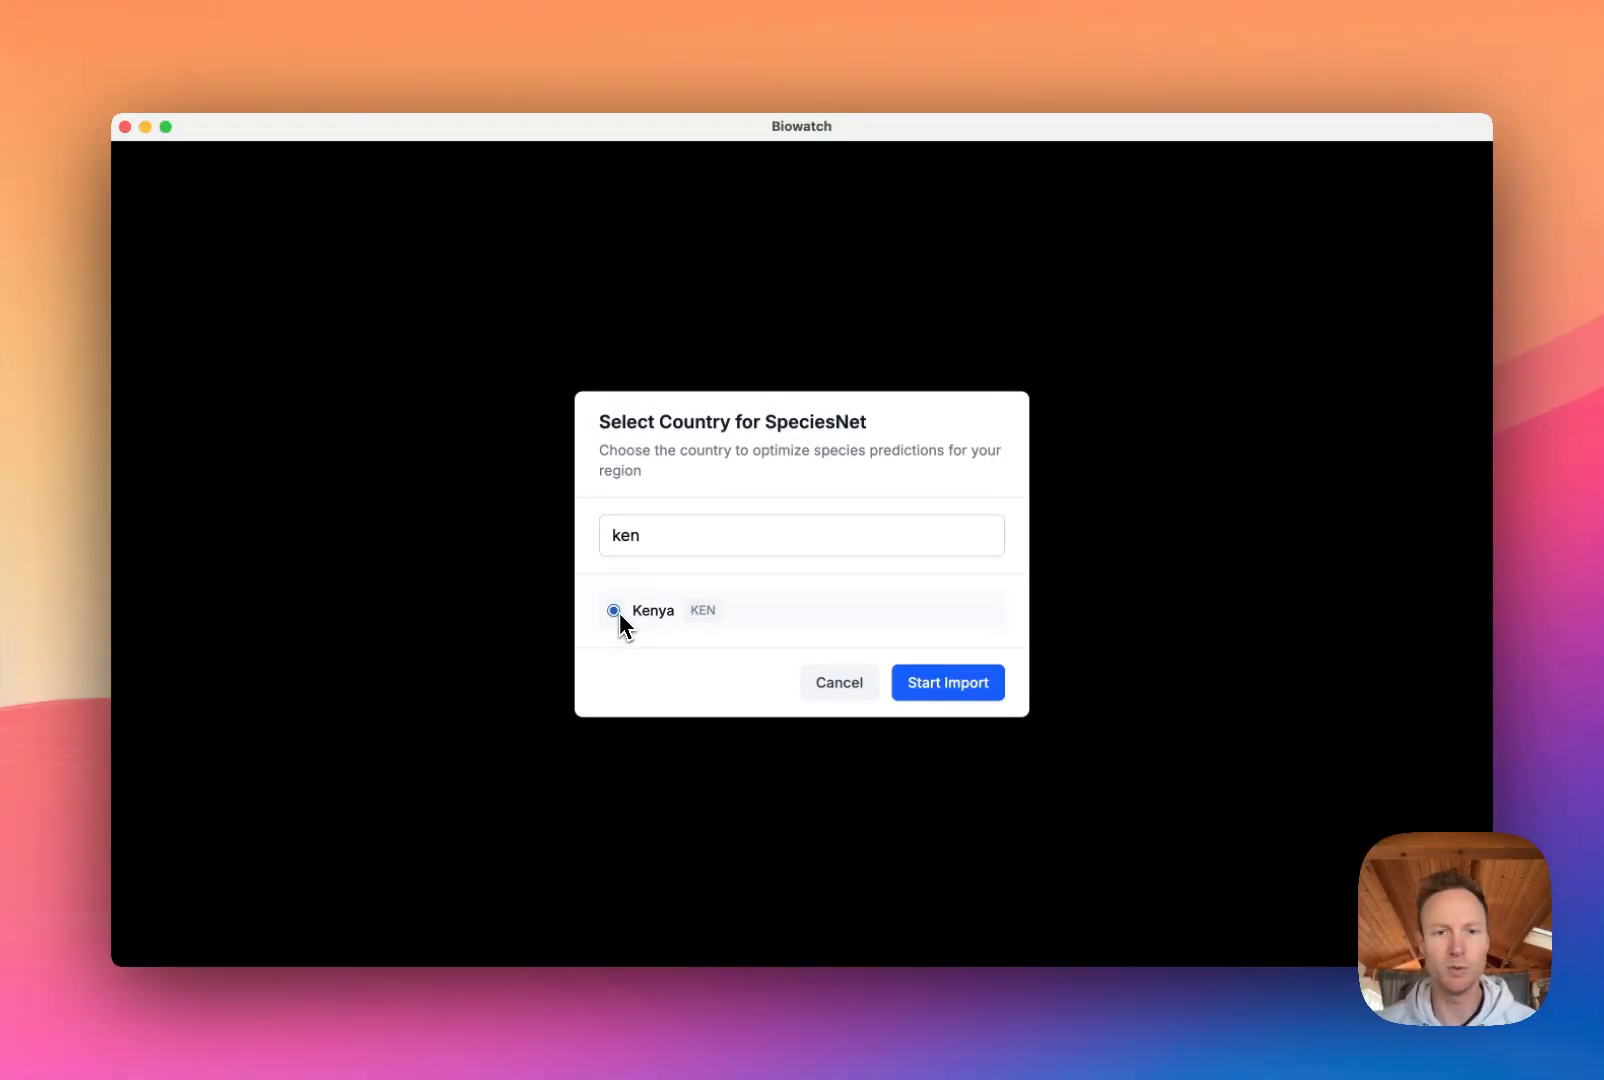
left_click(957, 692)
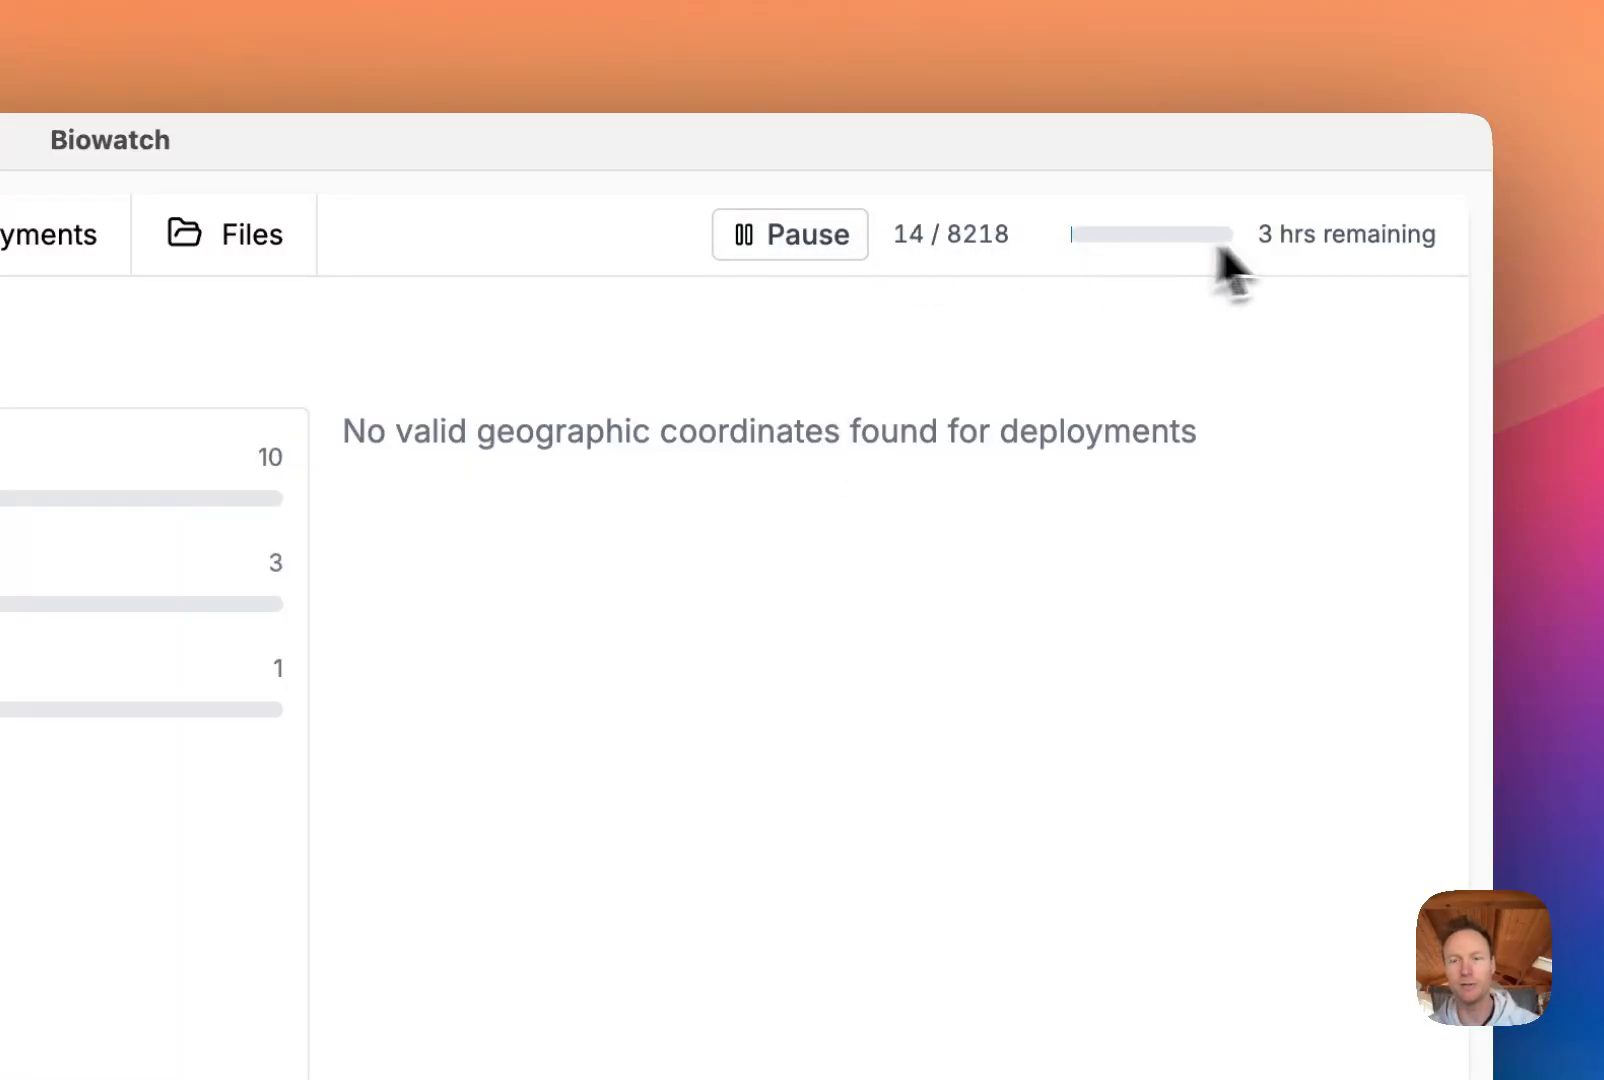
Step: Pause the image processing of the RaspberryPi_images study, view its activity and resume the processing
mouse_move(1296, 242)
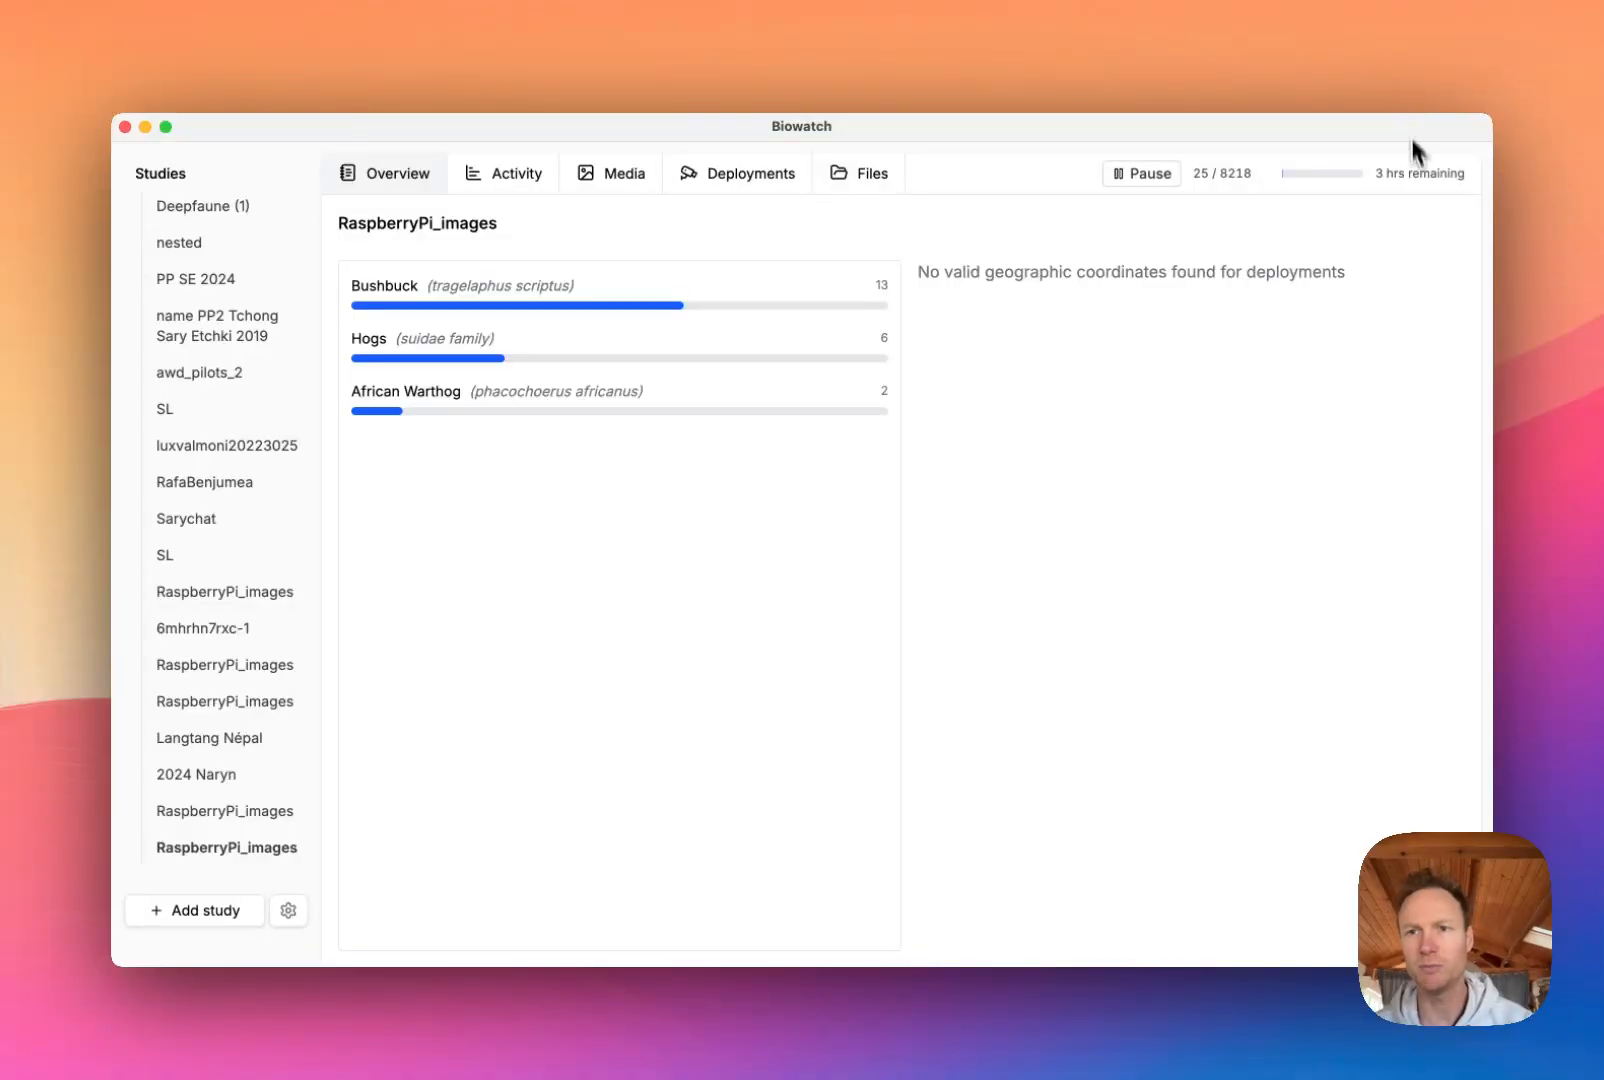
mouse_move(1421, 185)
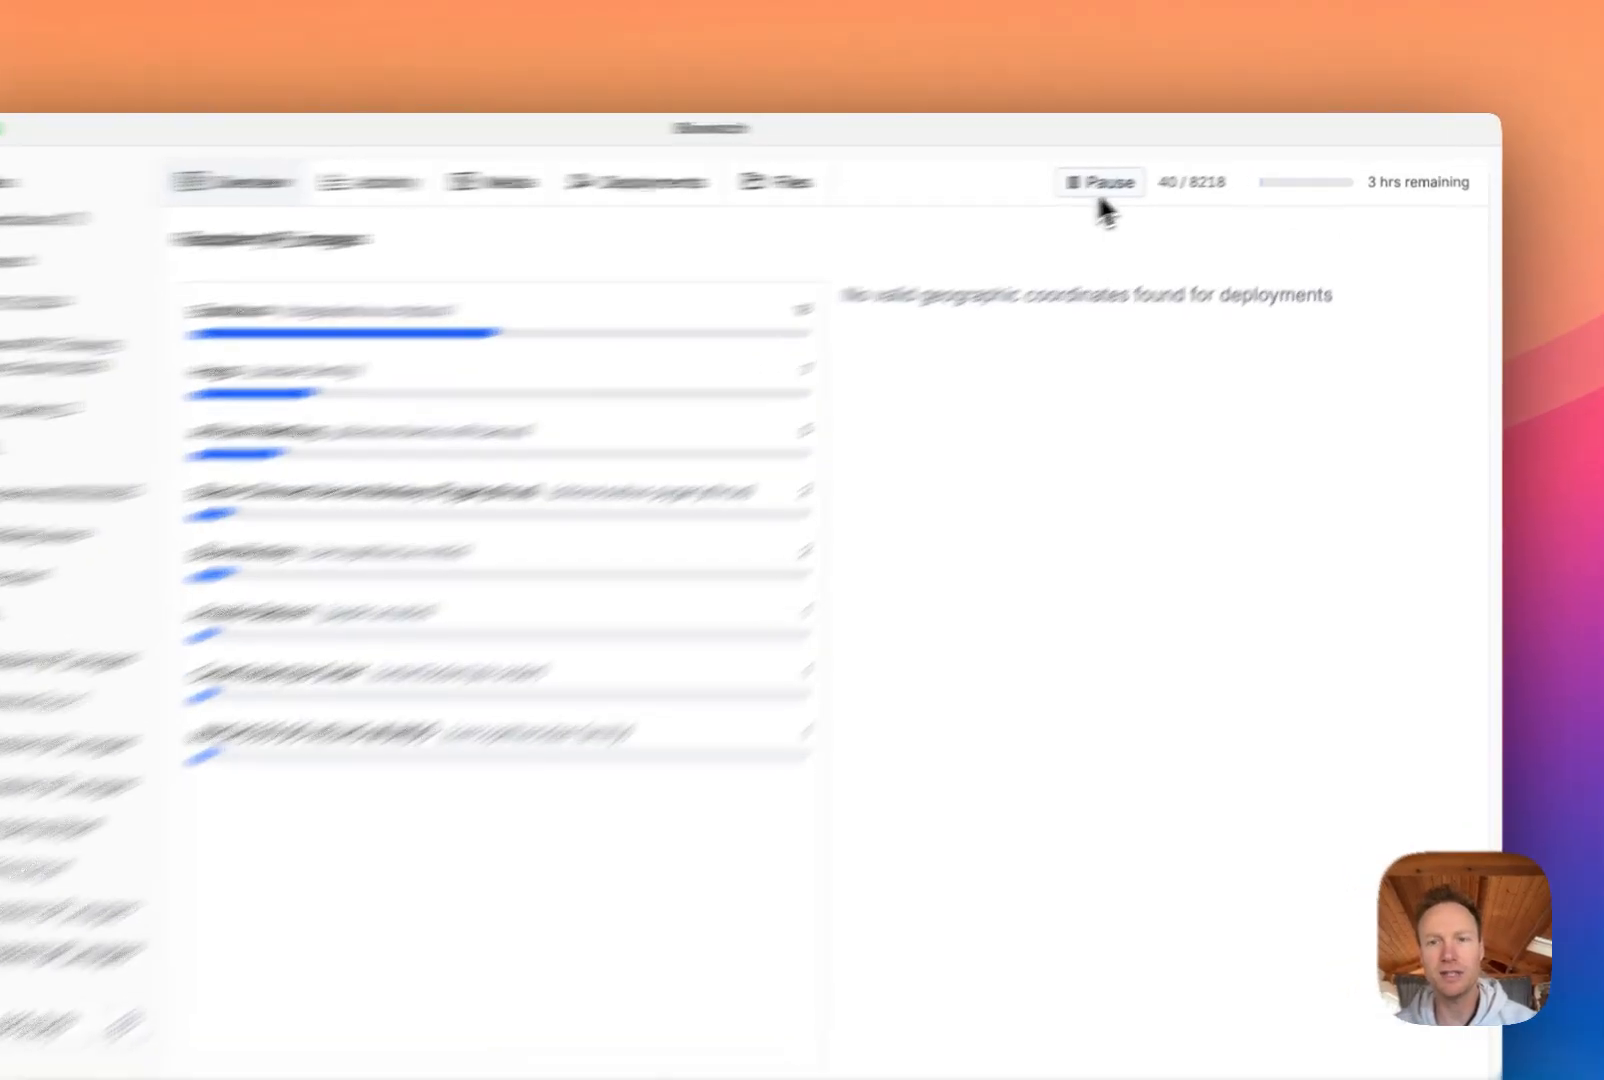
left_click(1141, 173)
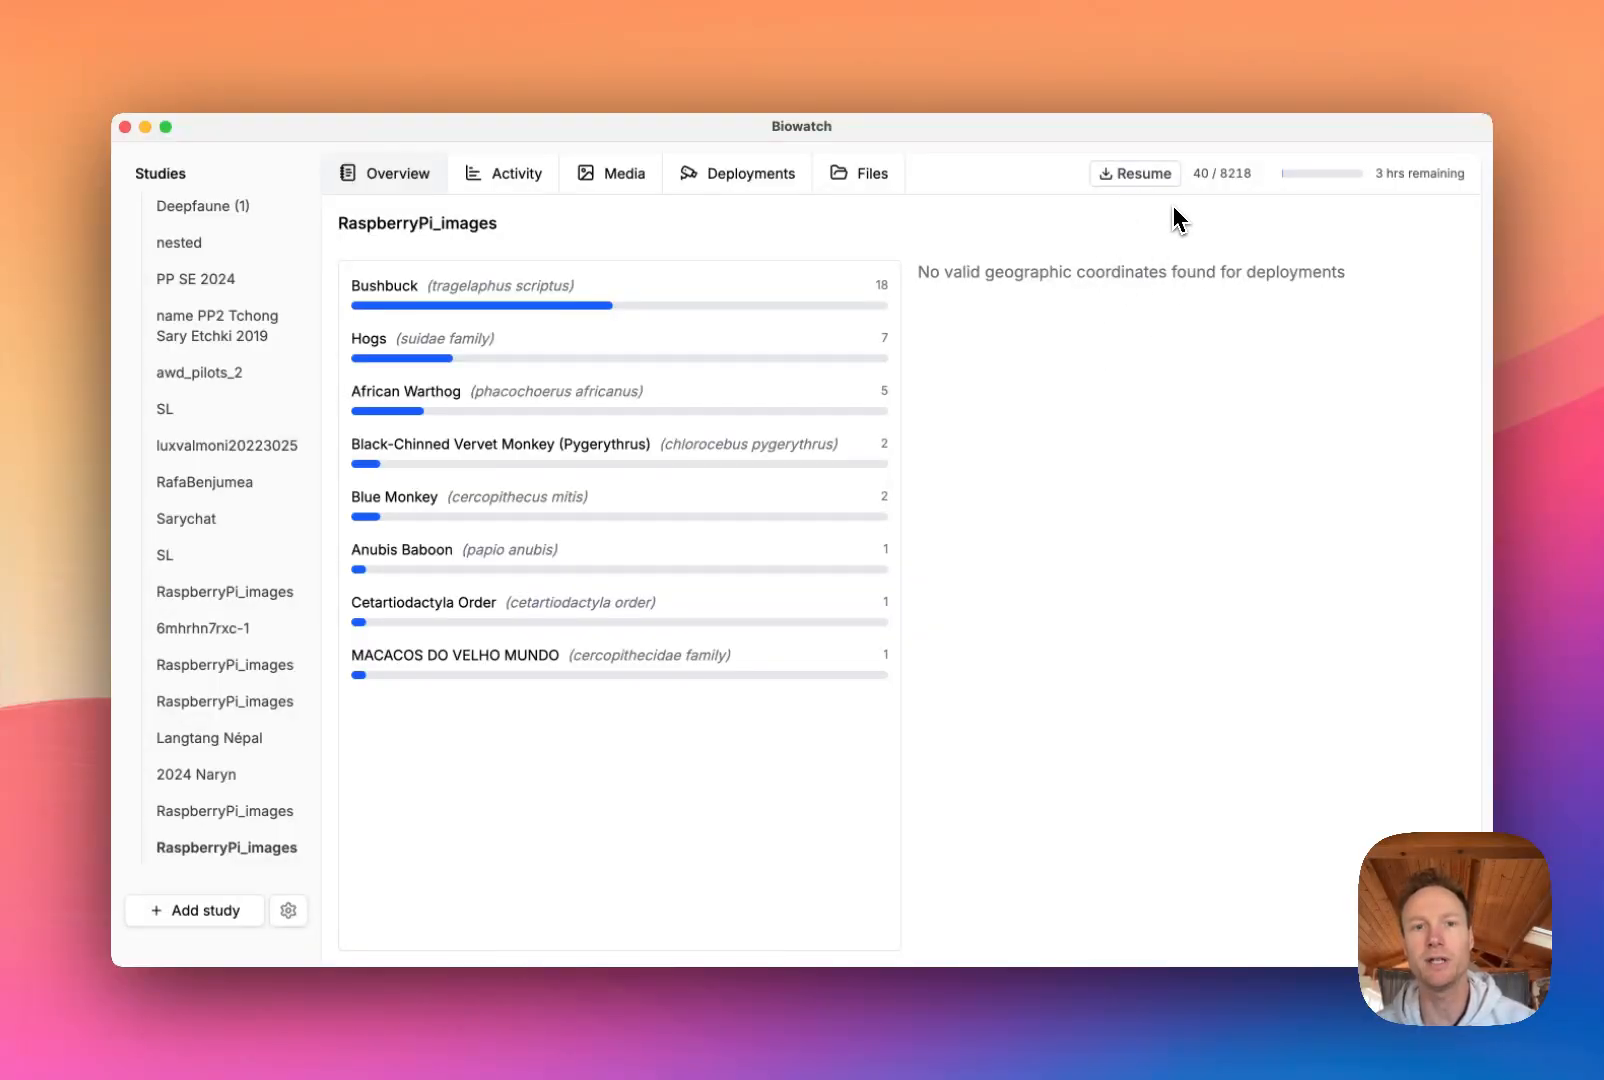
mouse_move(1030, 226)
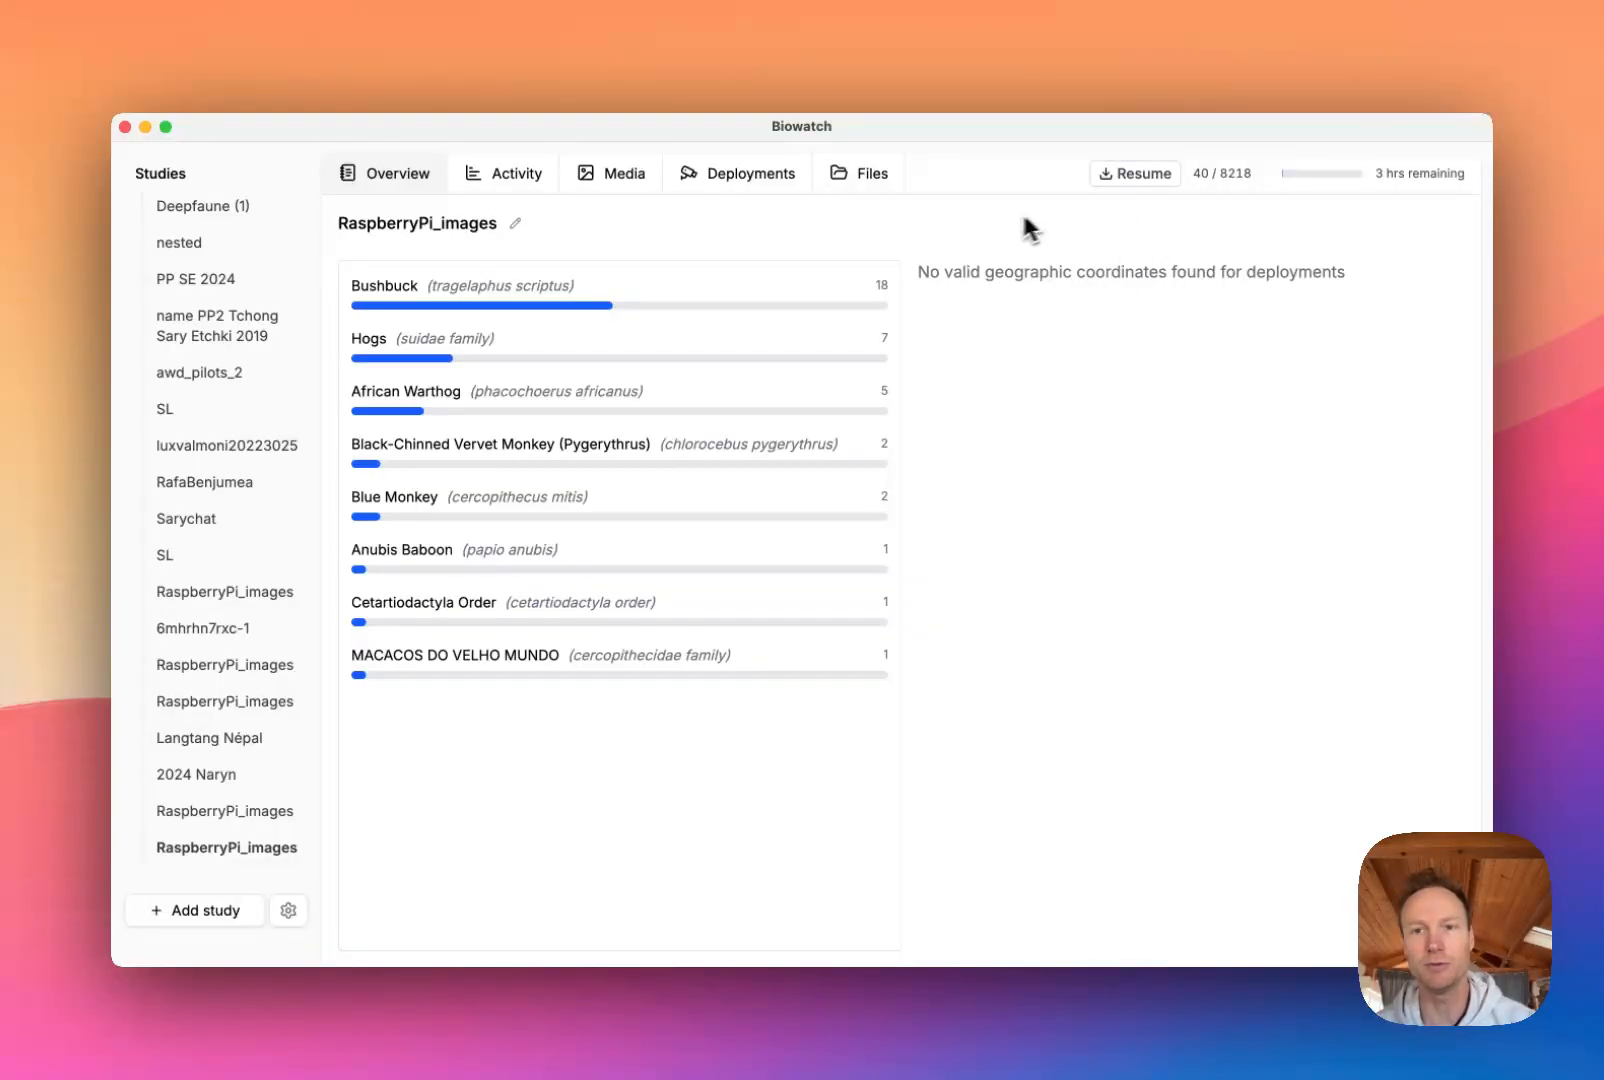
left_click(513, 174)
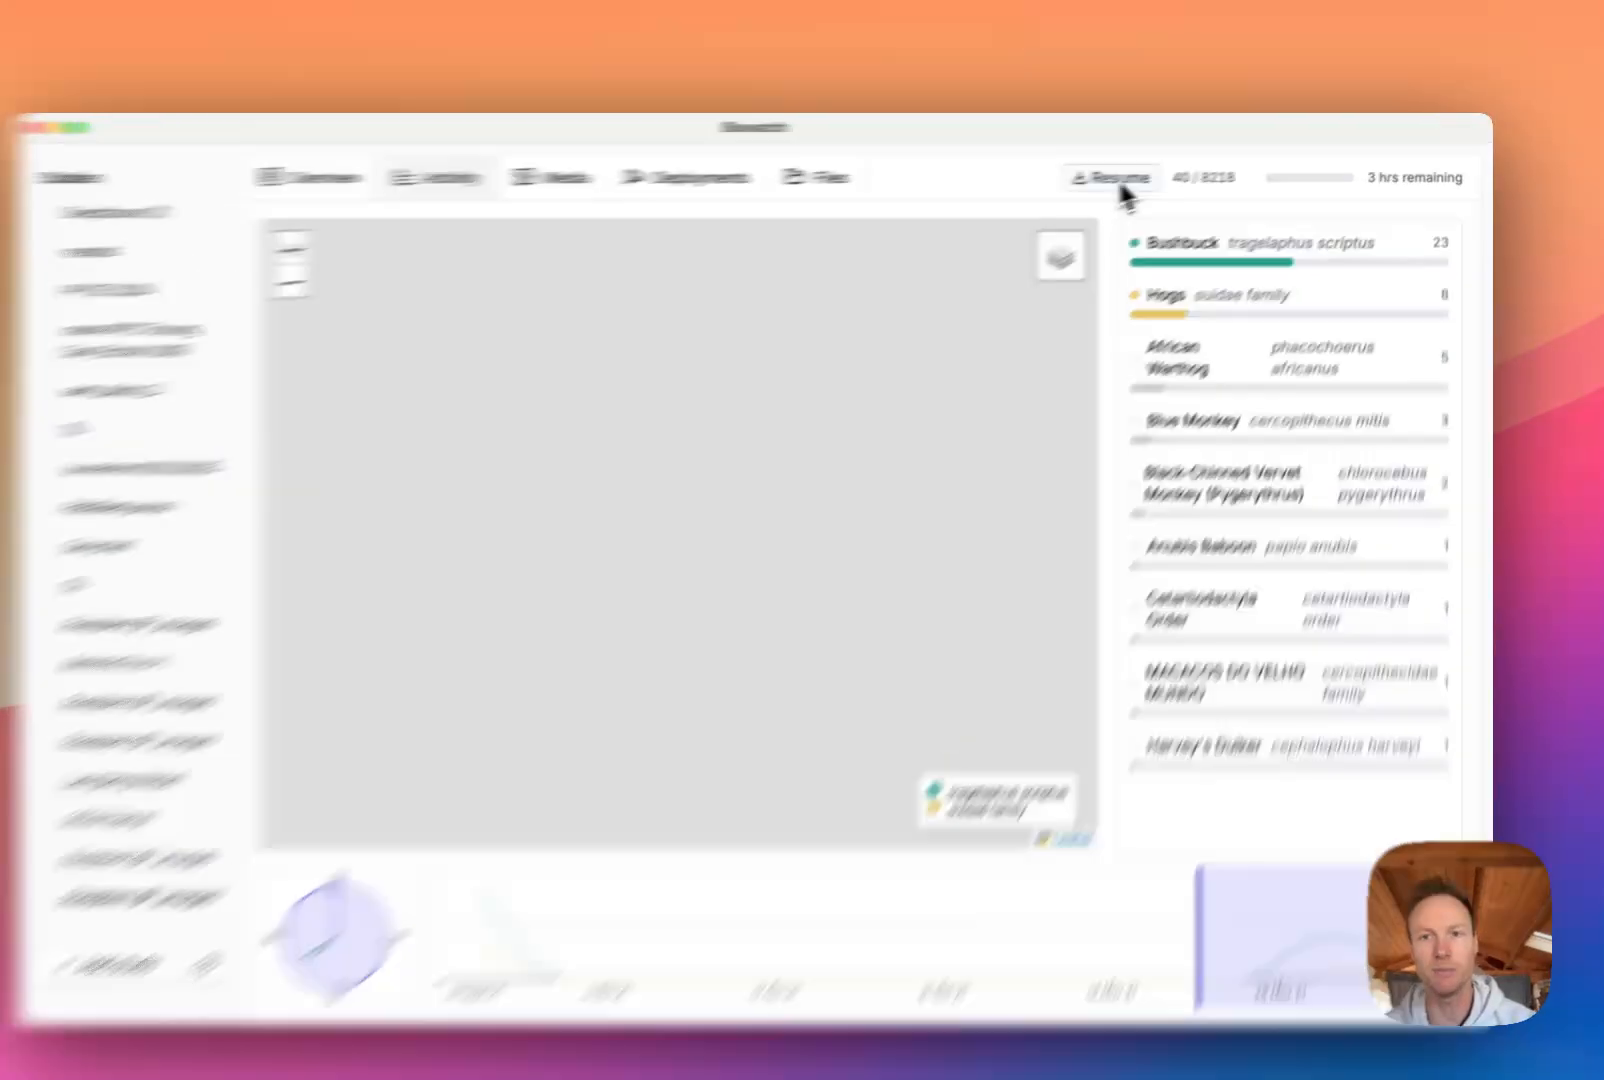
left_click(1140, 174)
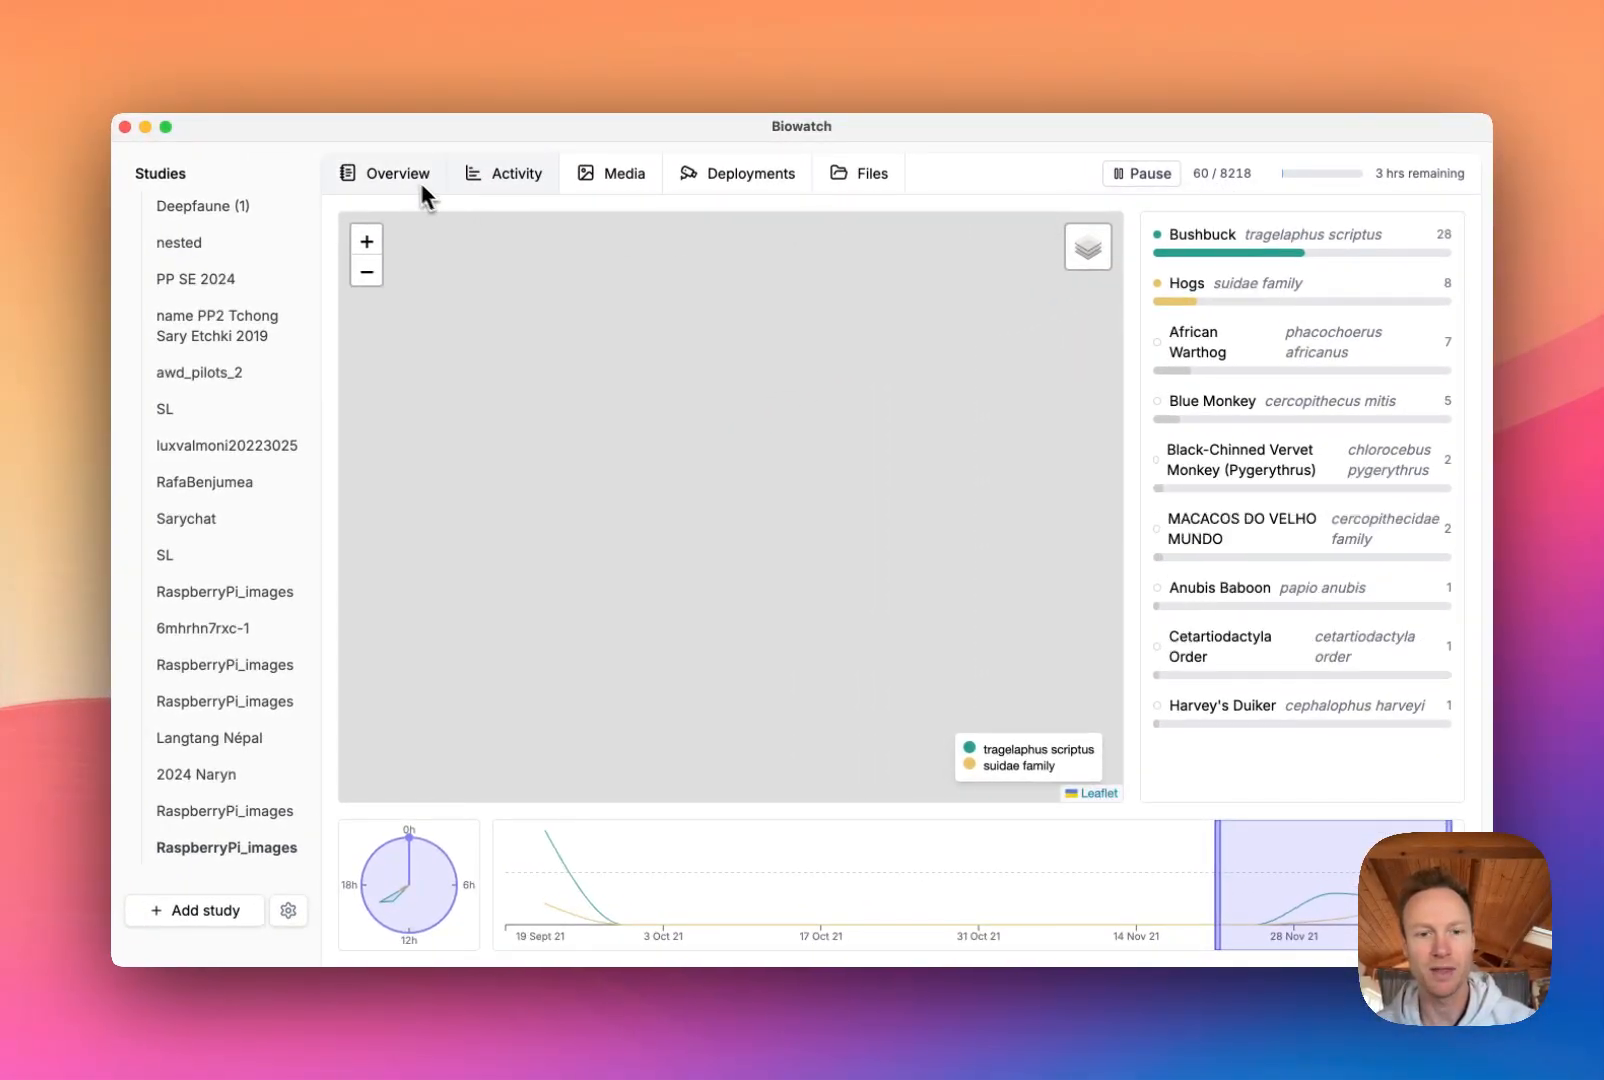
Step: View the species overview and the media gallery of the RaspberryPi_images study
left_click(415, 178)
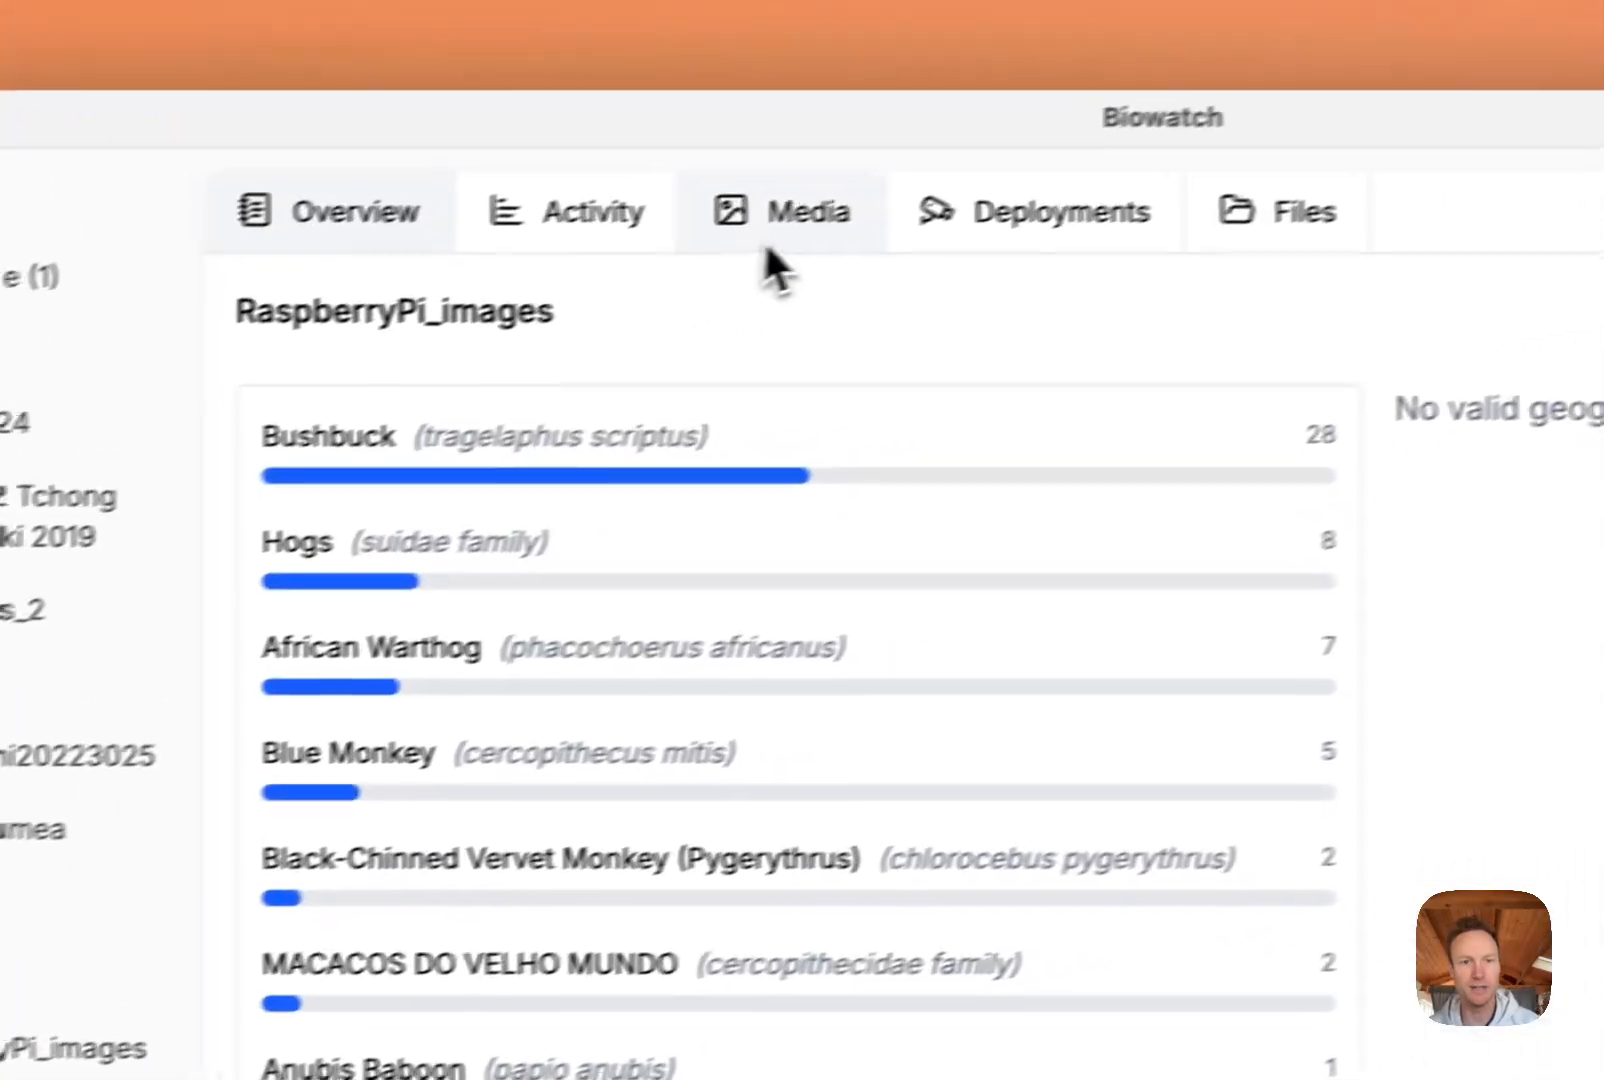
left_click(1115, 126)
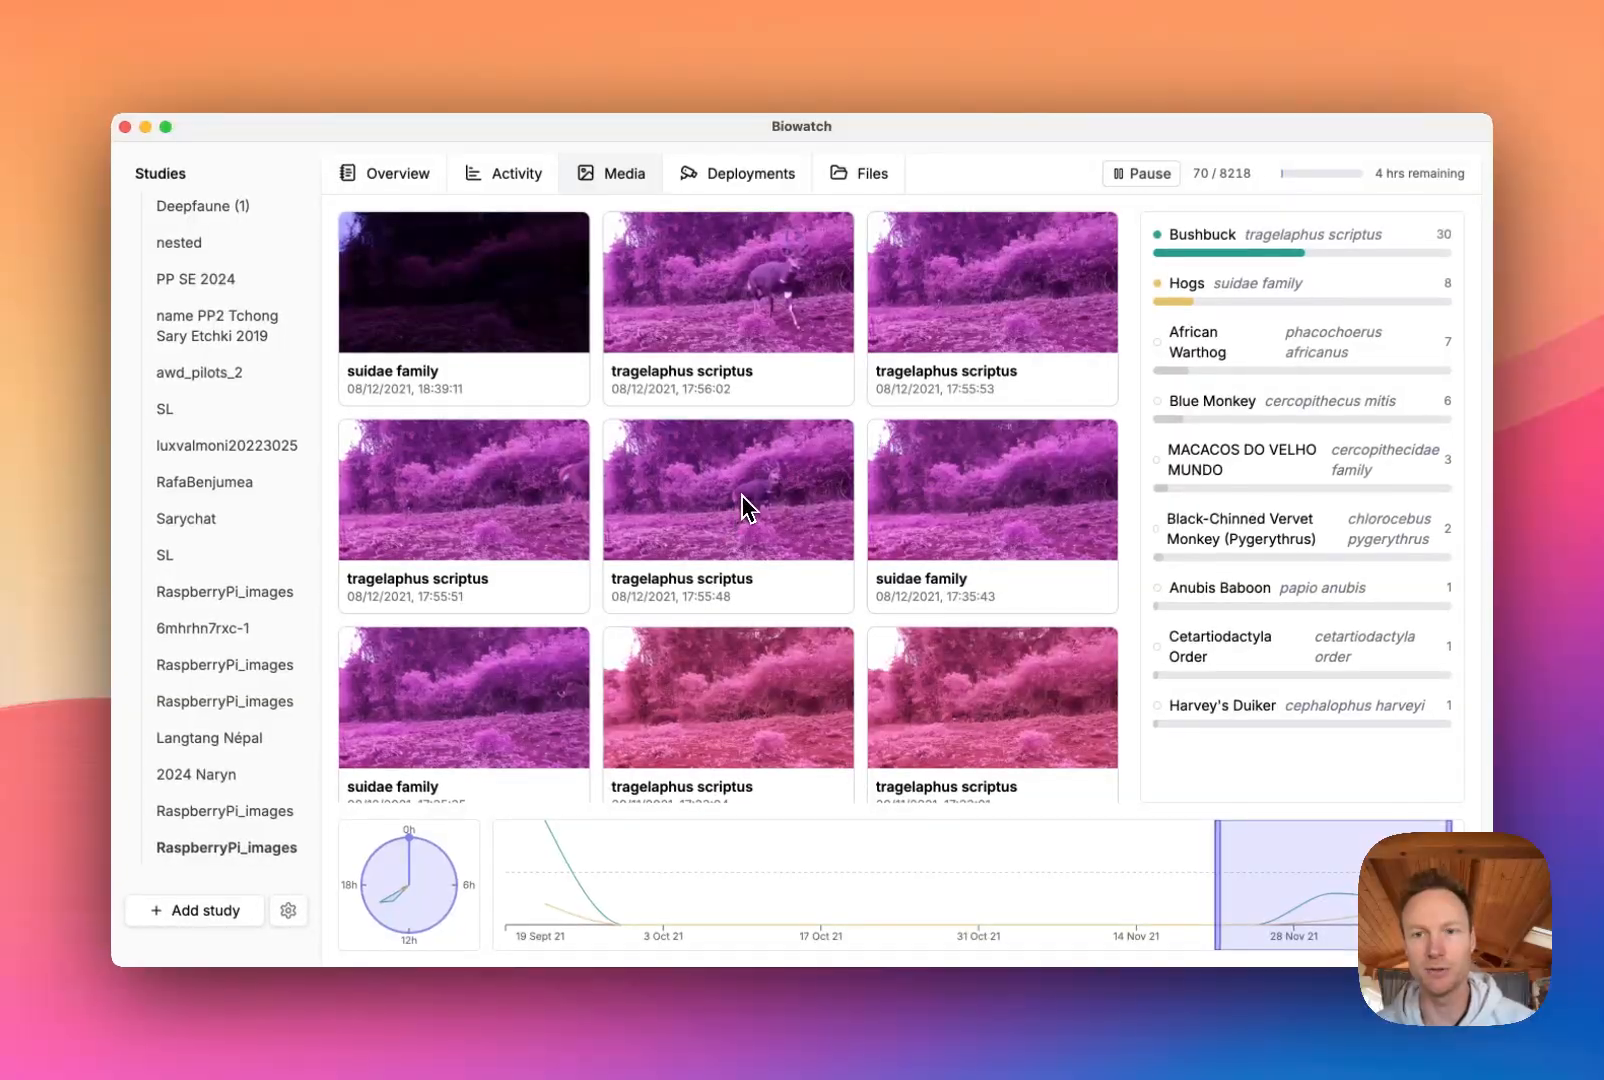
Step: Filter the media gallery to Blue Monkey only and set the timeline range to about mid-September to early November 2021
left_click(1158, 285)
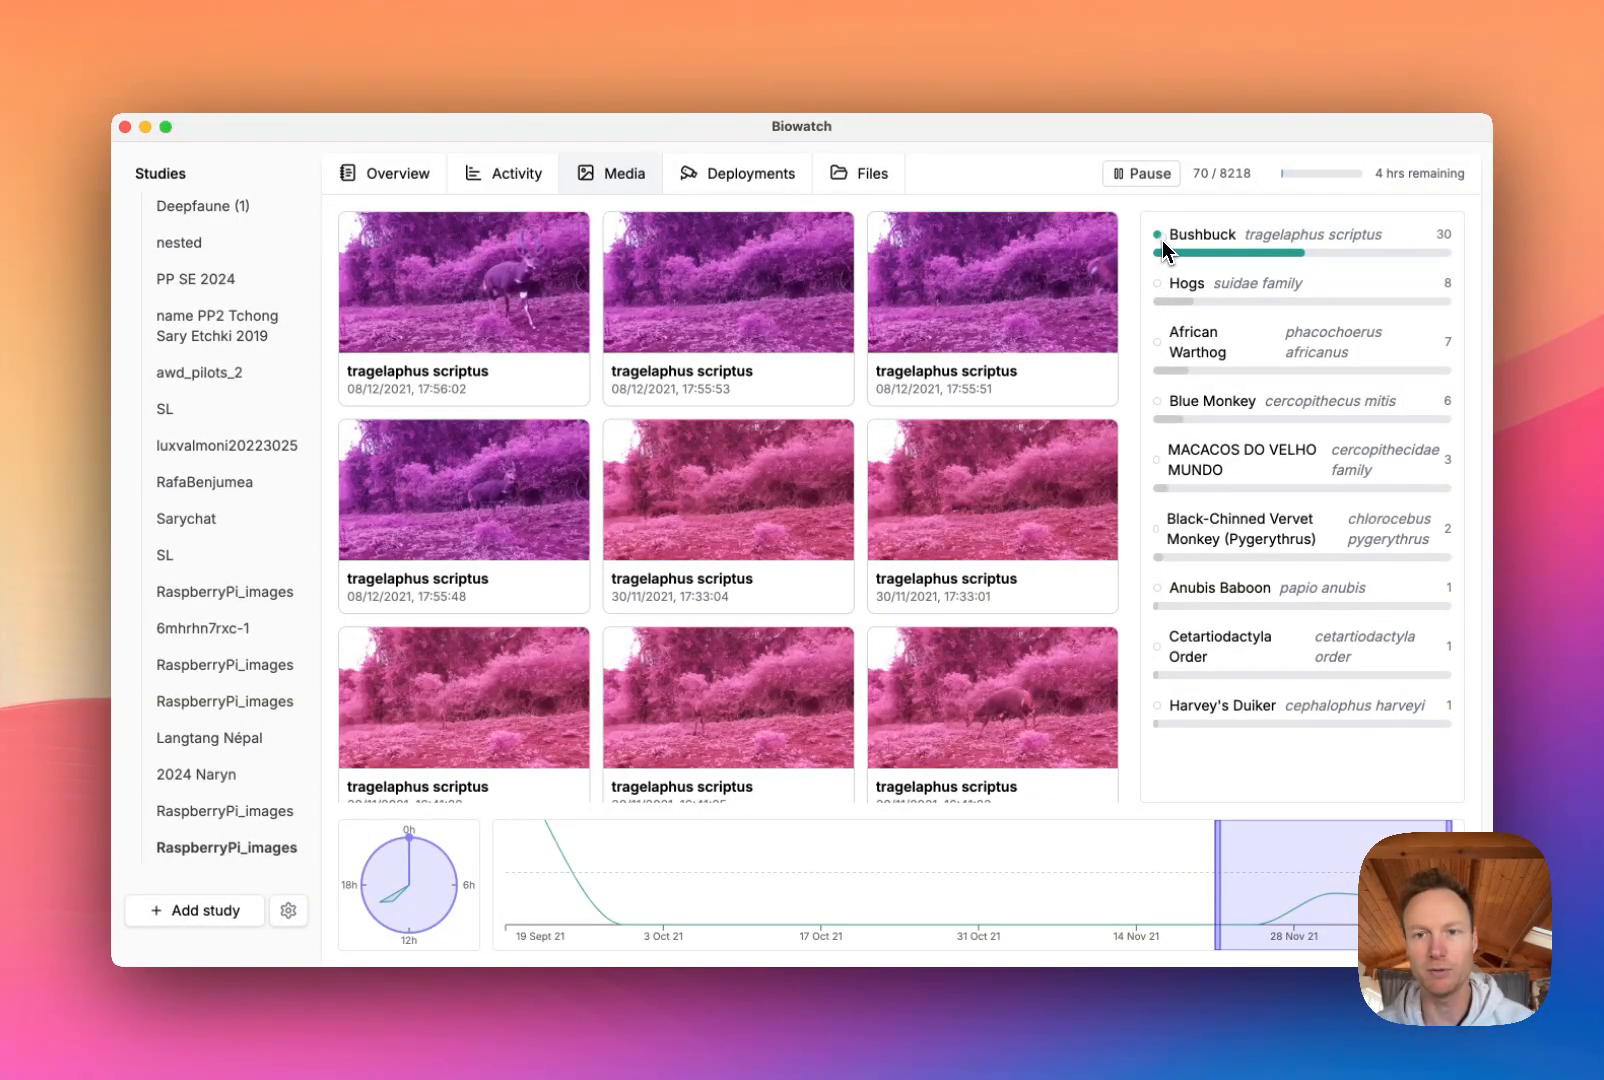
left_click(1158, 400)
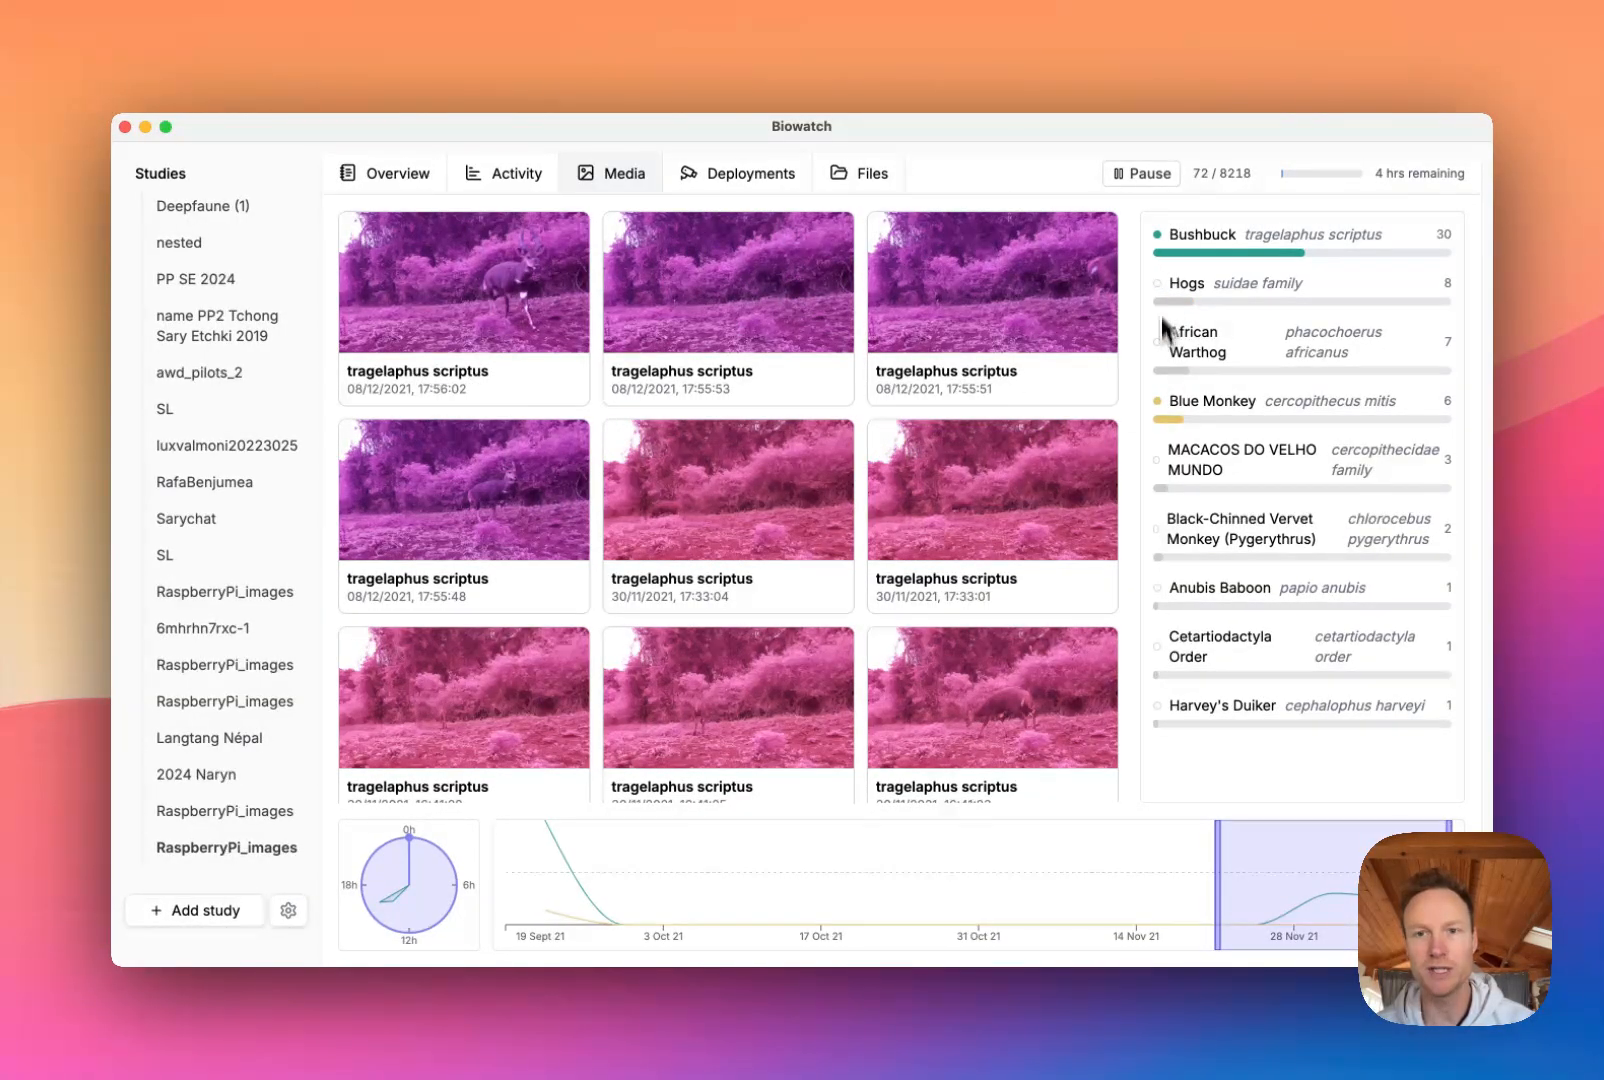
left_click(1158, 236)
left_click_drag(1269, 856, 566, 825)
left_click_drag(751, 881, 1021, 880)
Step: View the Blue Monkey photos enlarged one after another, starting with the 22/09/2021, 15:10:15 image, and close the viewer
left_click(630, 298)
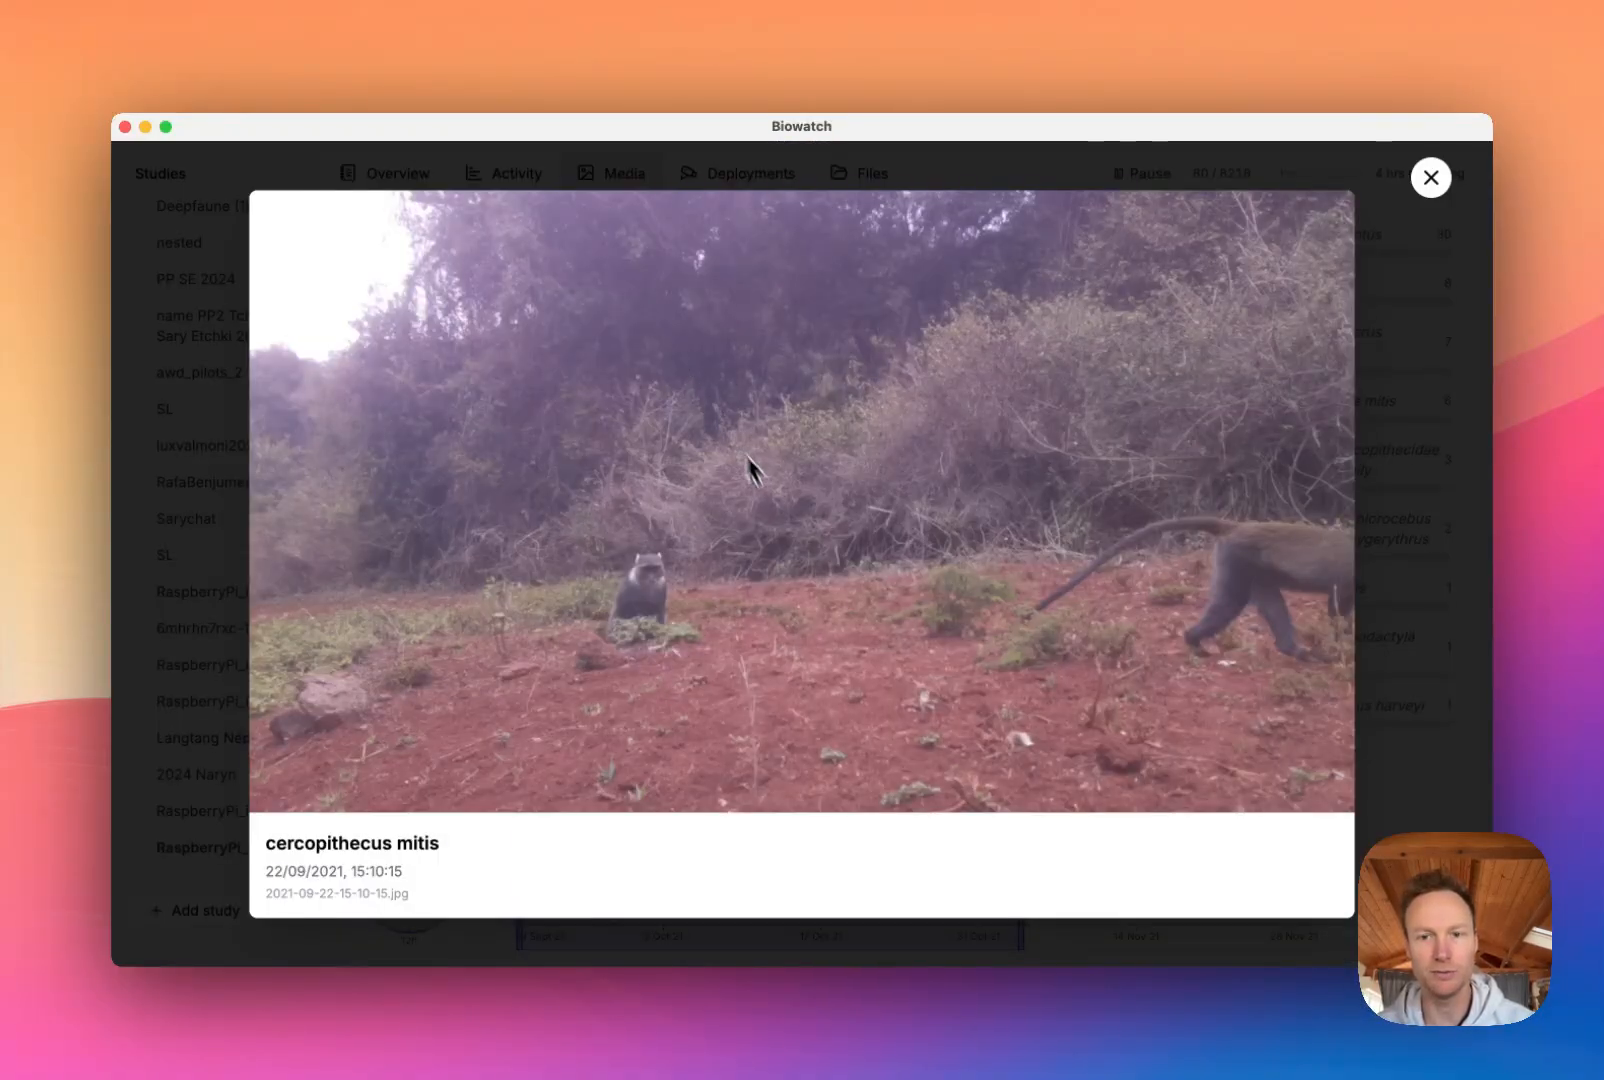
key("Right")
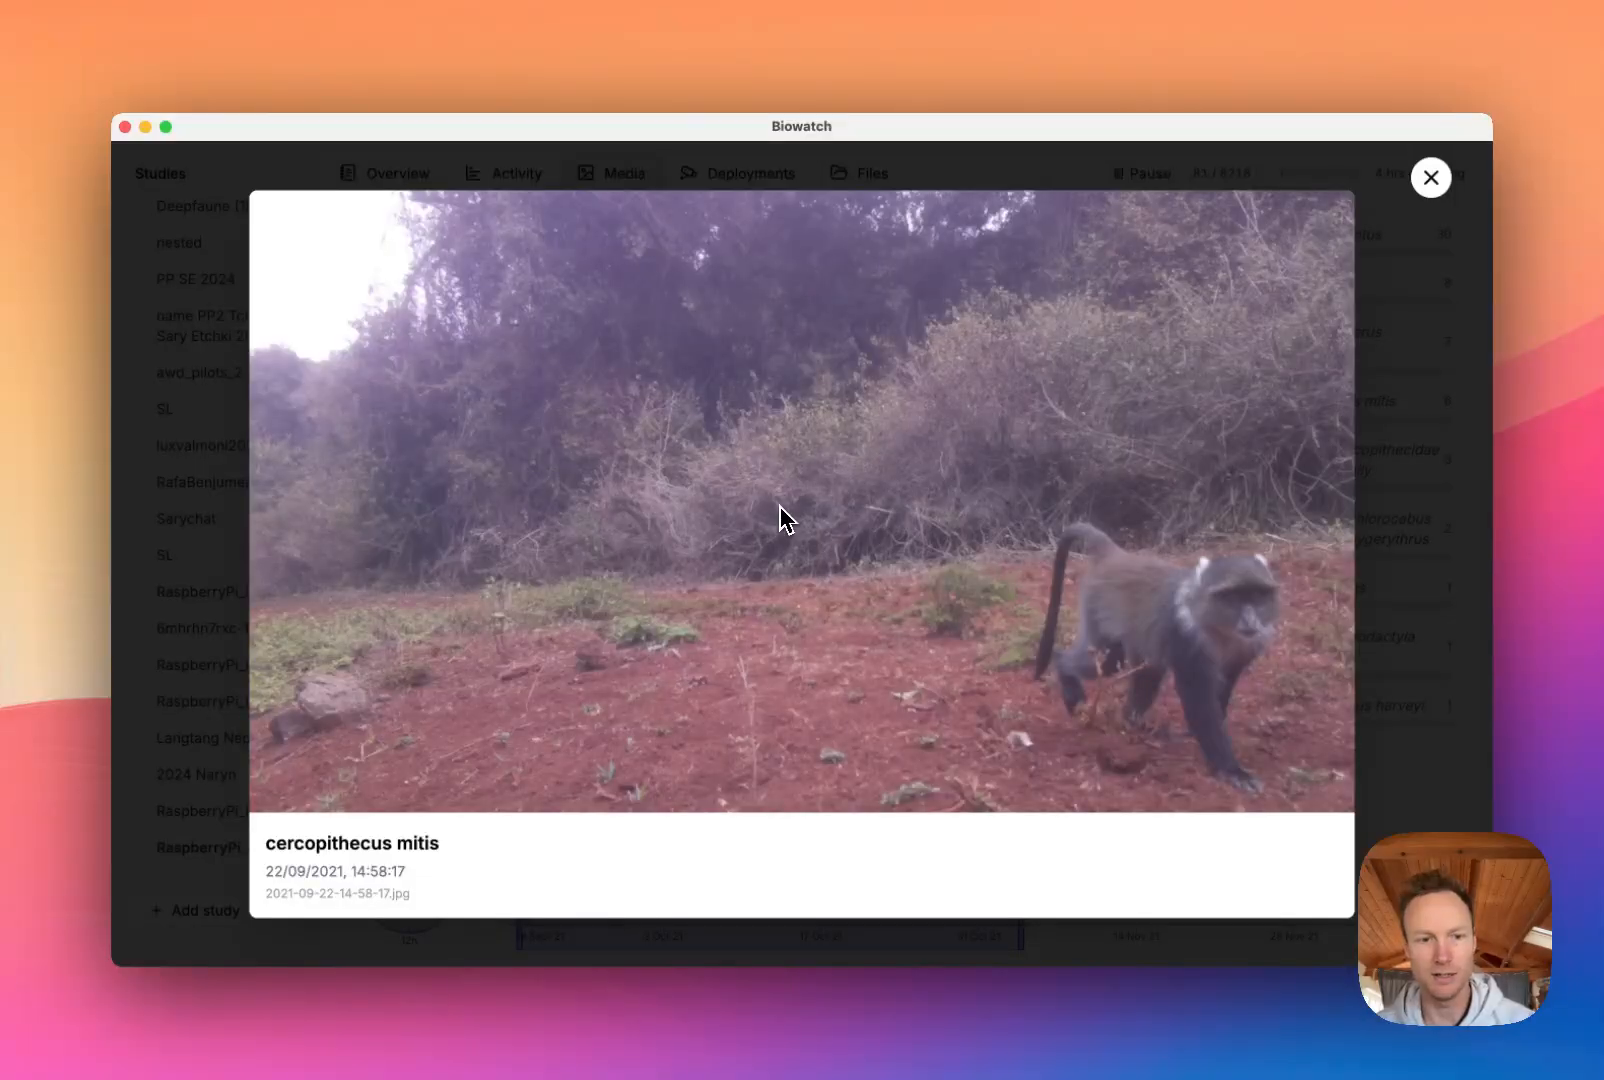
key("Right")
key("Right")
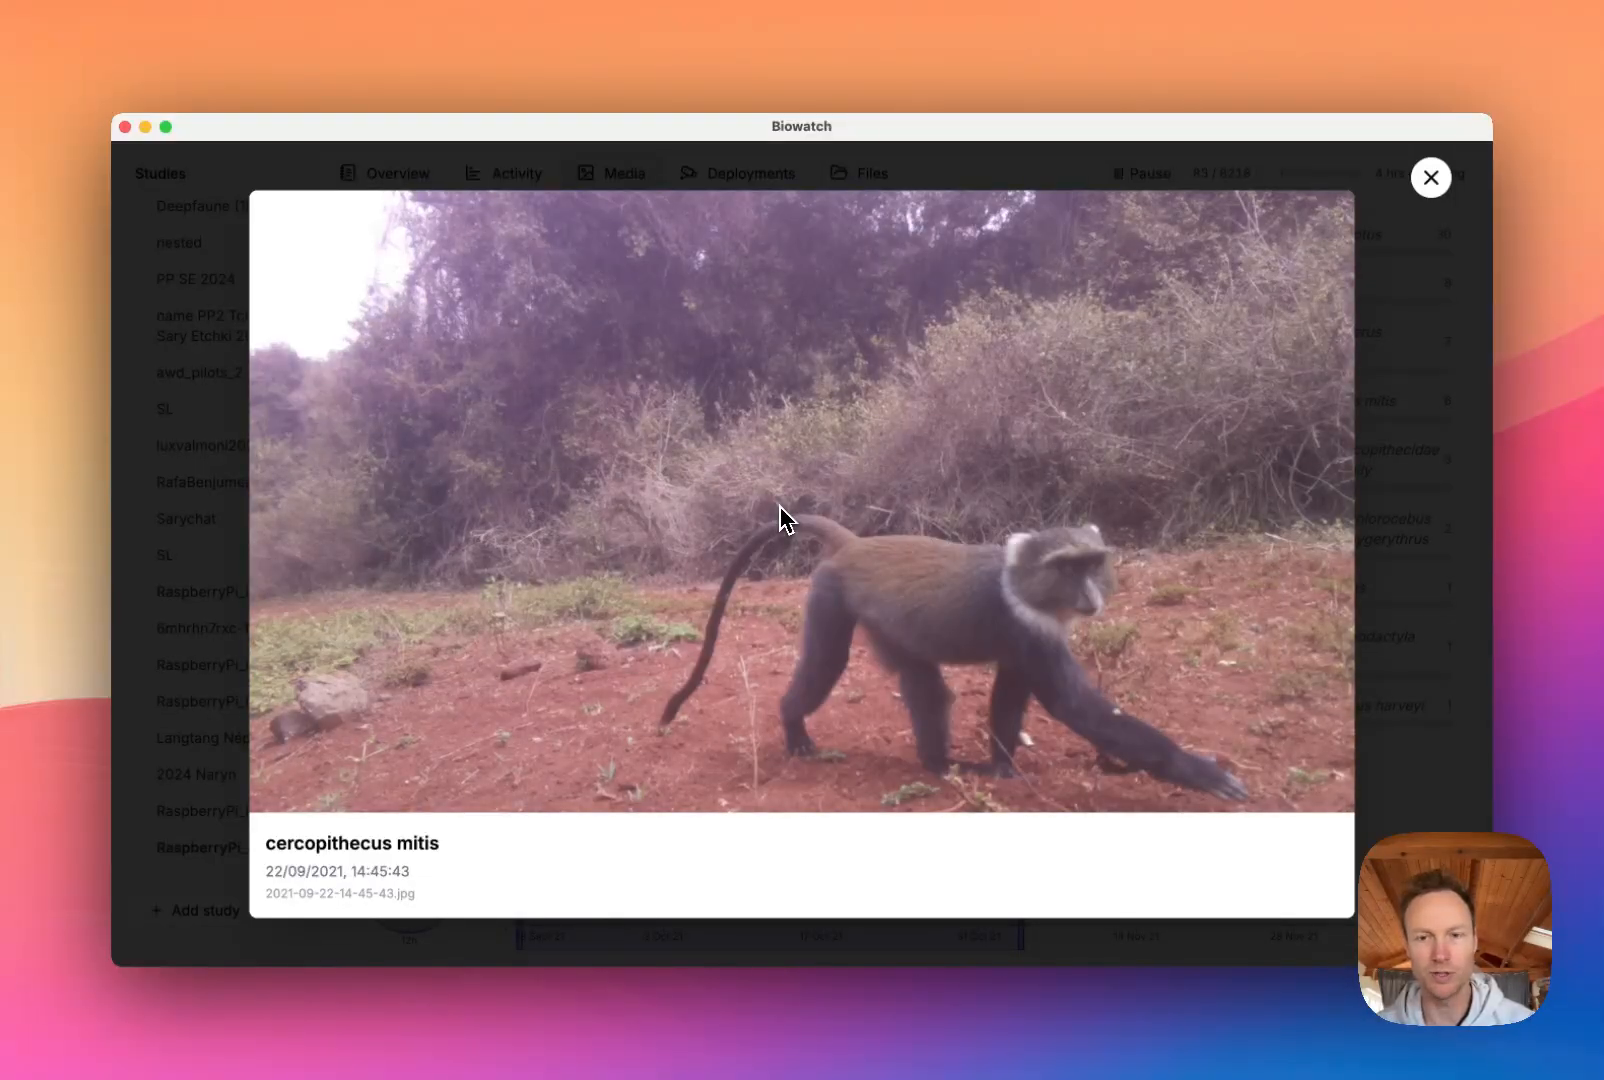
key("Right")
key("Left")
left_click(1452, 458)
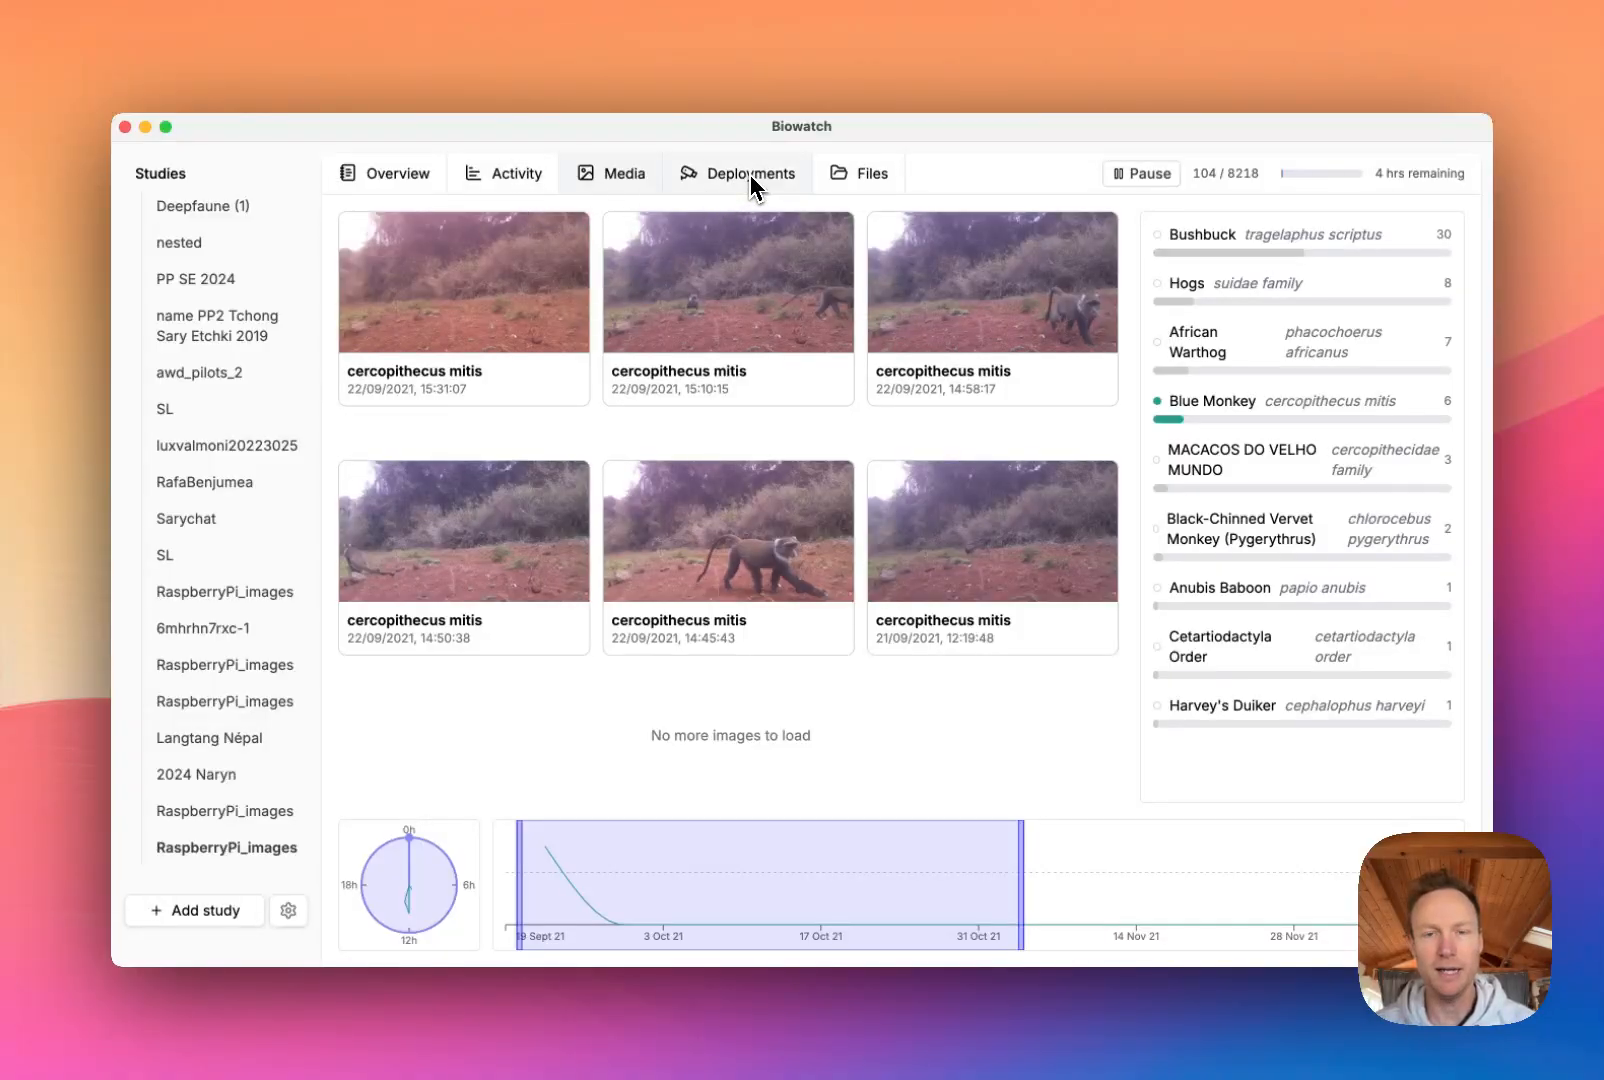
Step: Examine the image counts and processing progress of each deployment folder in the study's files
left_click(836, 174)
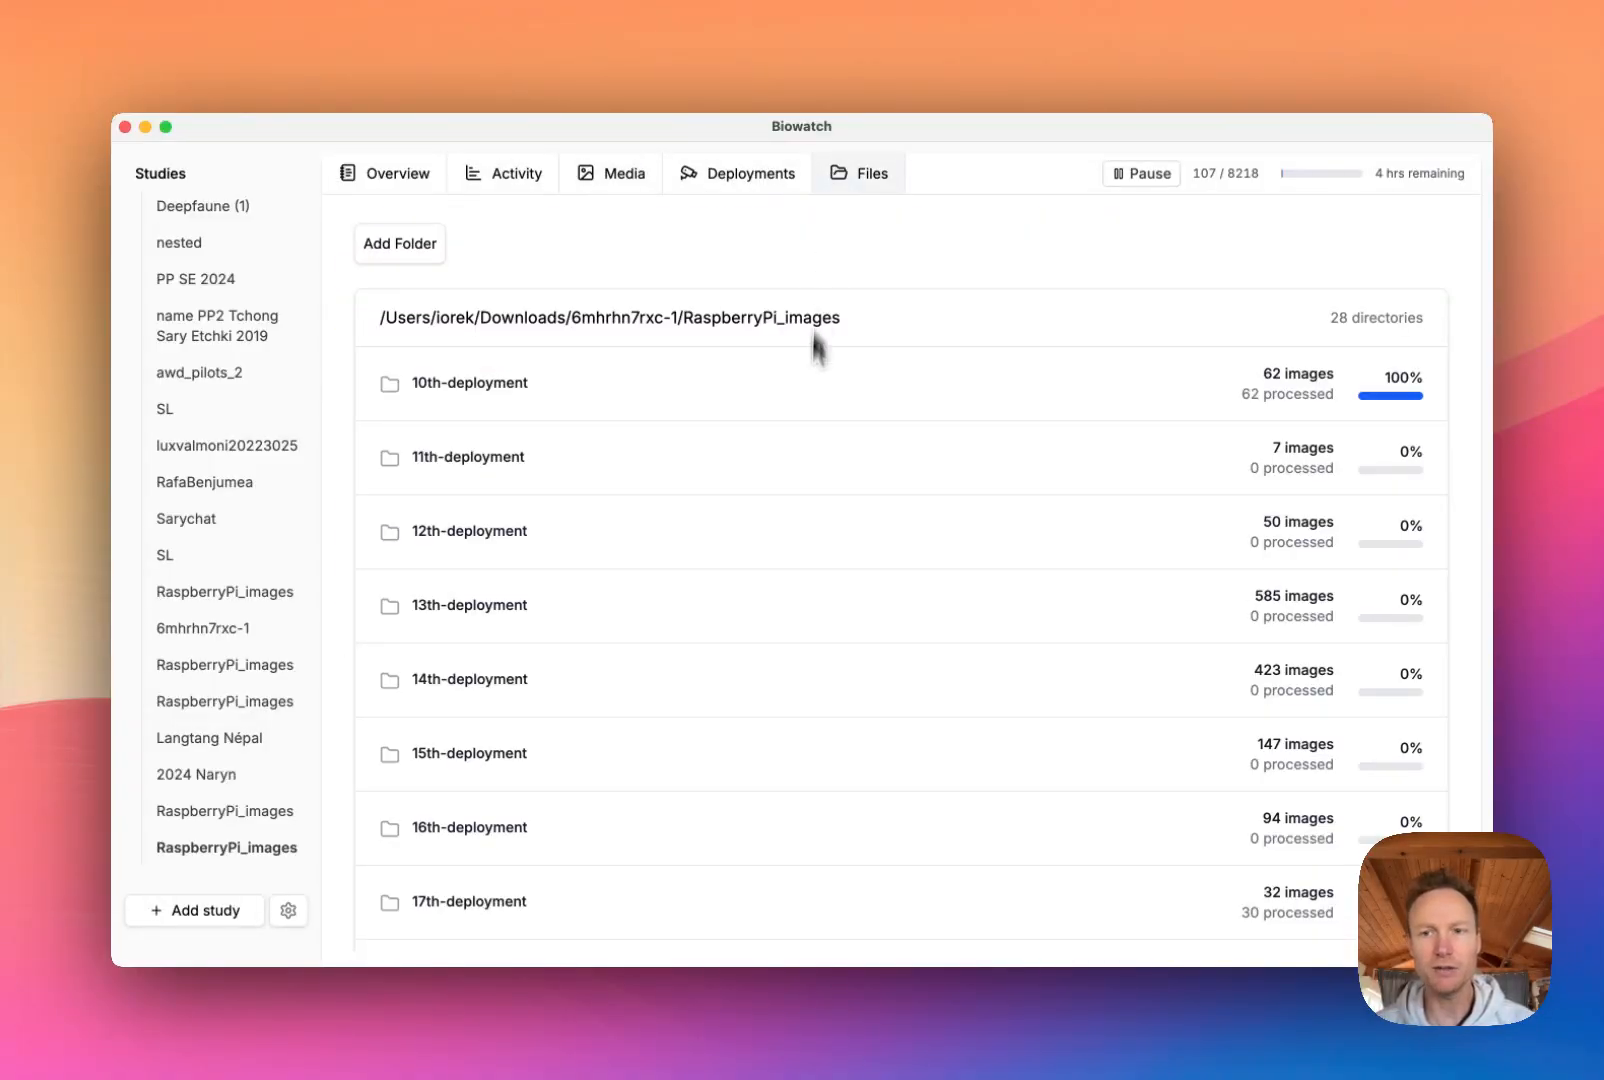
scroll(808, 467, "down", 15)
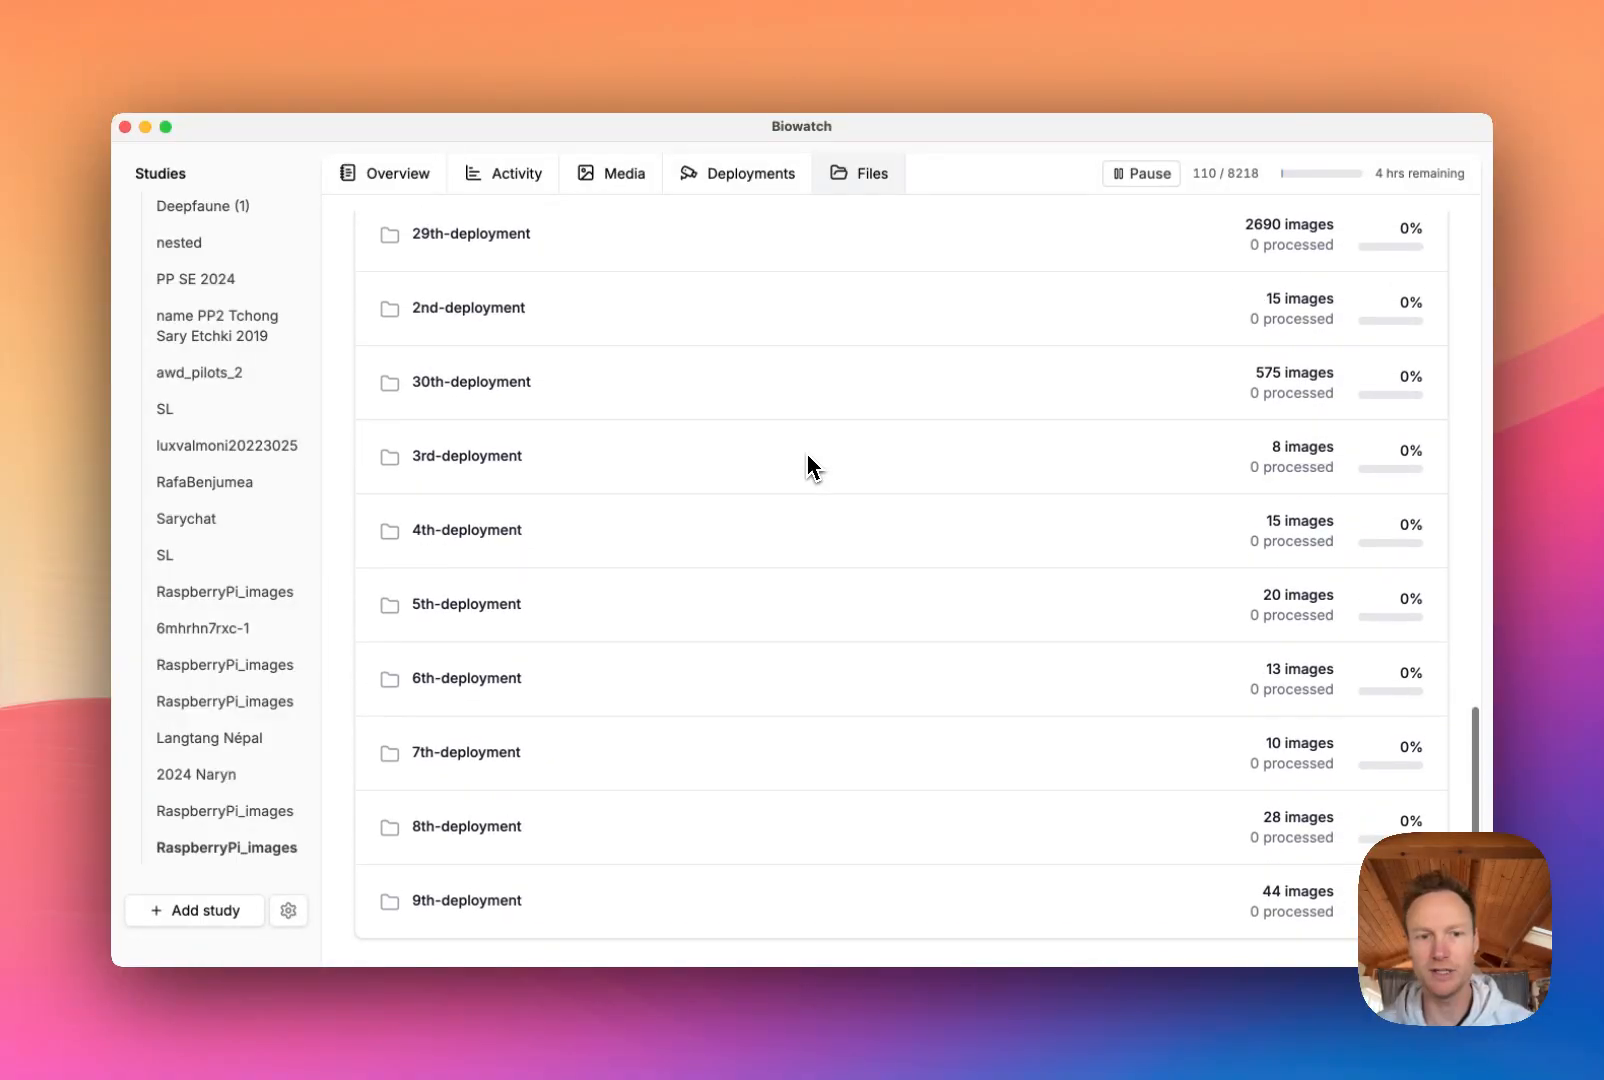
scroll(808, 467, "up", 15)
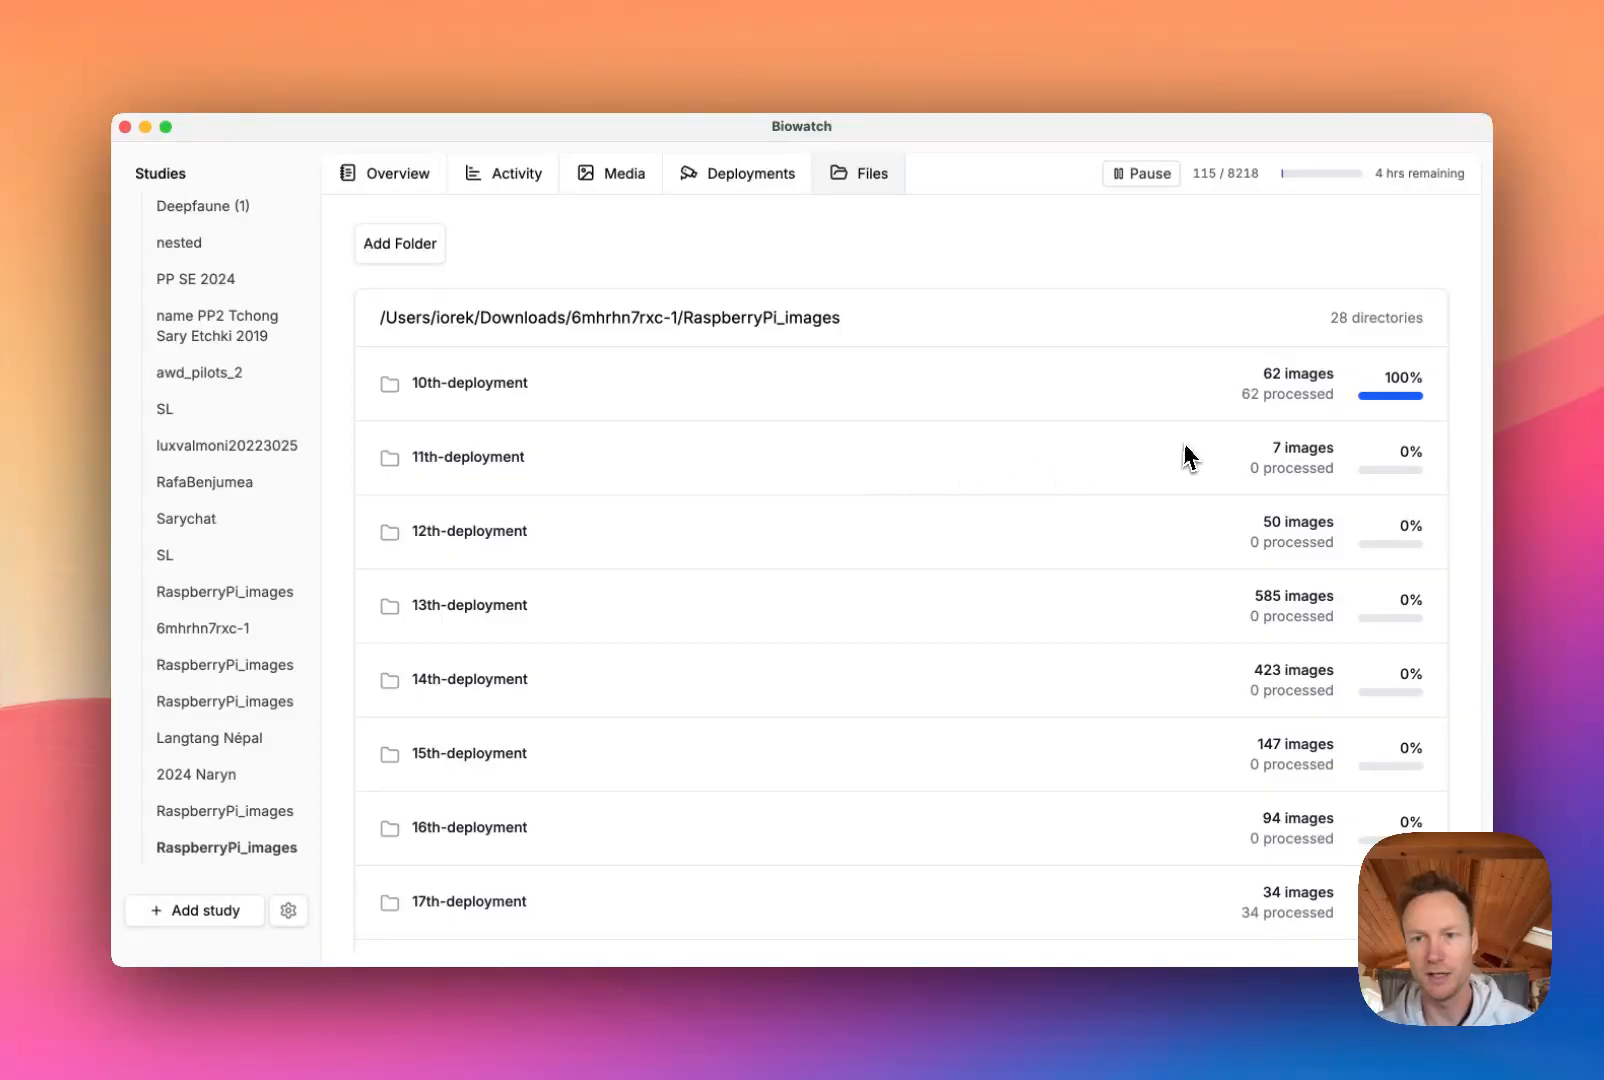
scroll(1190, 408, "down", 3)
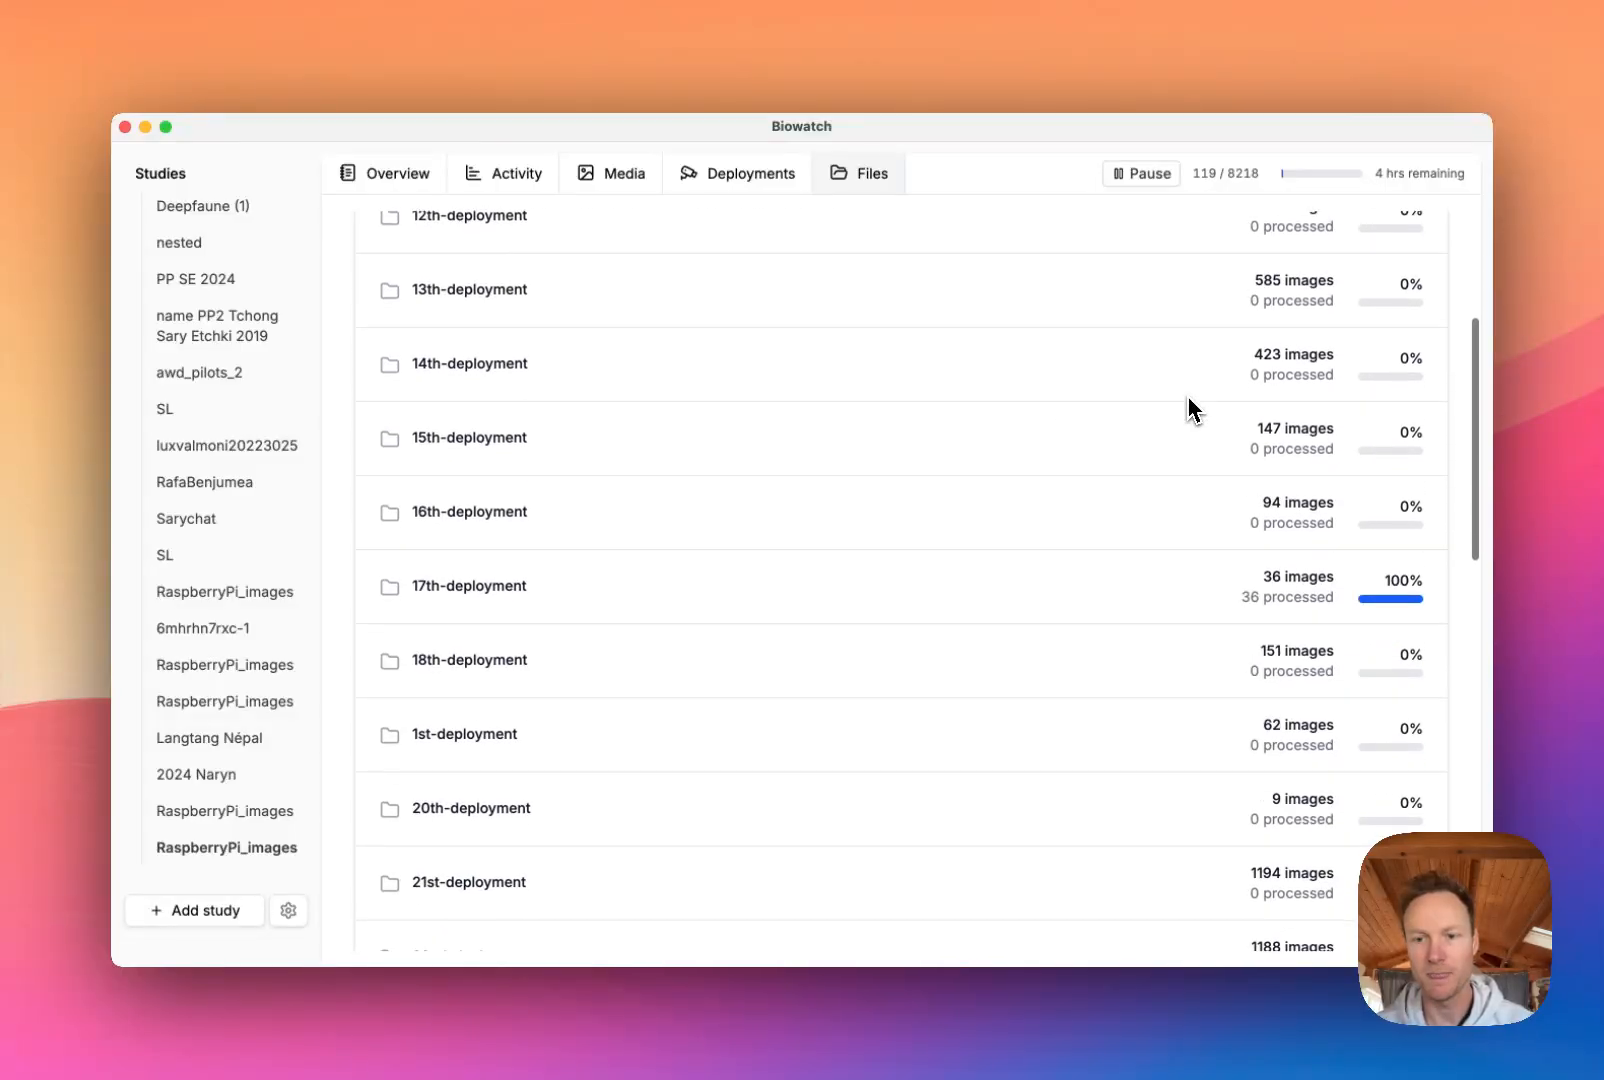
scroll(1190, 408, "up", 3)
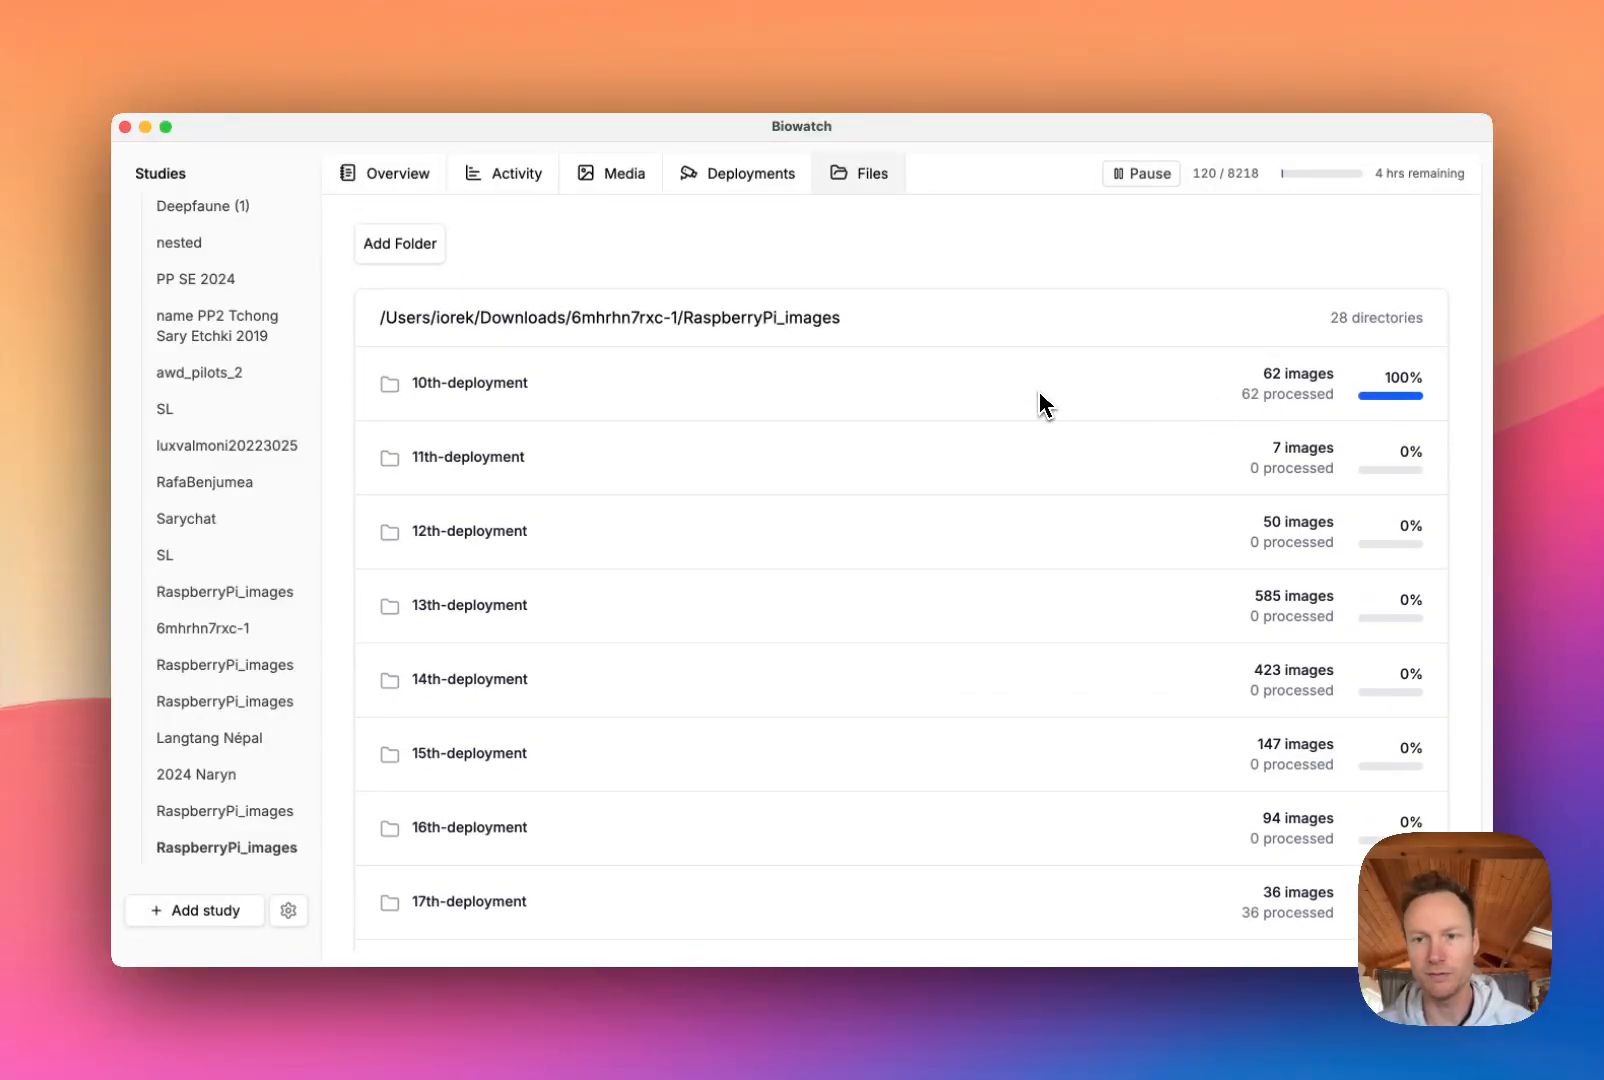
scroll(1038, 404, "down", 10)
scroll(1231, 530, "up", 1)
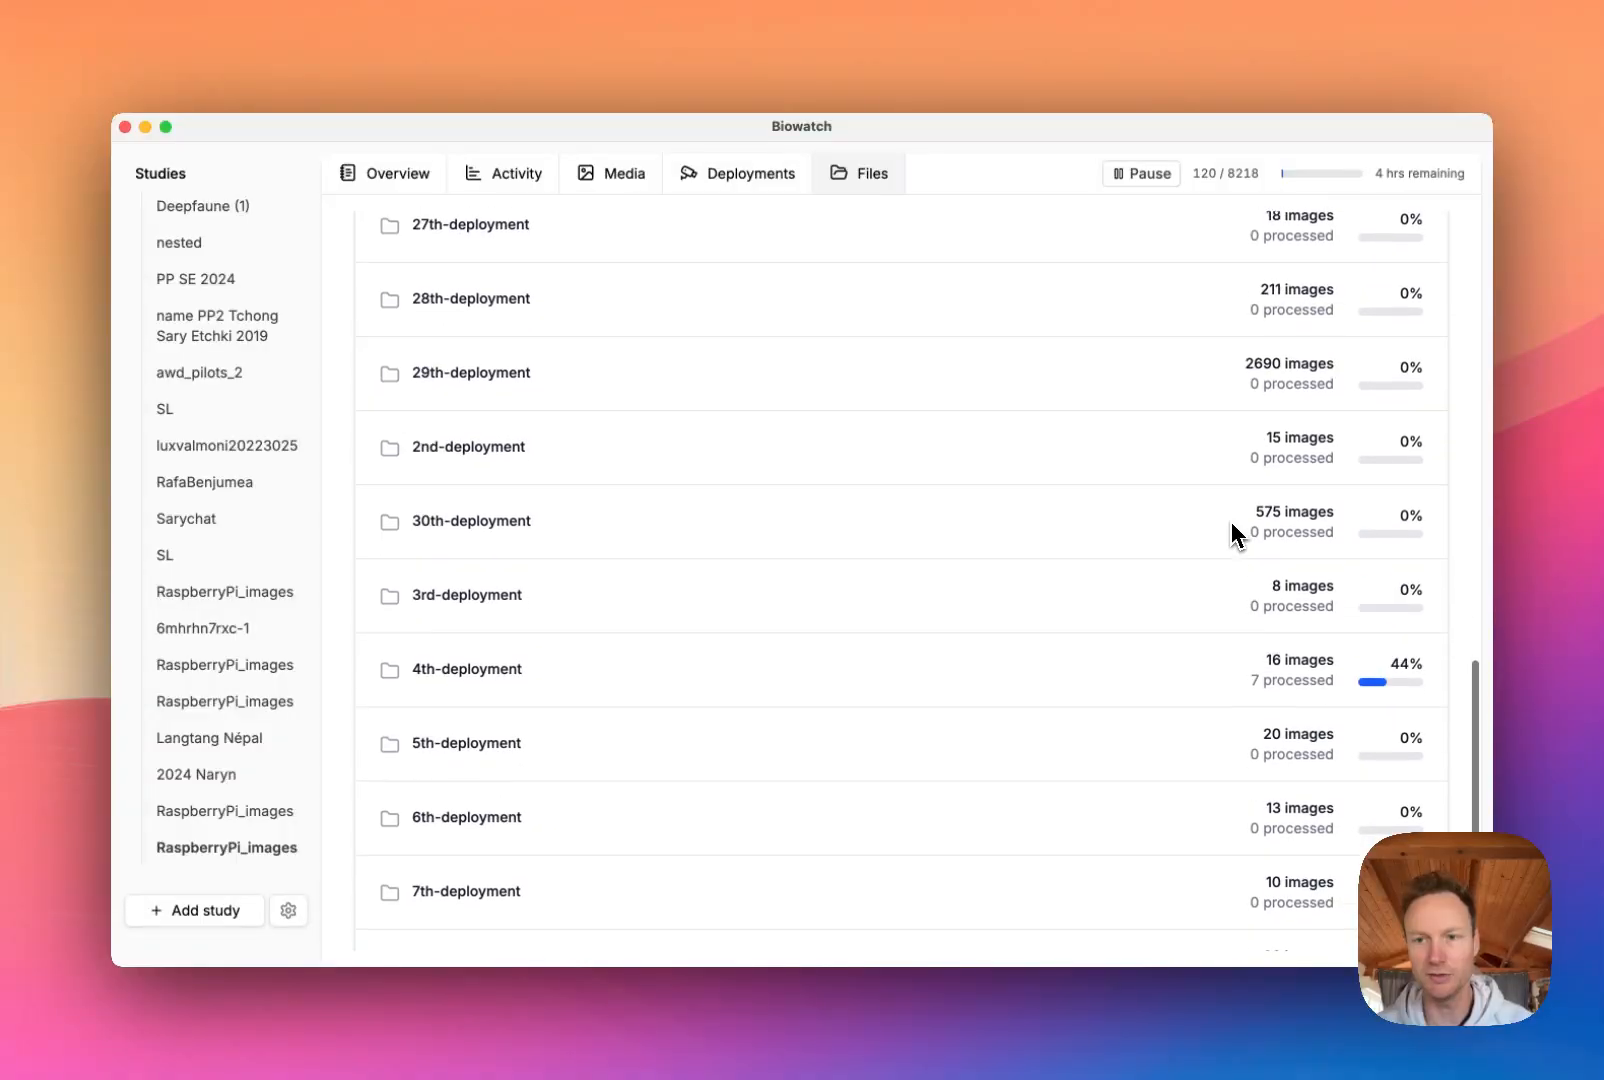
scroll(1231, 530, "down", 1)
scroll(1231, 530, "up", 10)
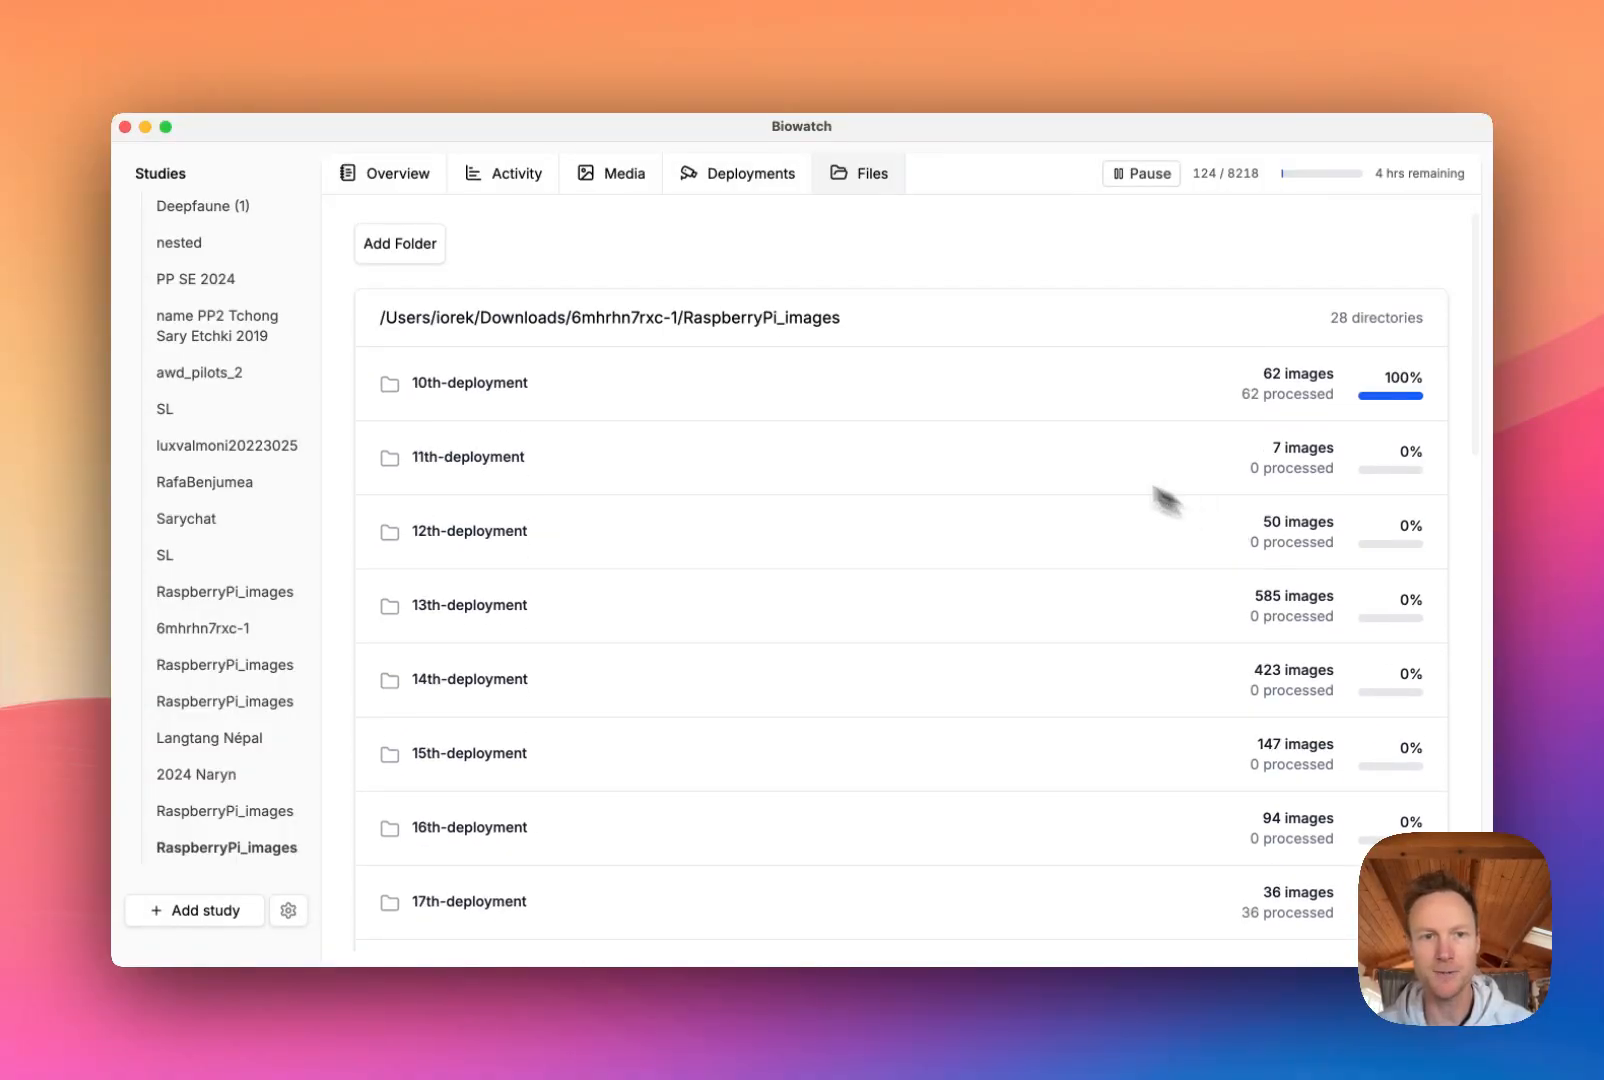
Step: Set the 10th-deployment's coordinates to latitude 15 and longitude 16
left_click(751, 172)
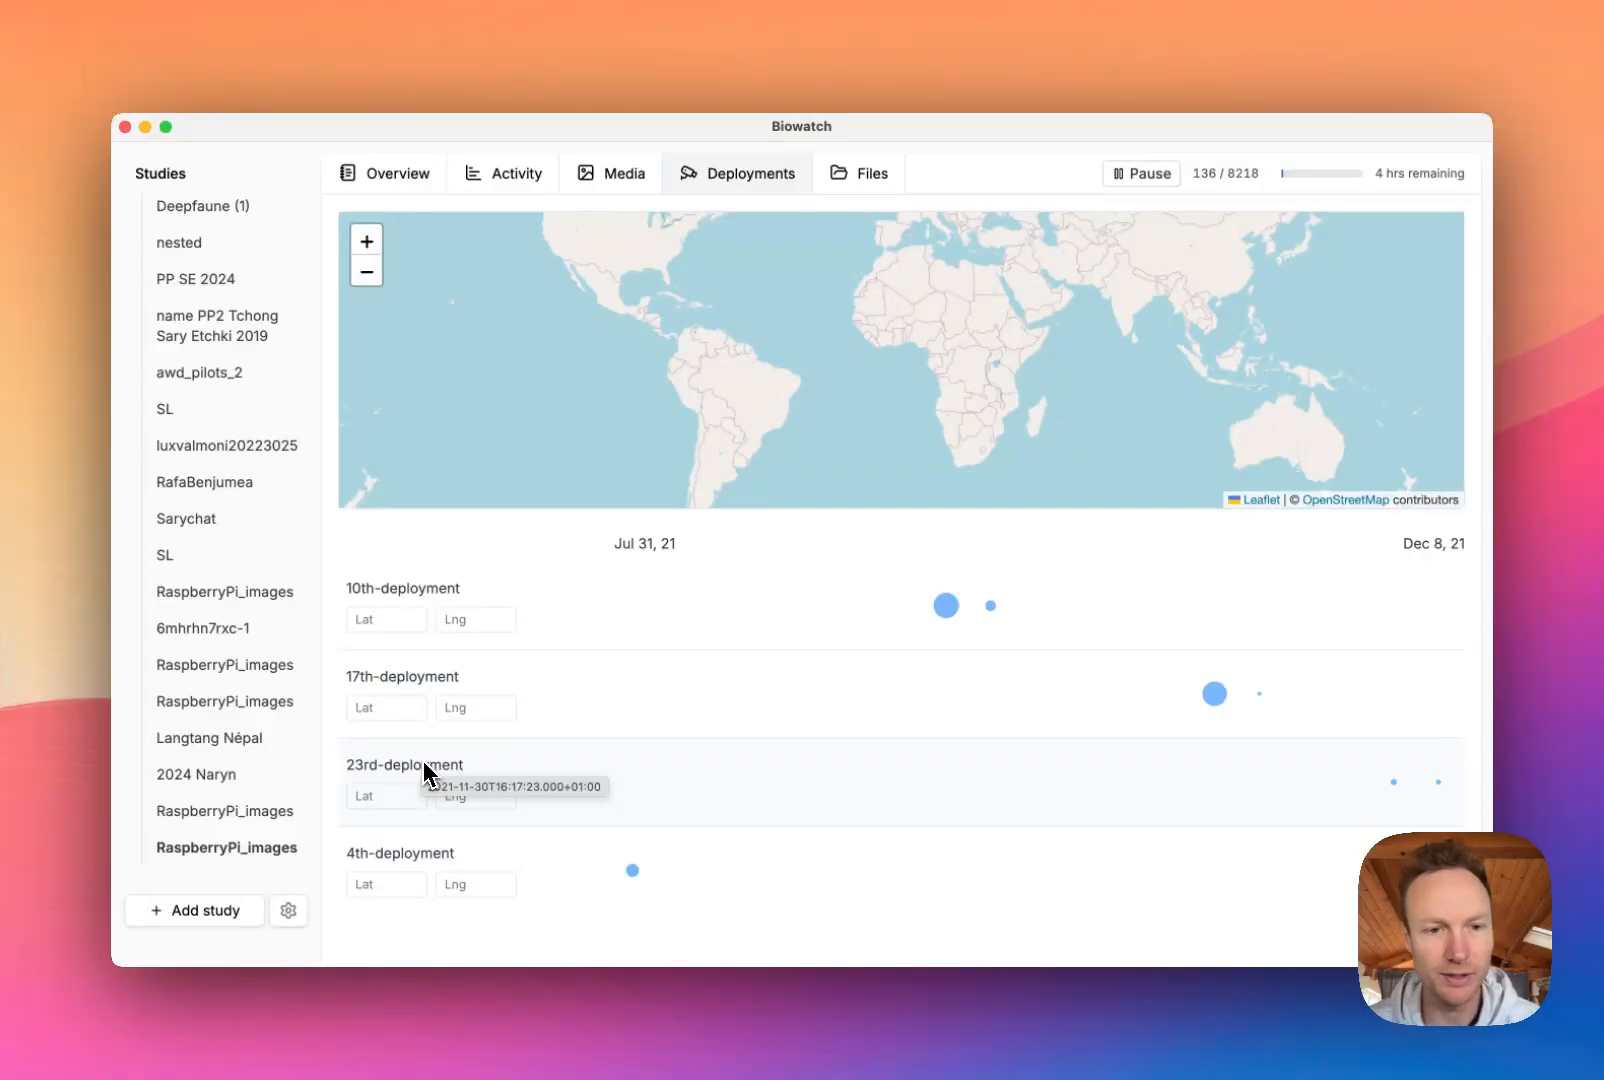
left_click(397, 624)
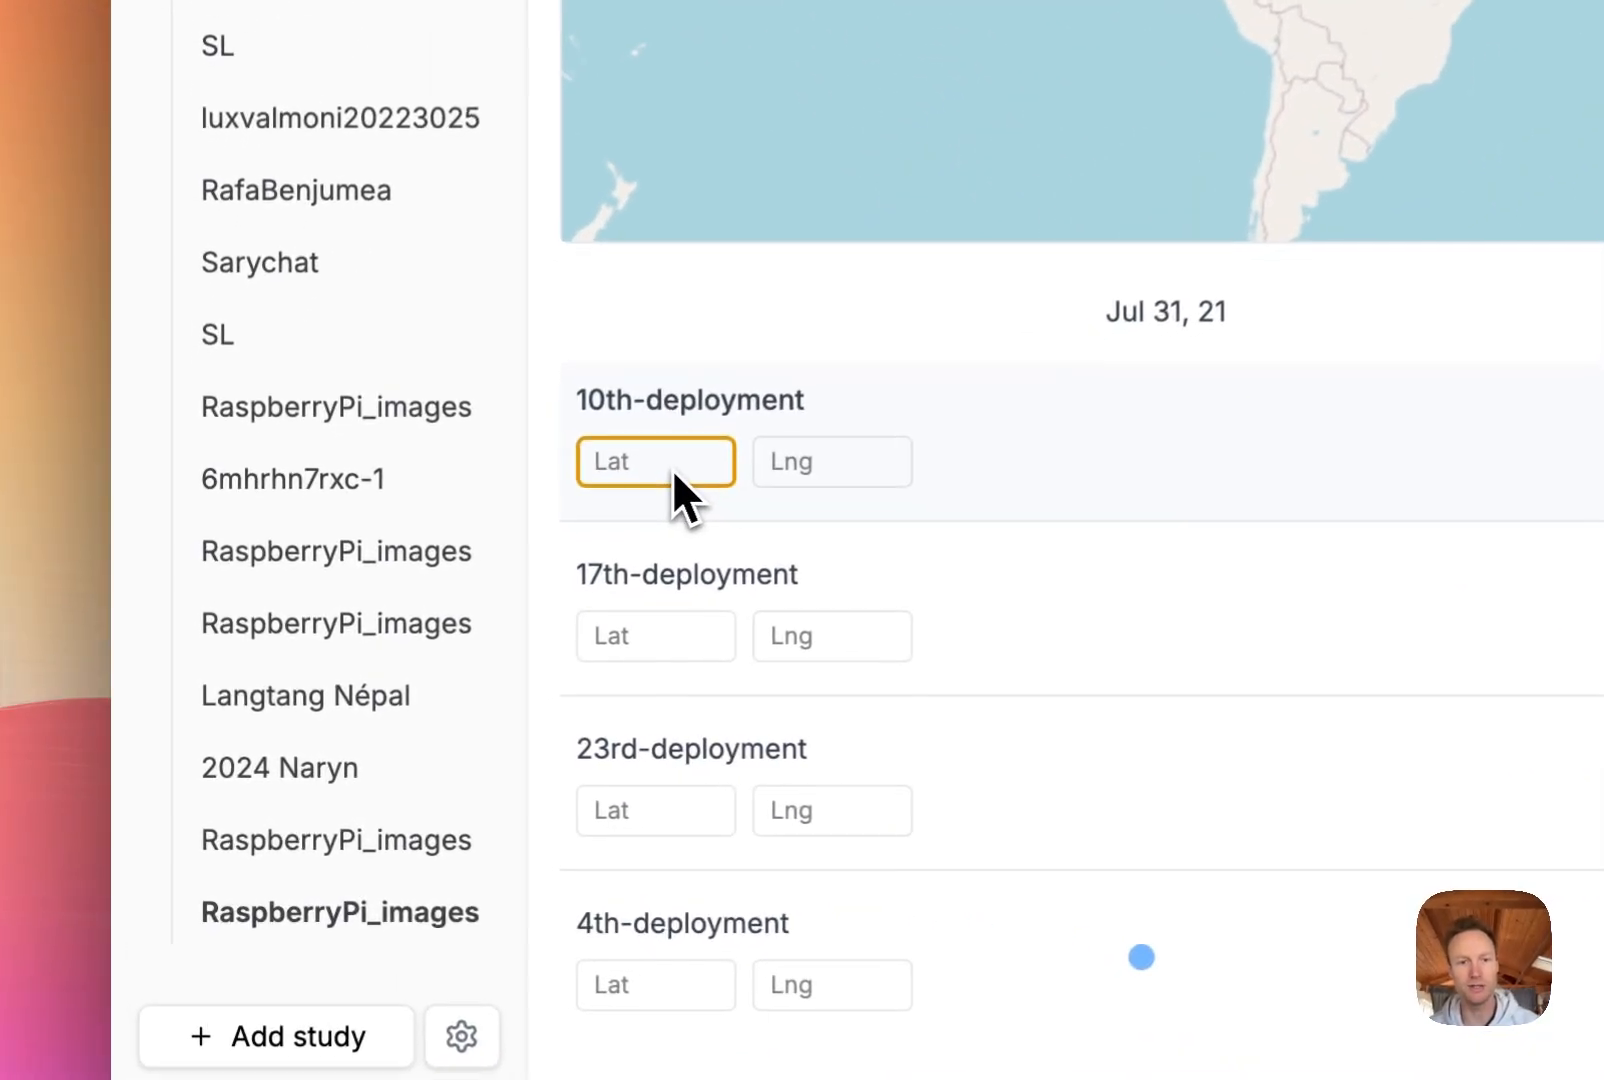
type("15")
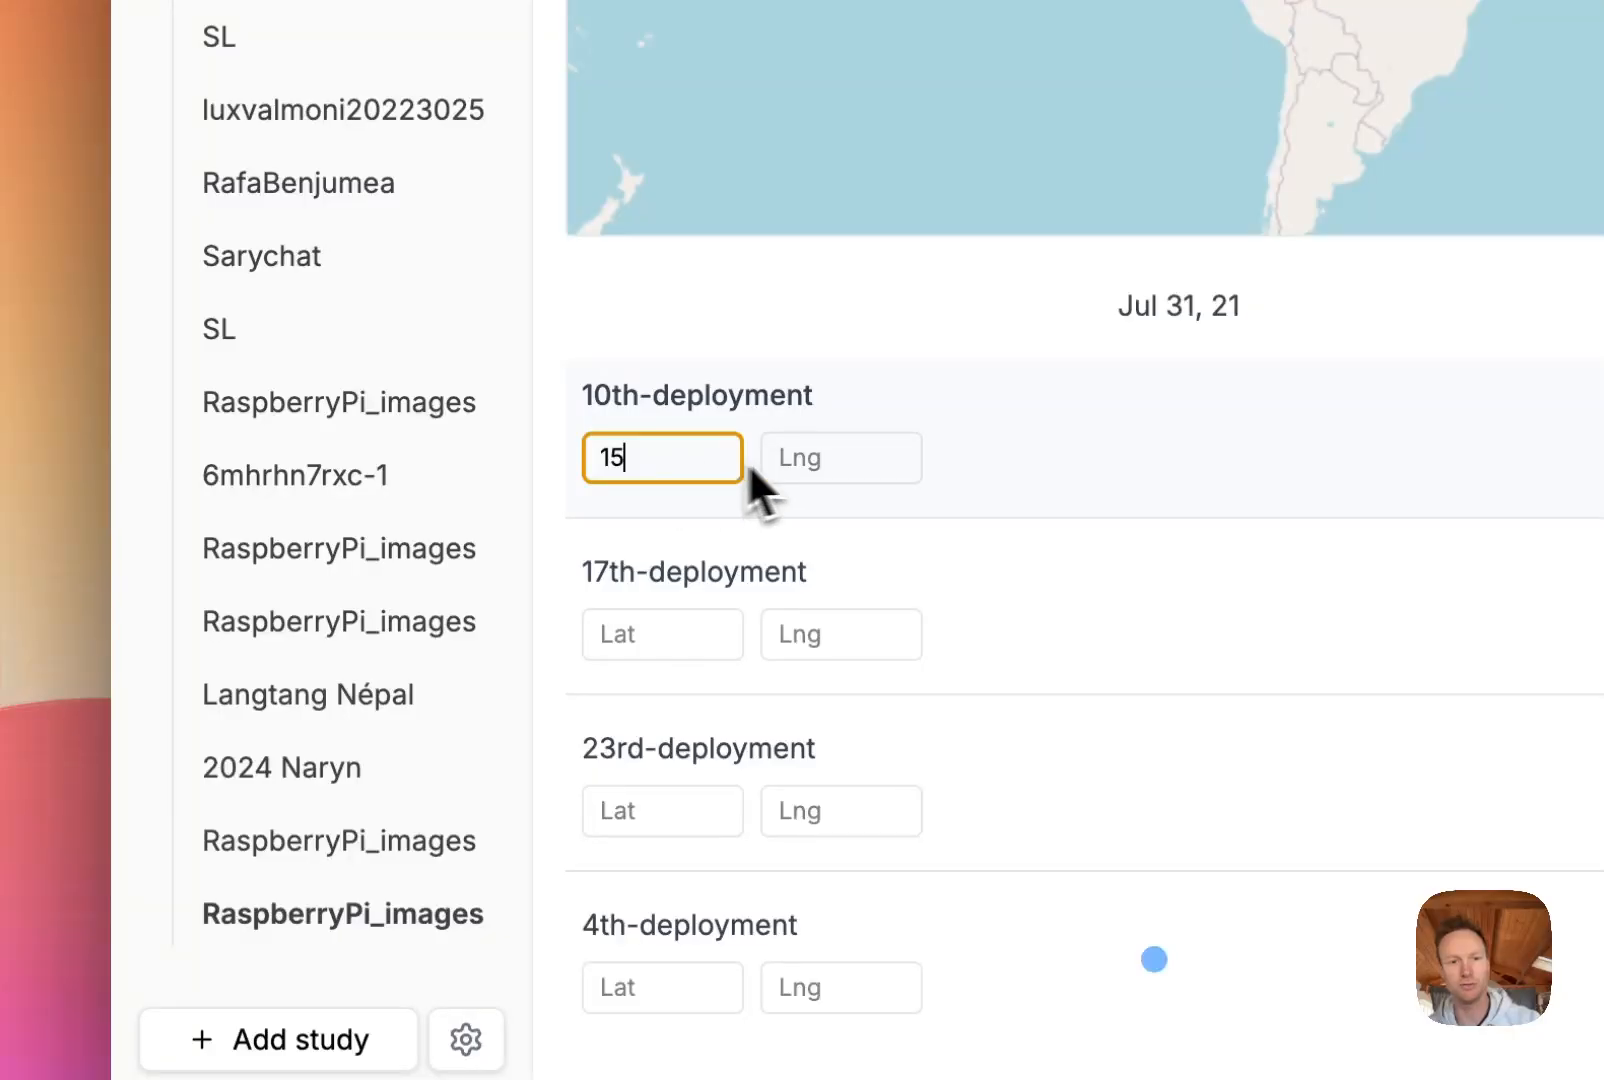
left_click(836, 454)
type("16")
Step: Set the 17th-deployment's coordinates to latitude 15 and longitude 15,6
left_click(668, 628)
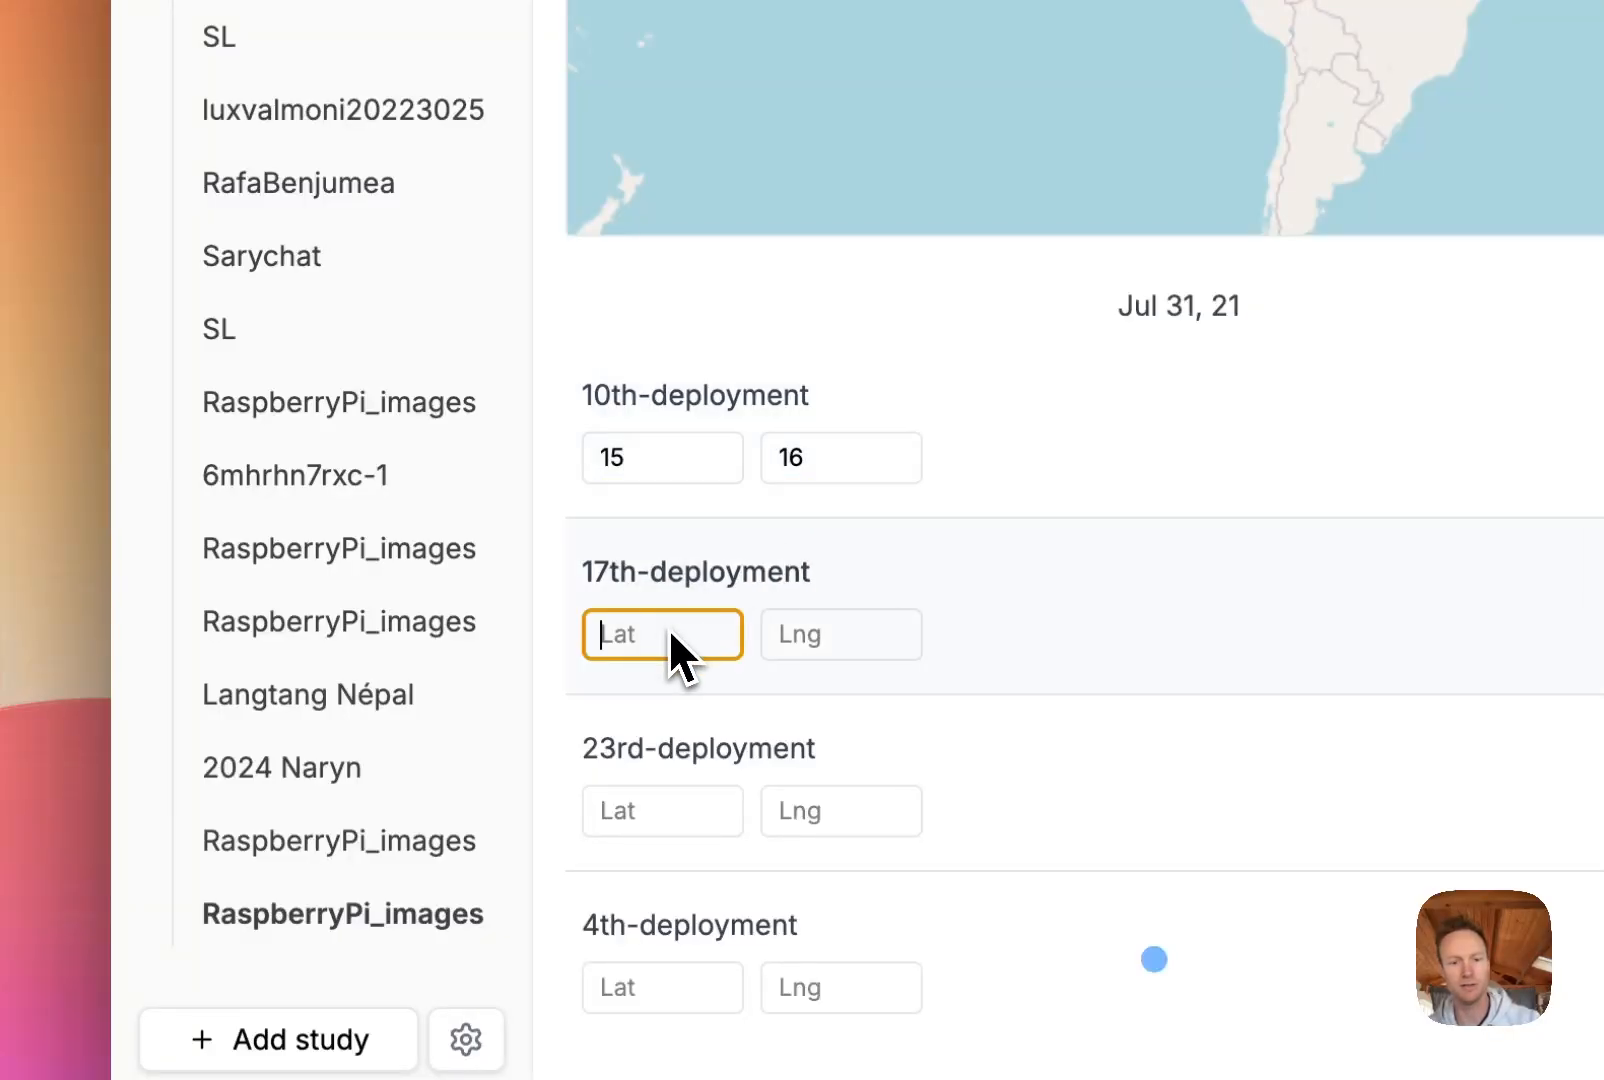
type("15")
left_click(846, 632)
type("16")
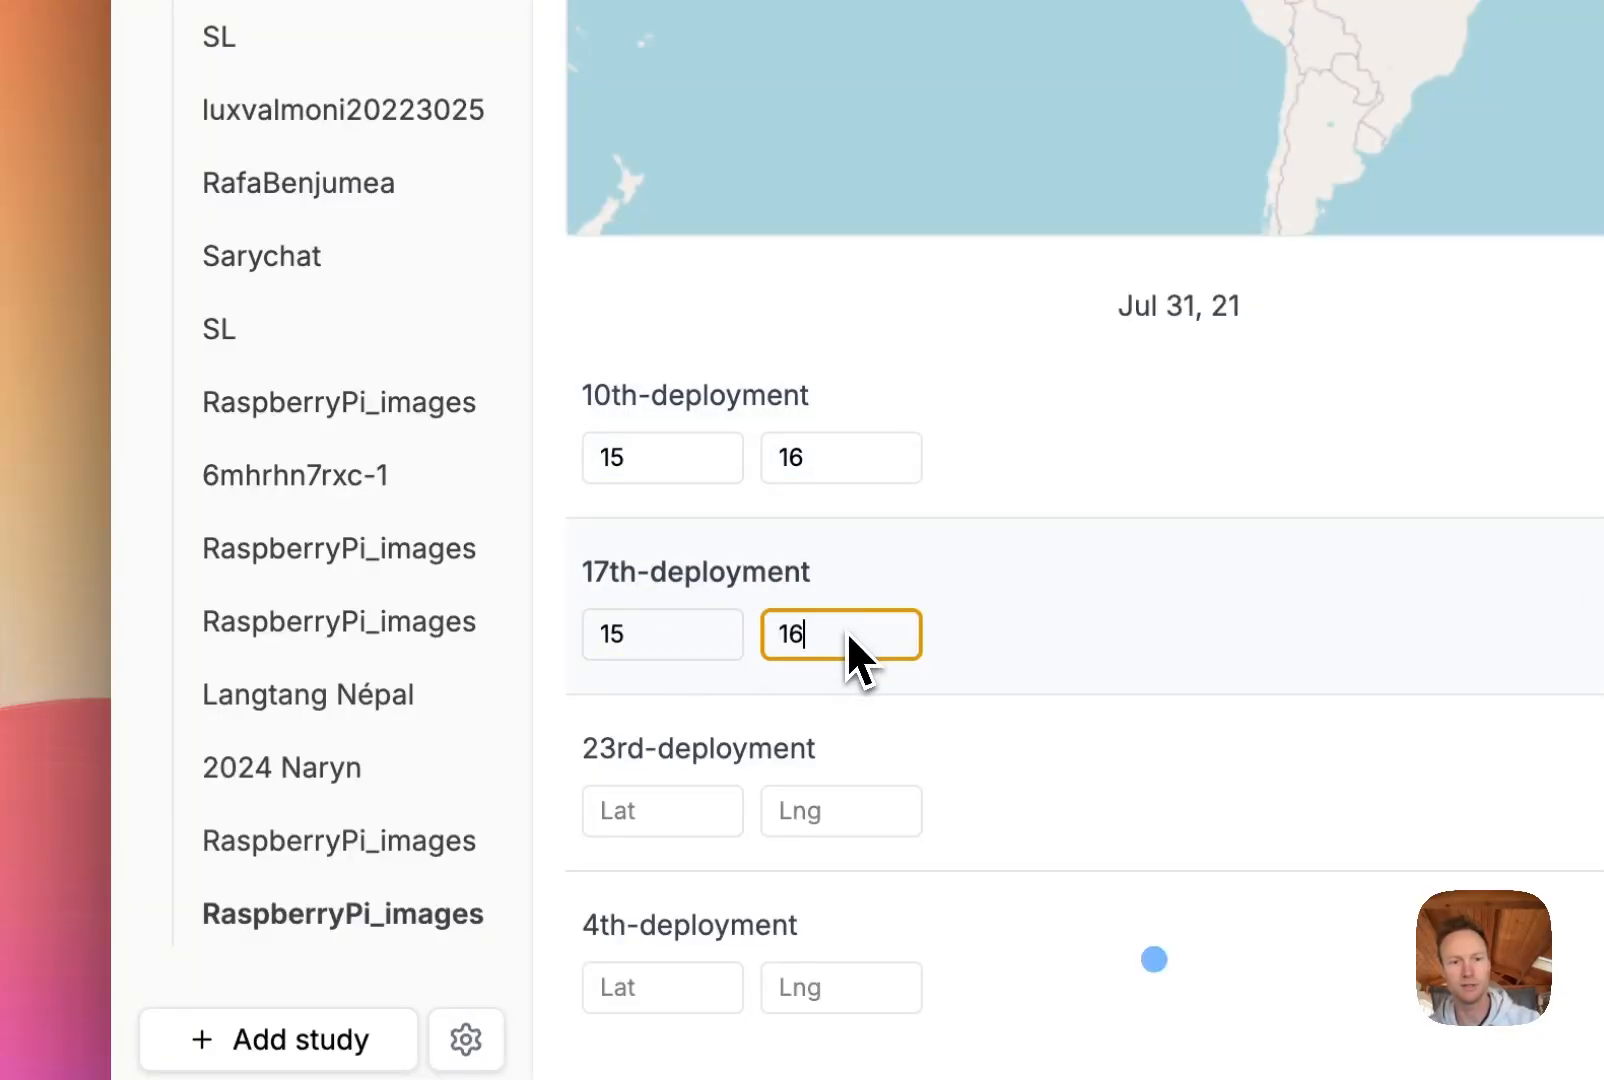
key("BackSpace")
key("BackSpace")
type("16")
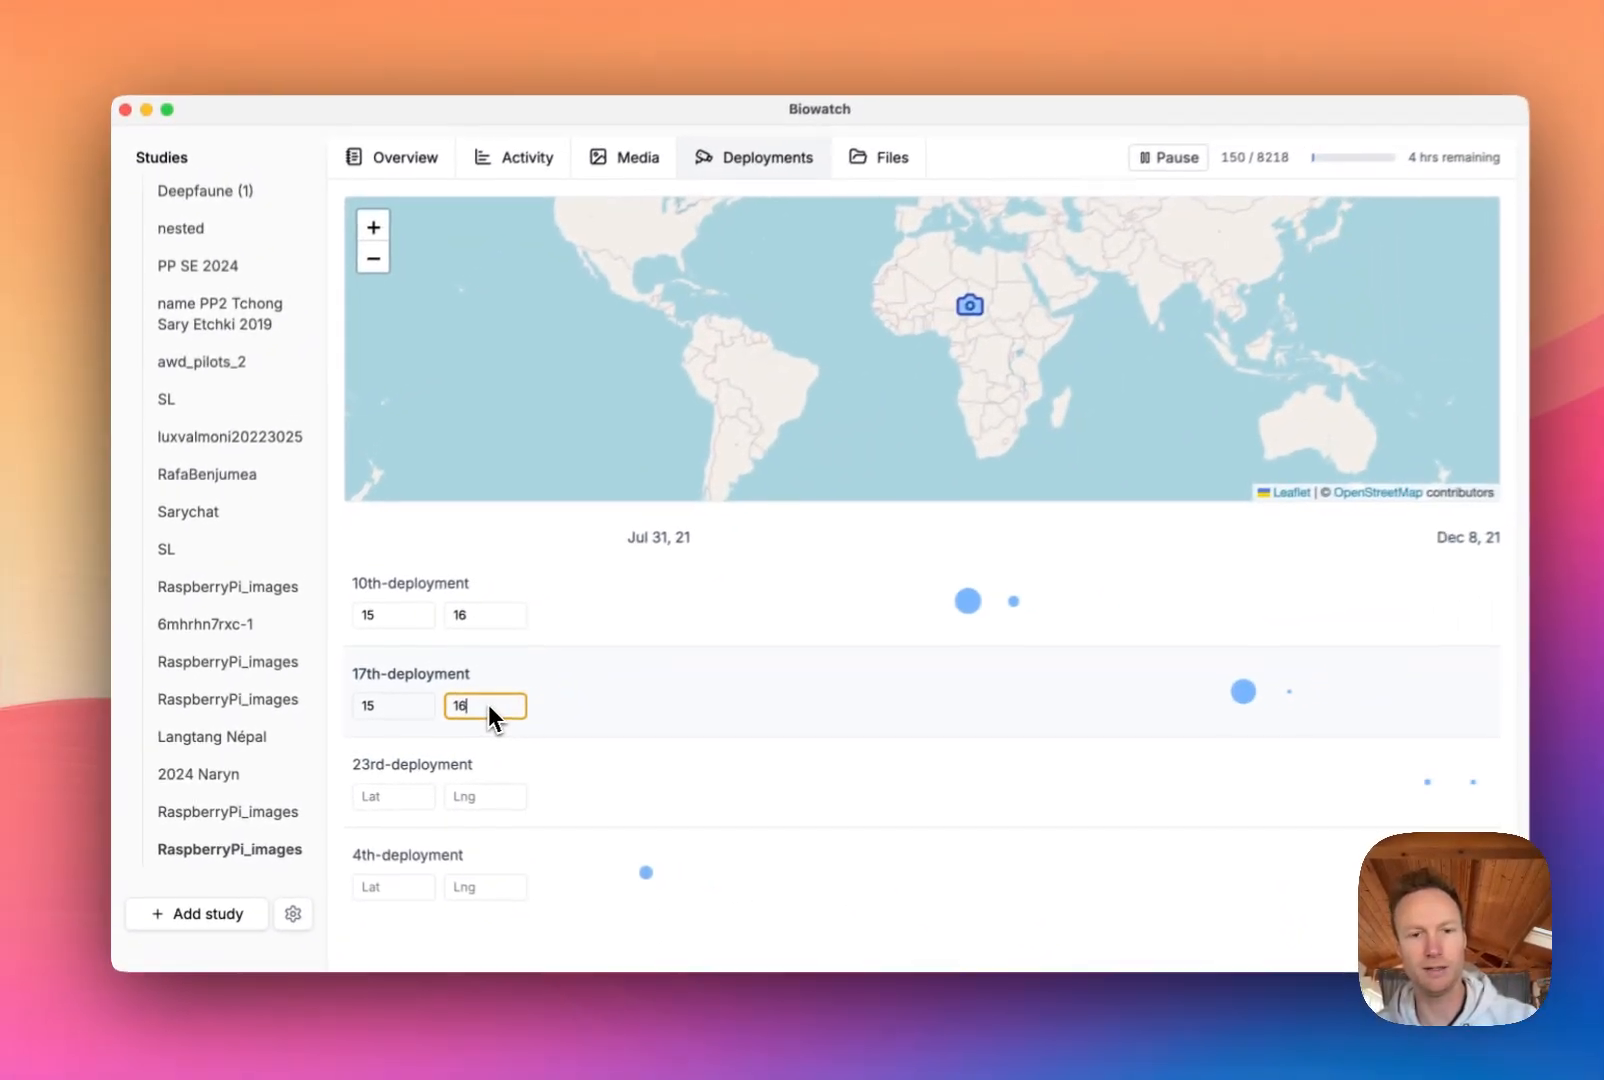
key("BackSpace")
key("BackSpace")
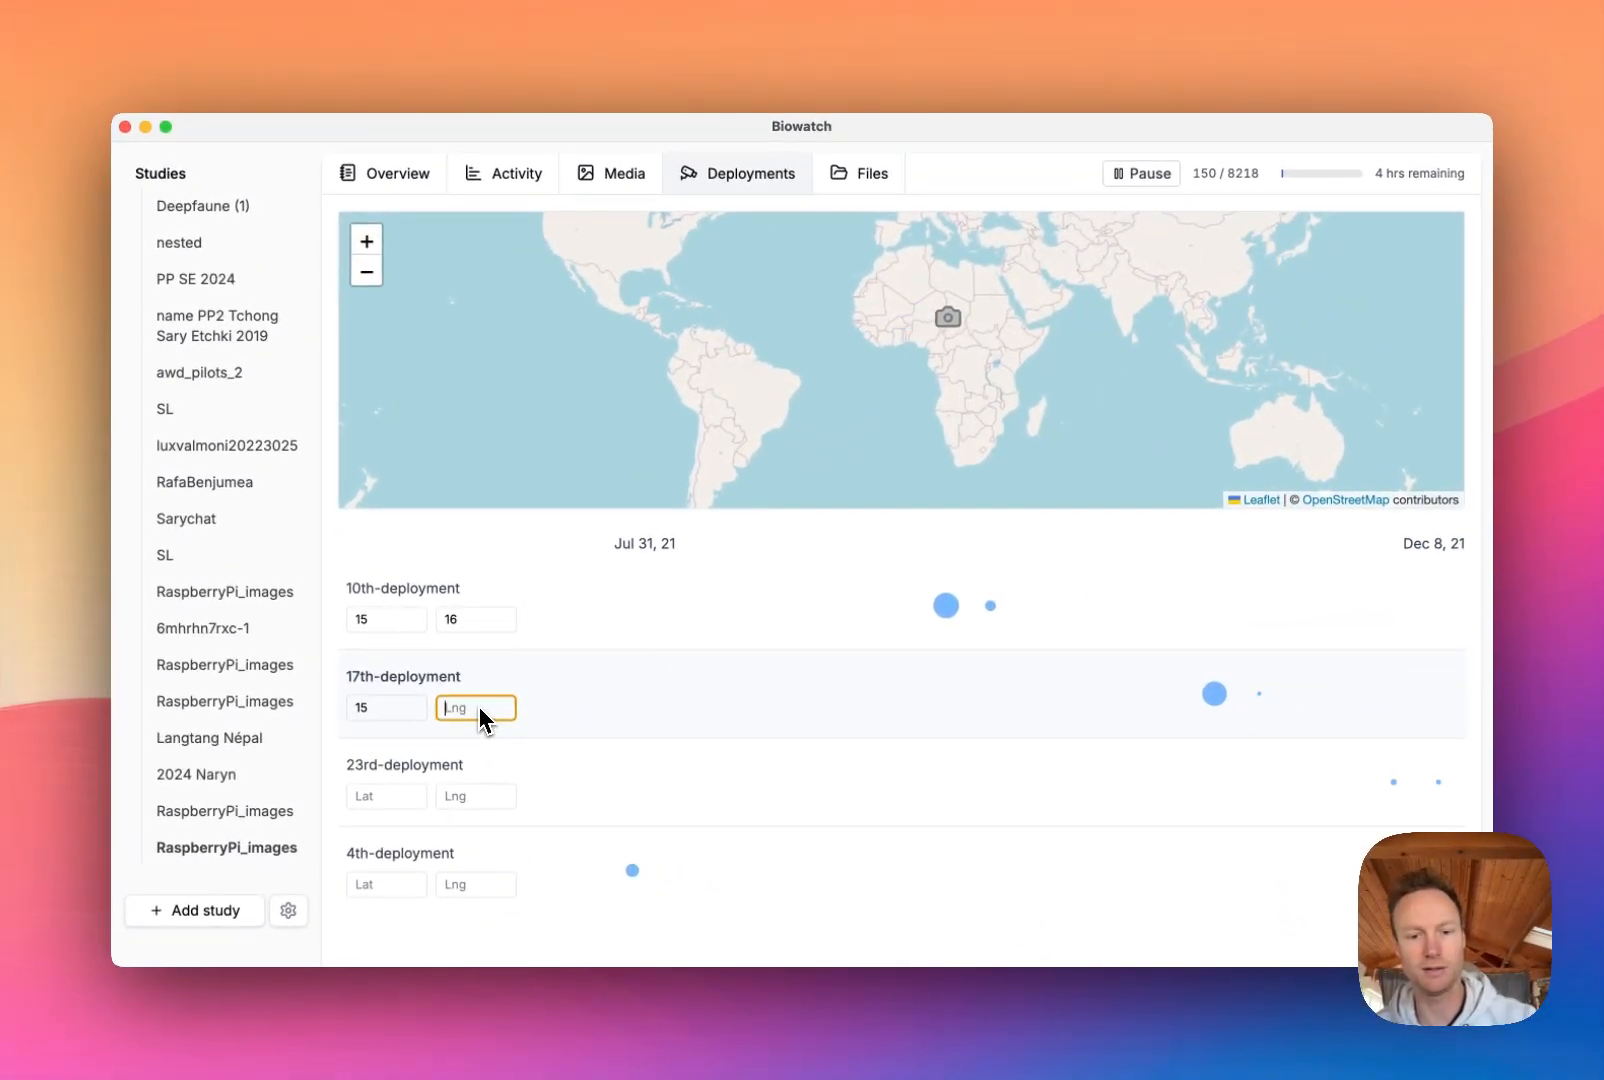
type("15,6")
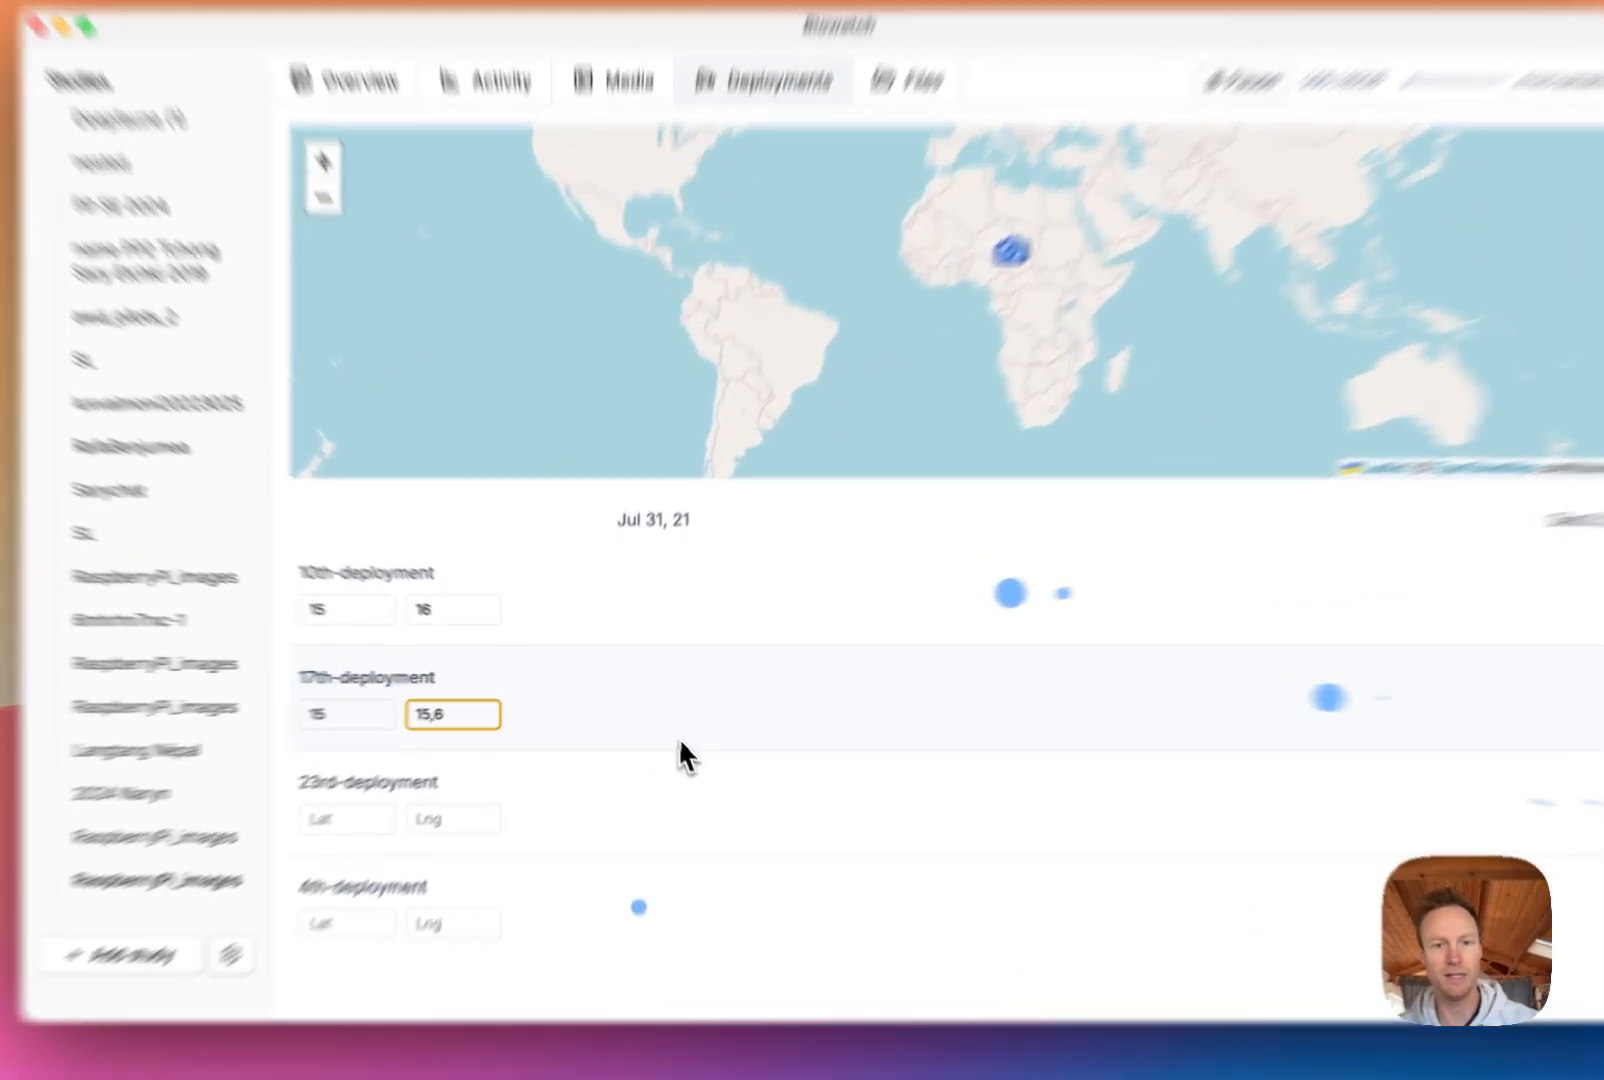
left_click(715, 710)
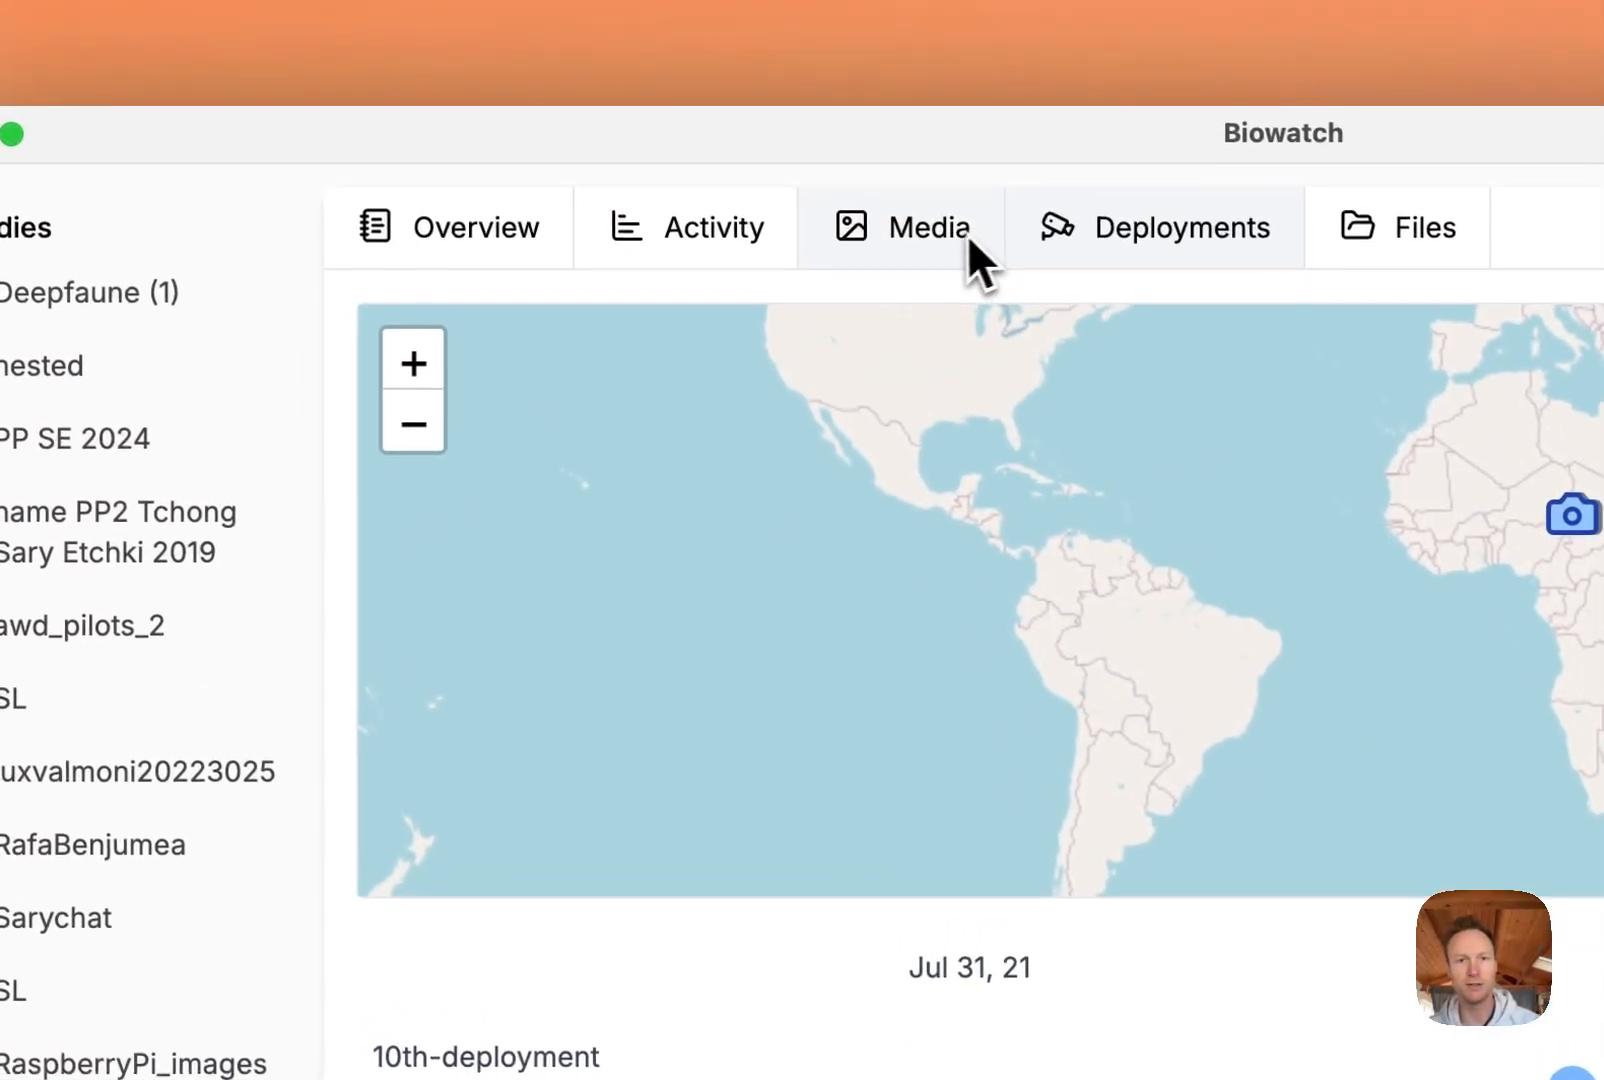
Step: View the media gallery and inspect the two camera locations on the study's overview map
left_click(967, 236)
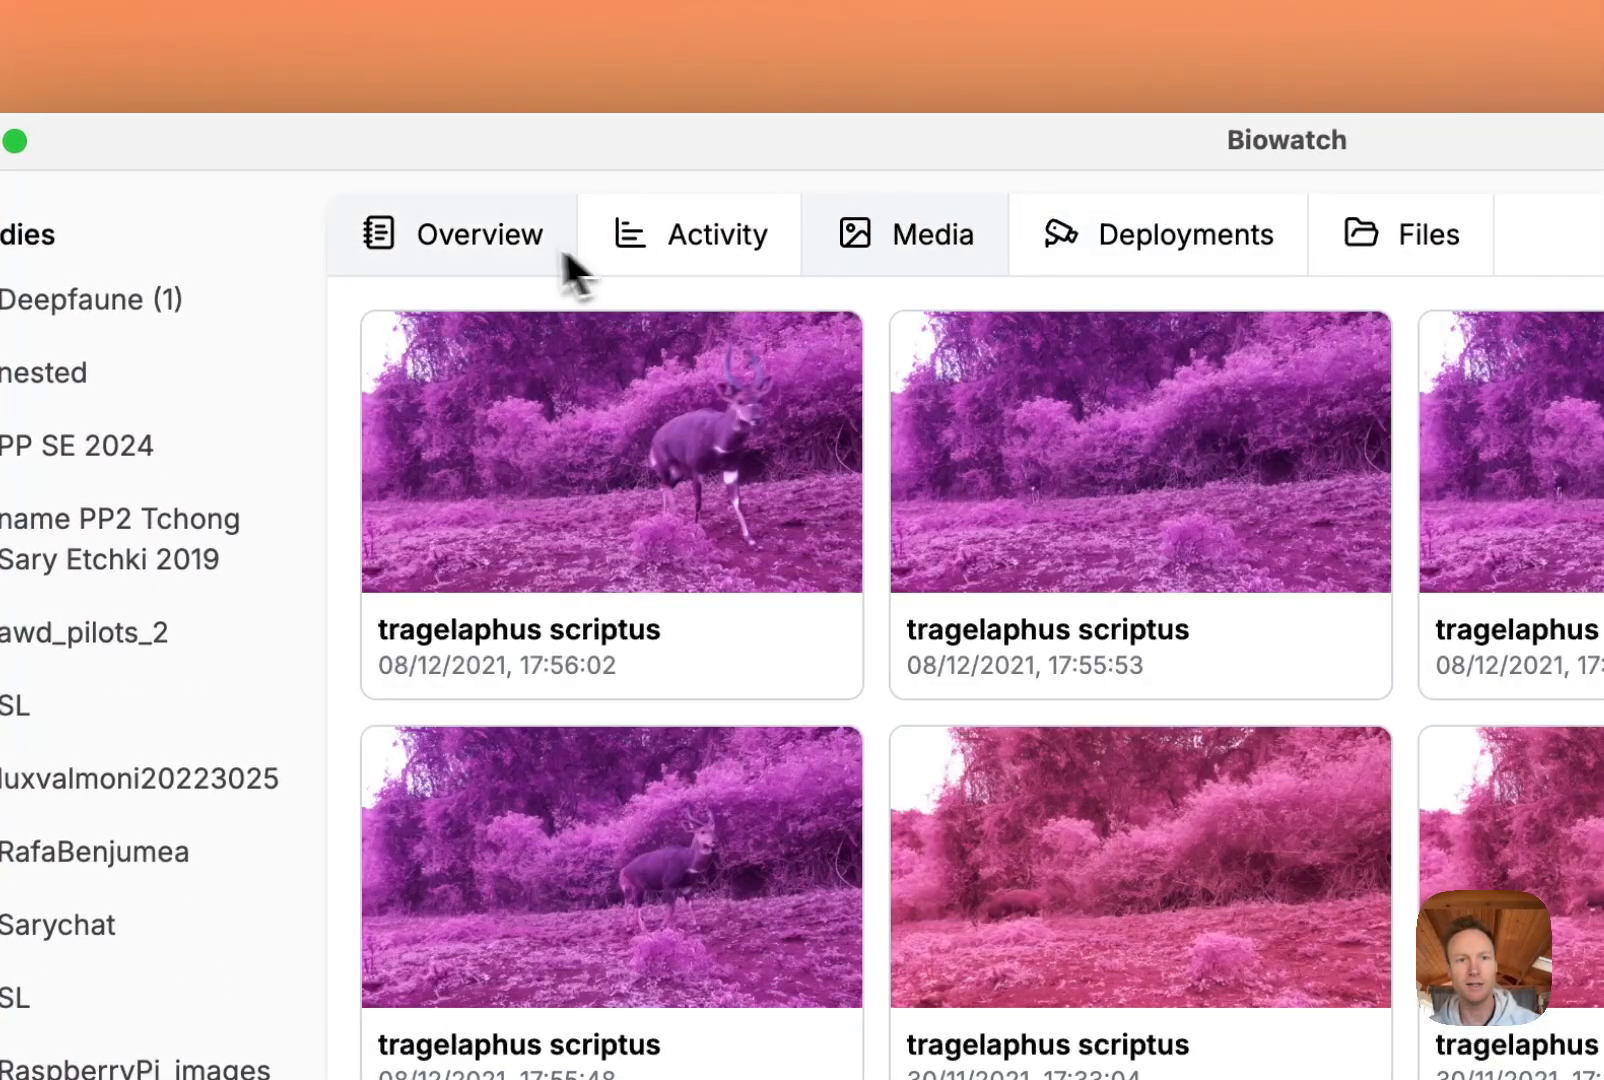
left_click(561, 244)
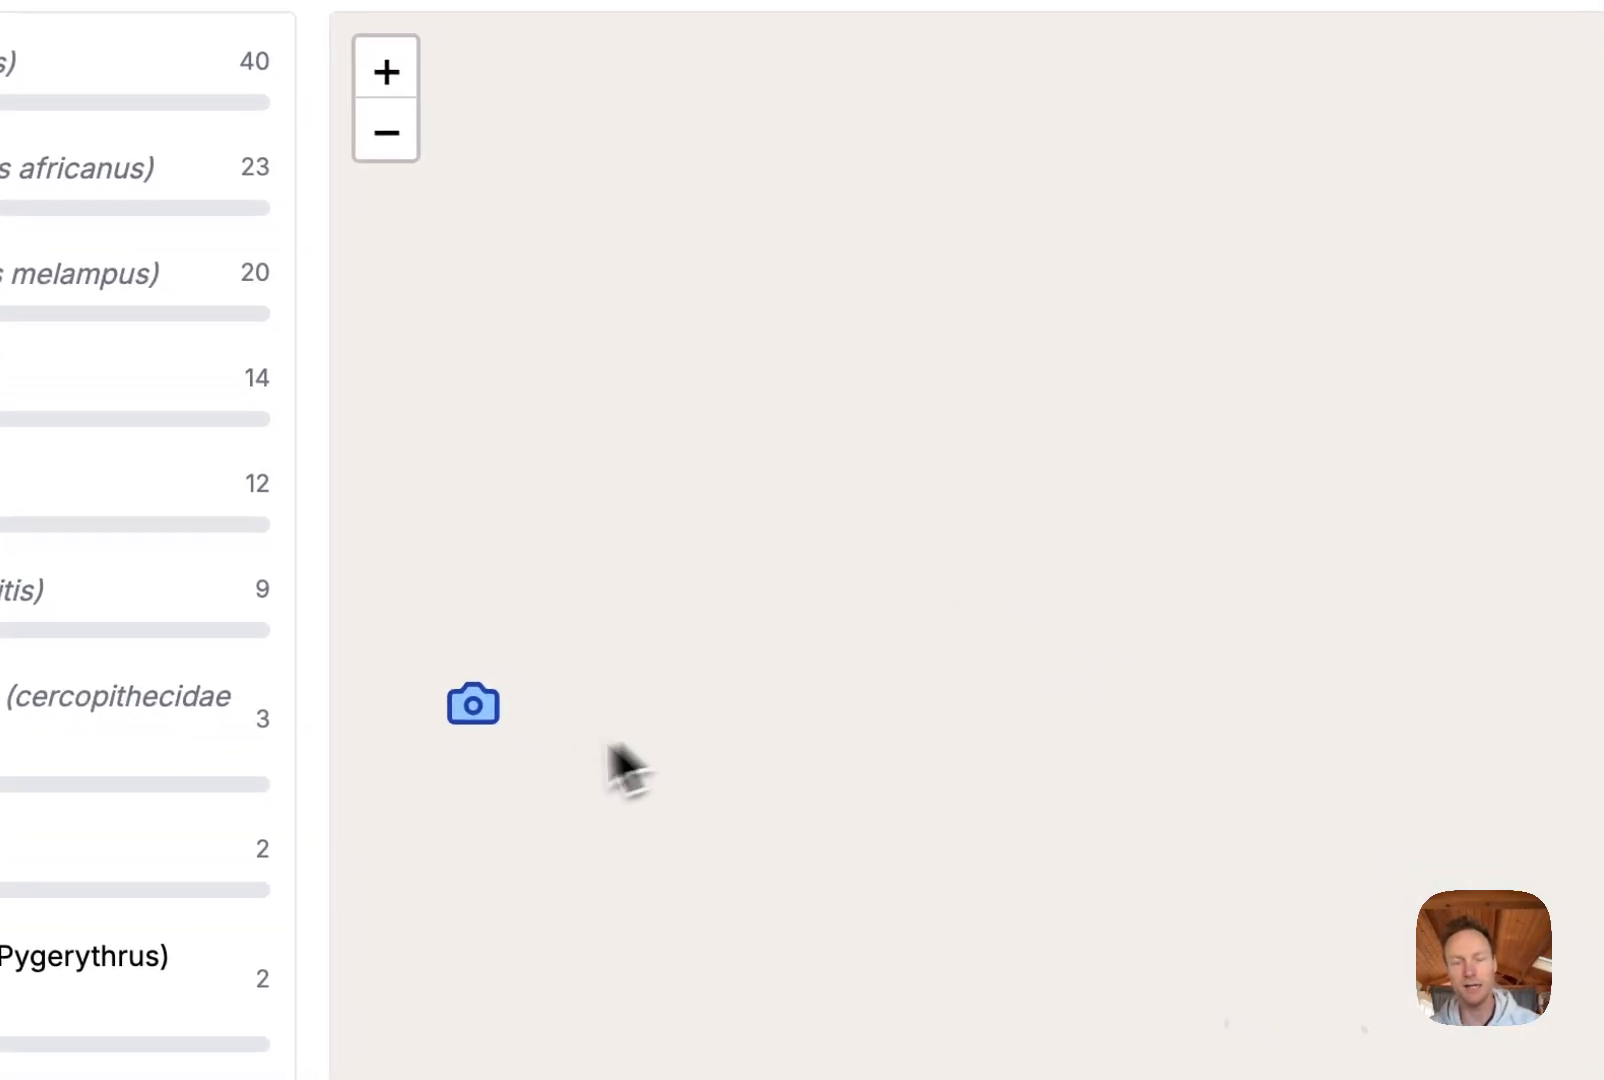
scroll(700, 770, "down", 5)
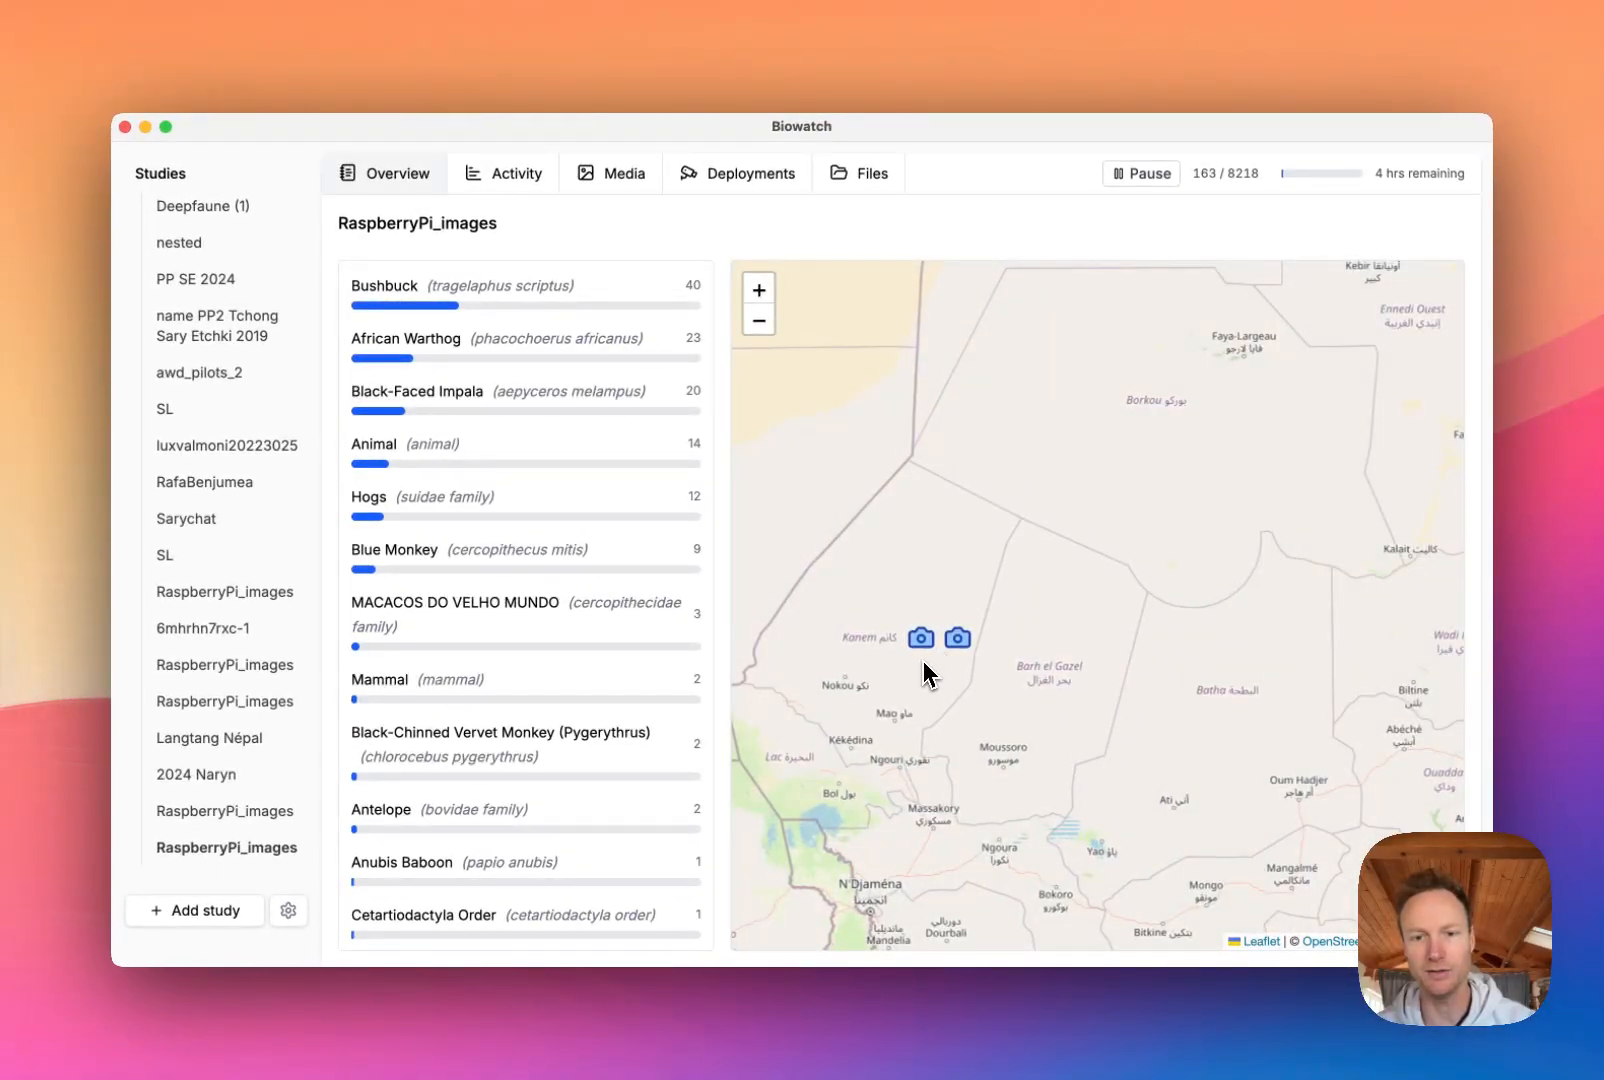
scroll(921, 658, "up", 3)
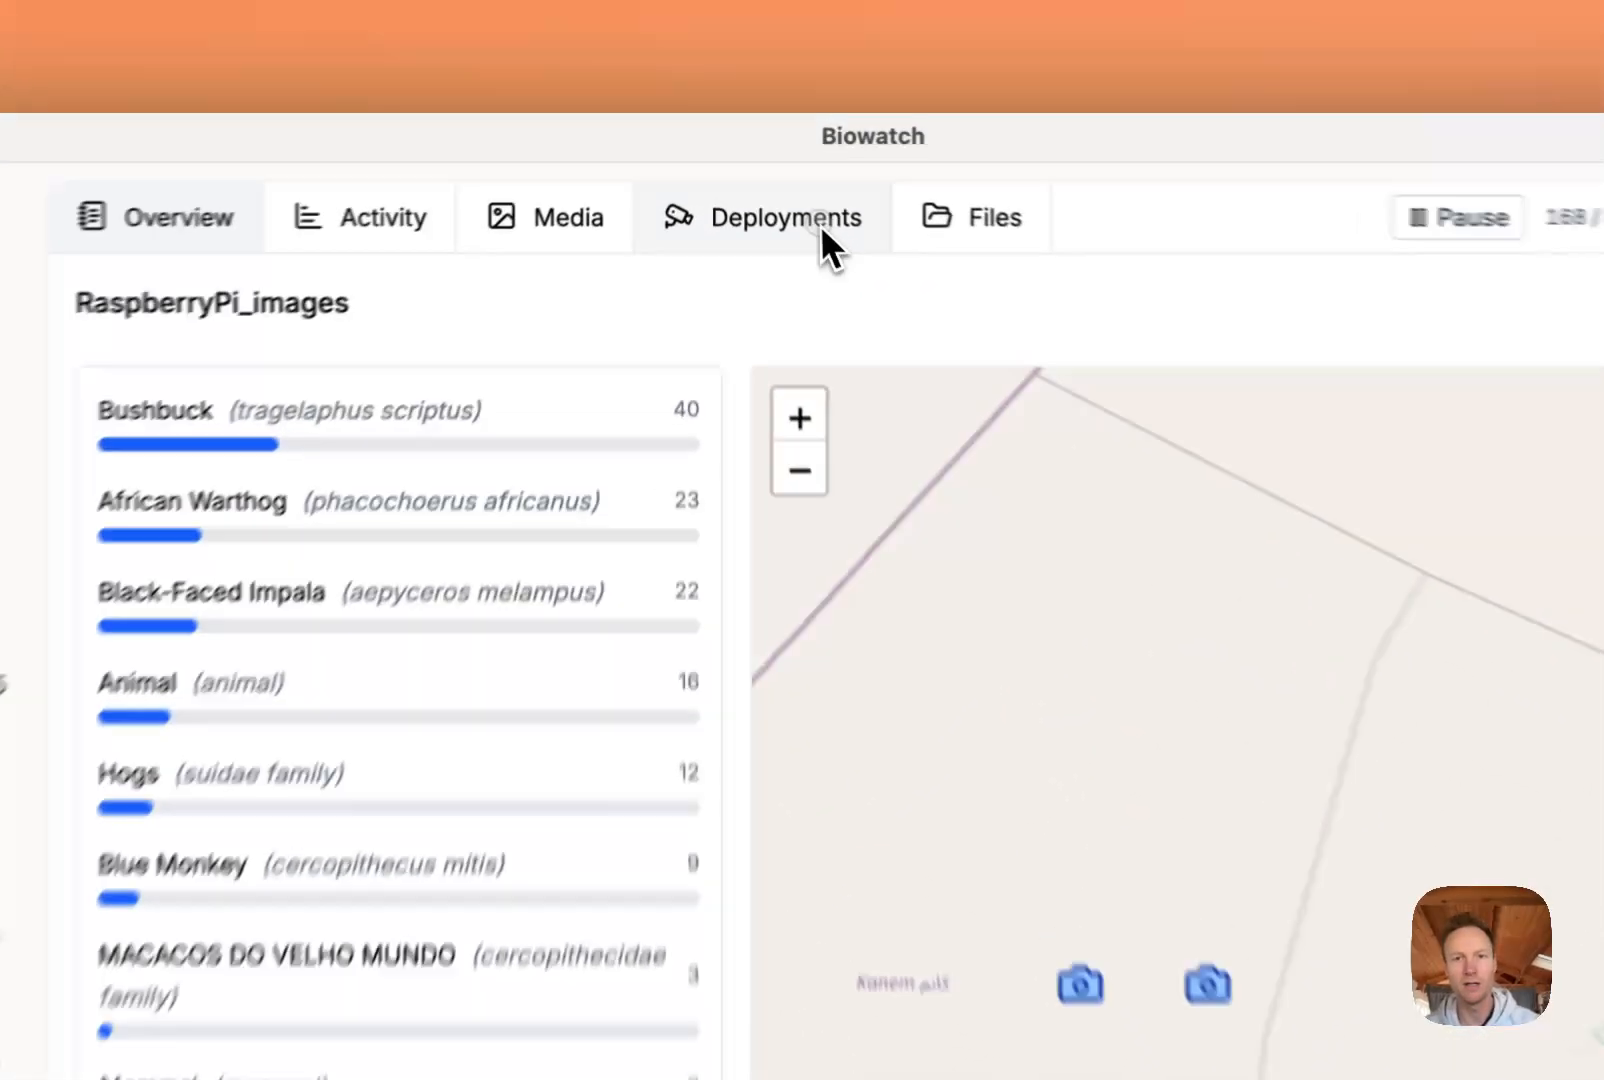
Step: Review the study's deployments list and the 17th-deployment's latitude and longitude fields
left_click(765, 180)
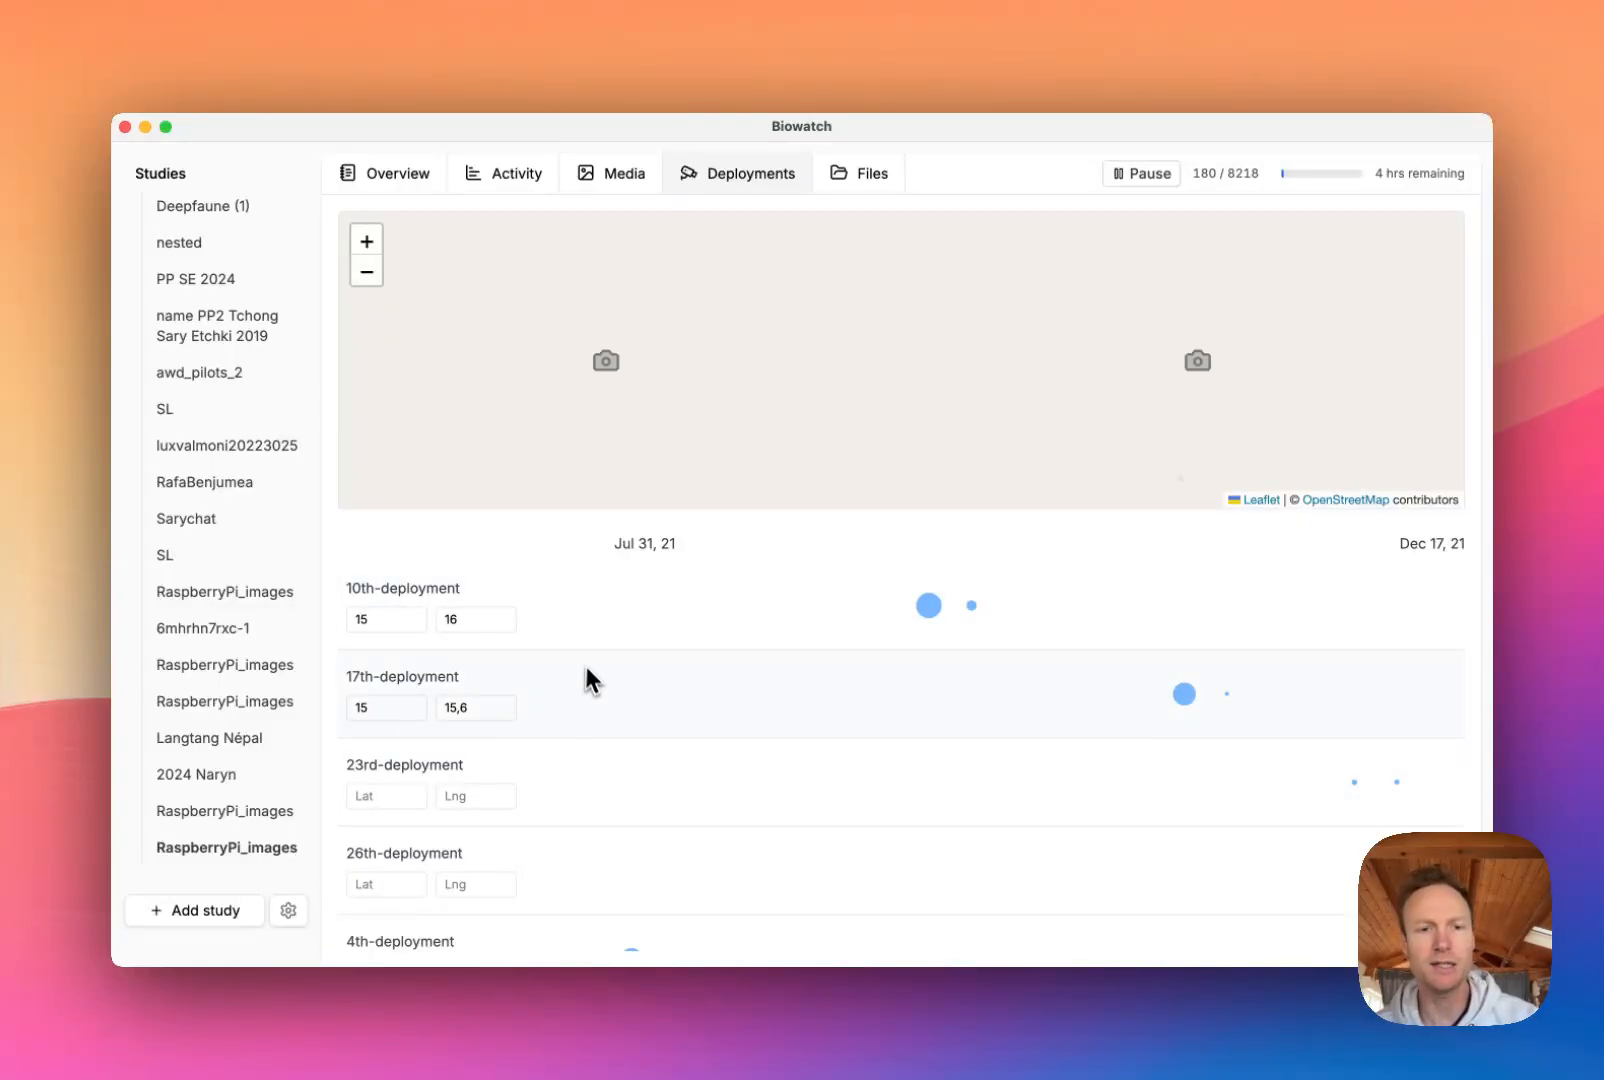
scroll(581, 716, "down", 3)
scroll(581, 716, "up", 3)
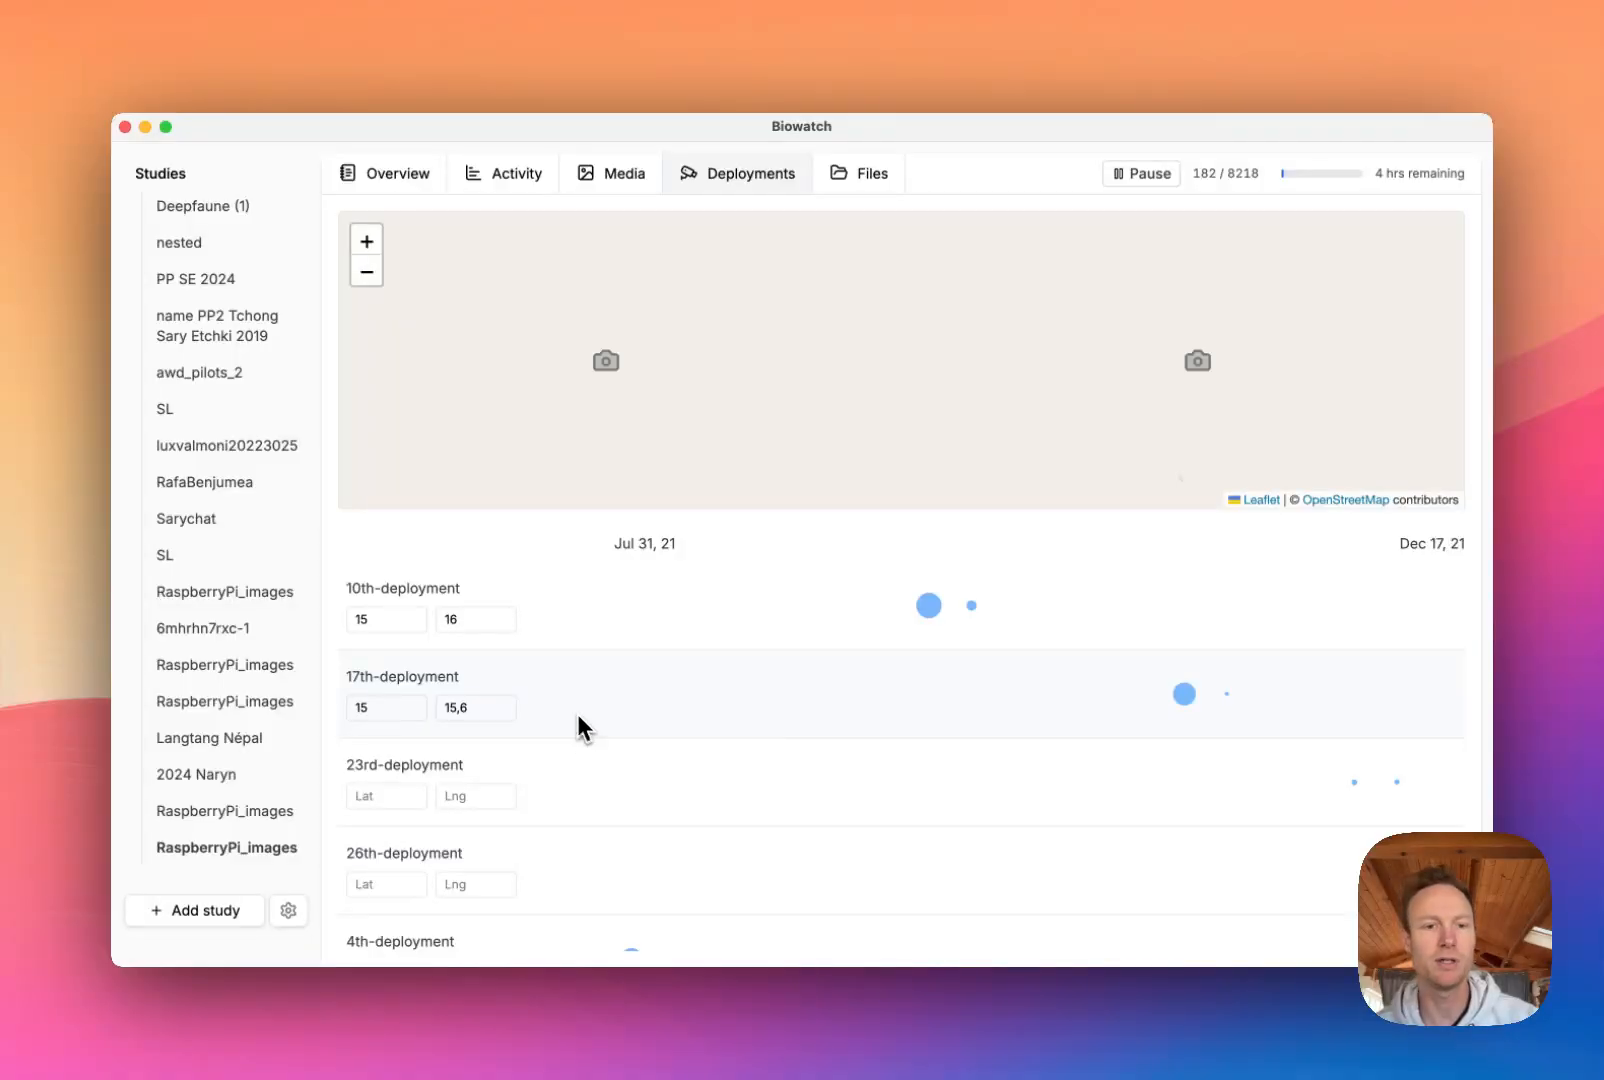
scroll(410, 770, "down", 3)
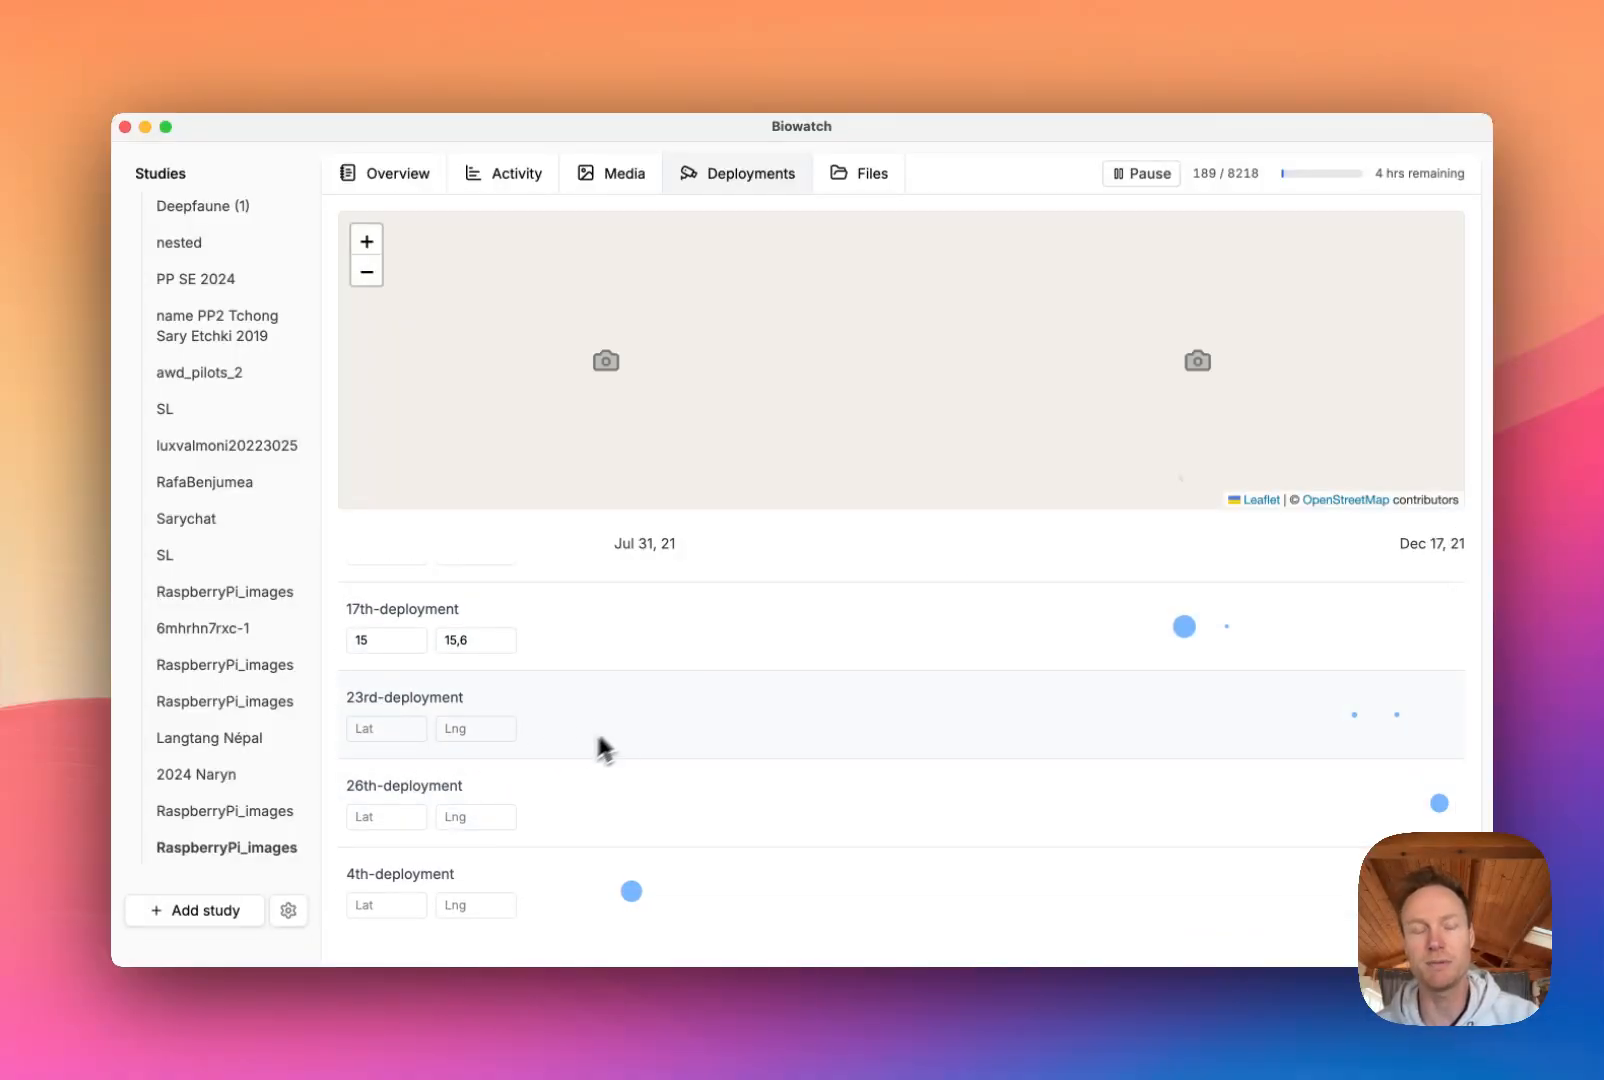
scroll(566, 762, "up", 3)
left_click(392, 705)
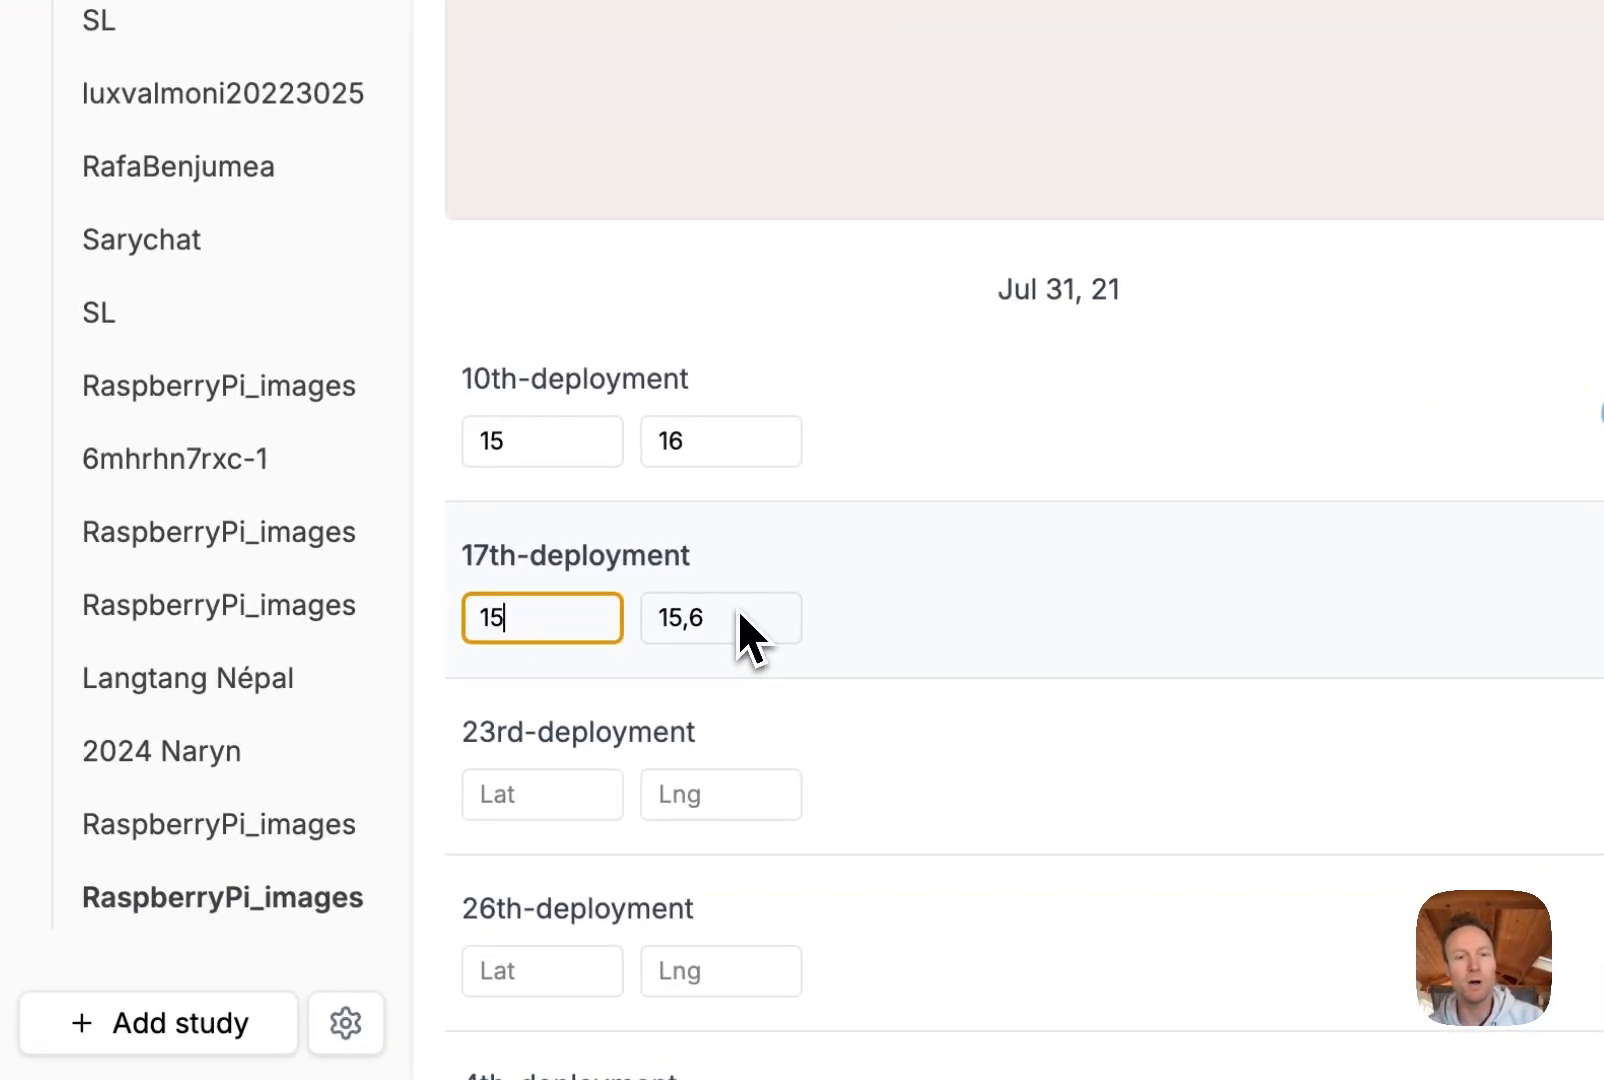
left_click(740, 614)
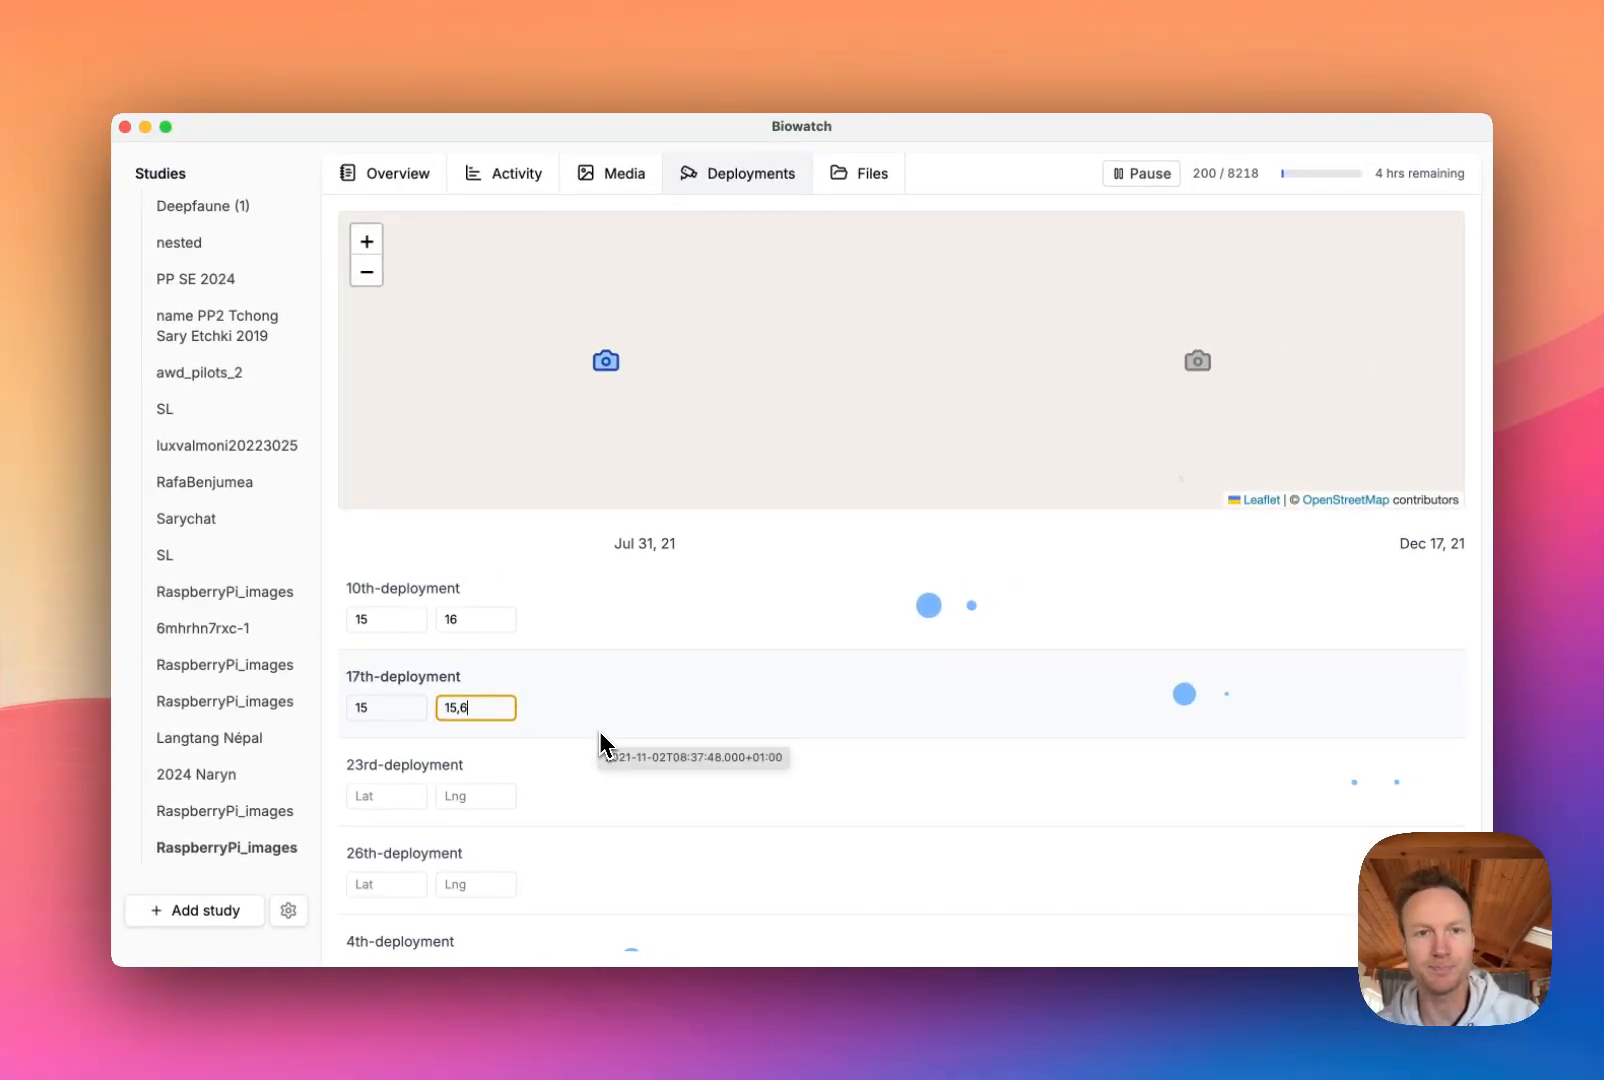
Step: Revisit the study's overview and deployments, ending on the media gallery
left_click(410, 186)
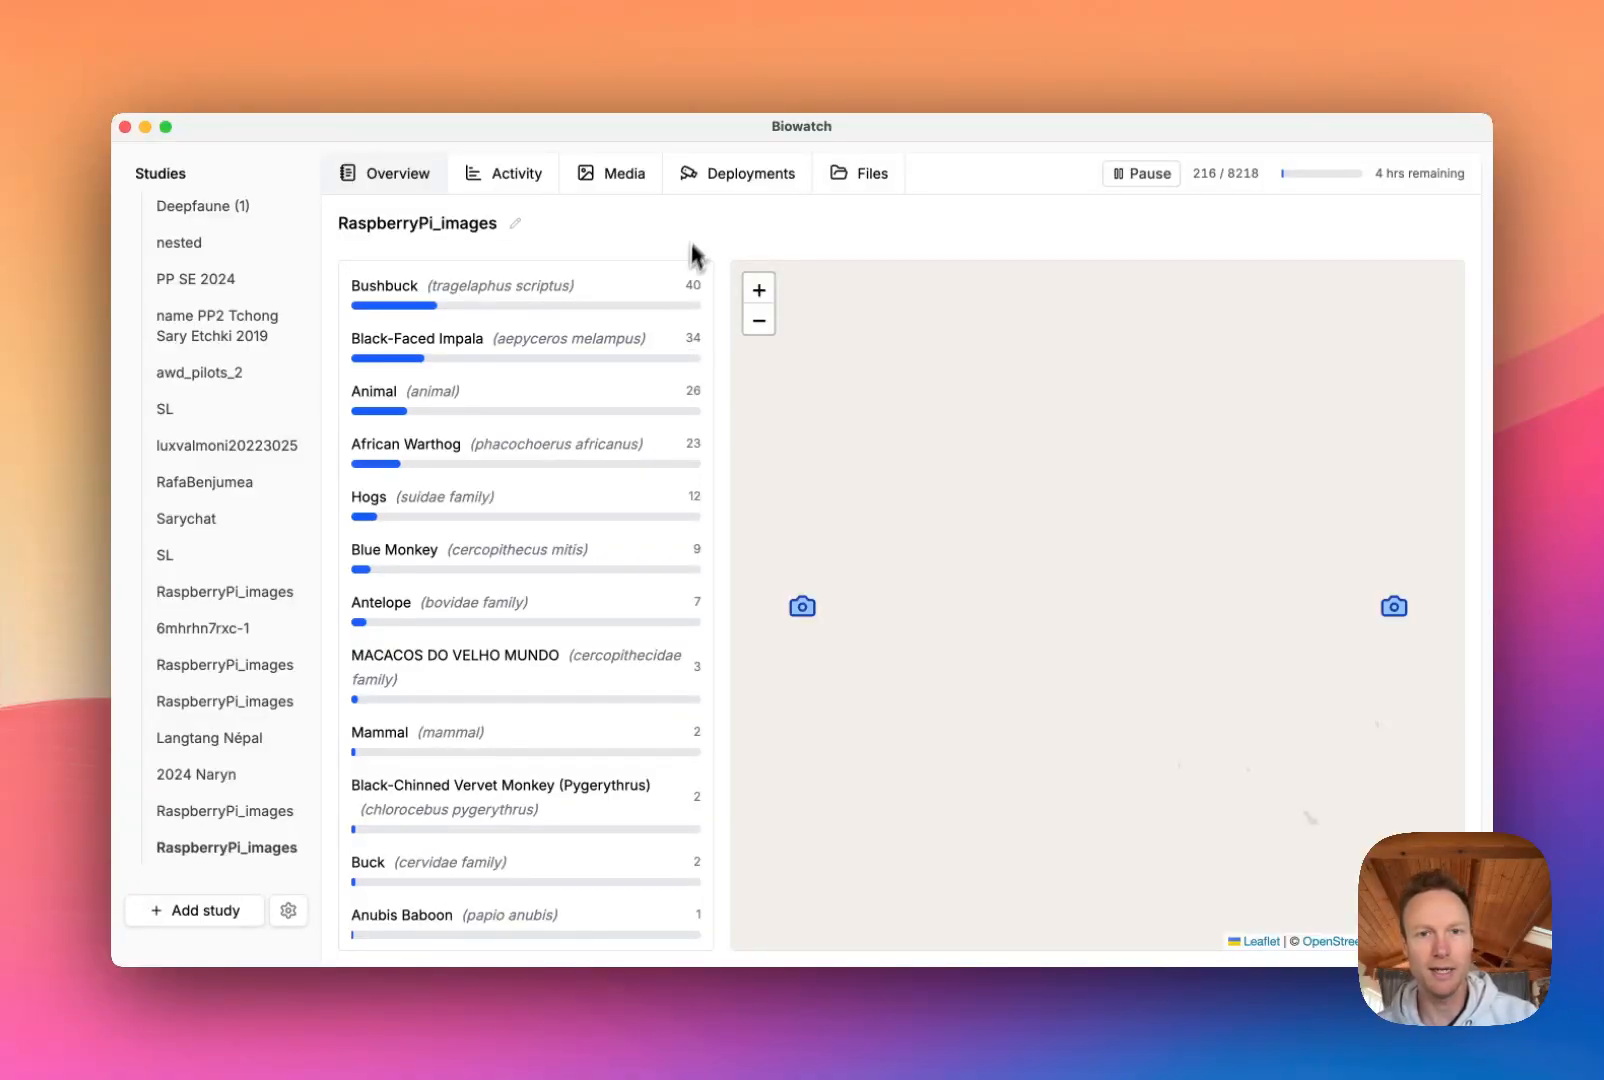
left_click(741, 180)
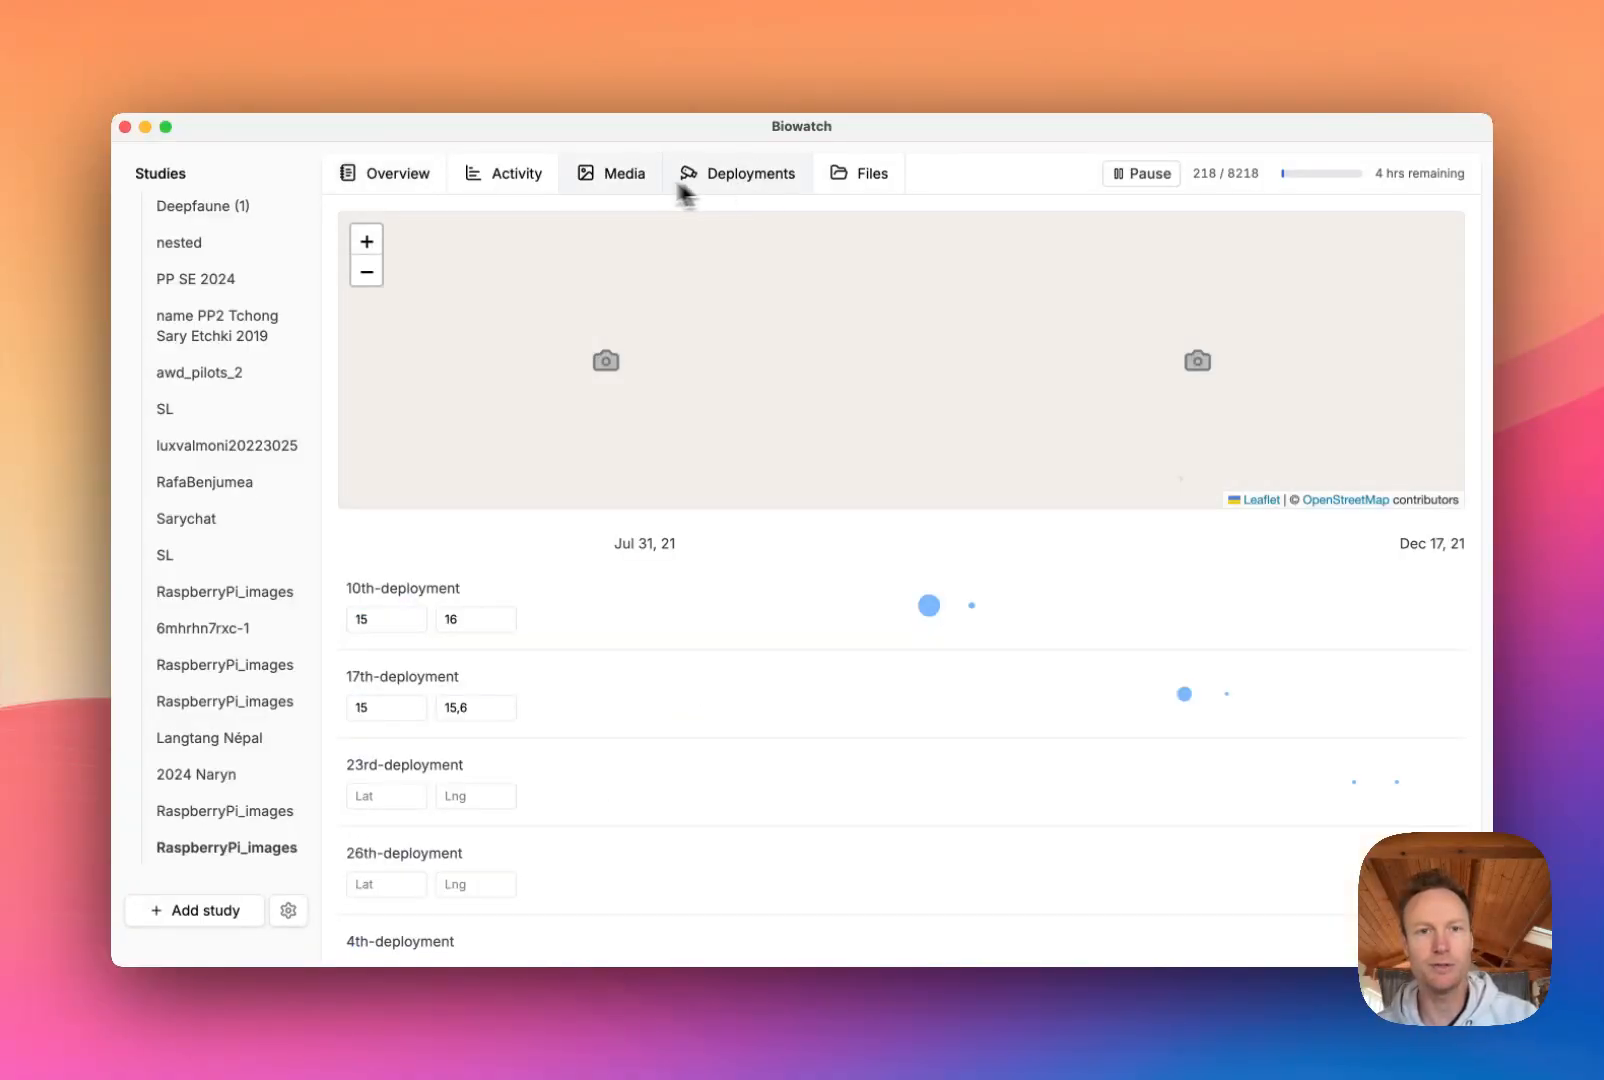
left_click(626, 184)
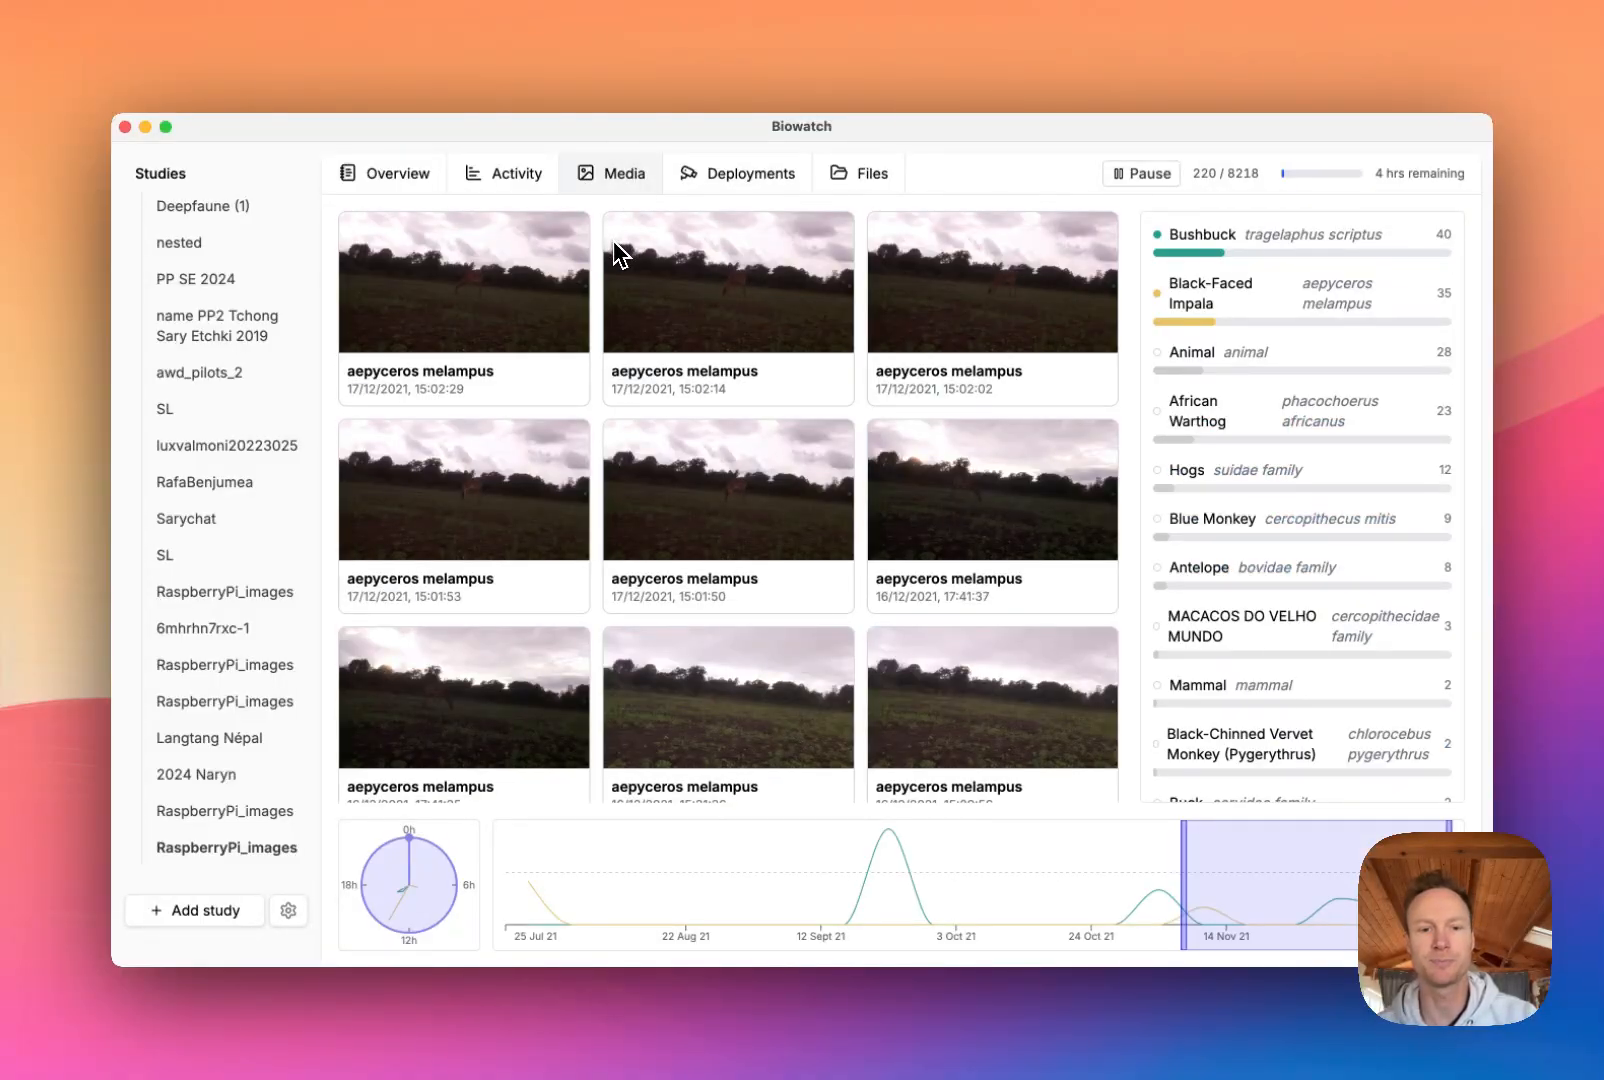